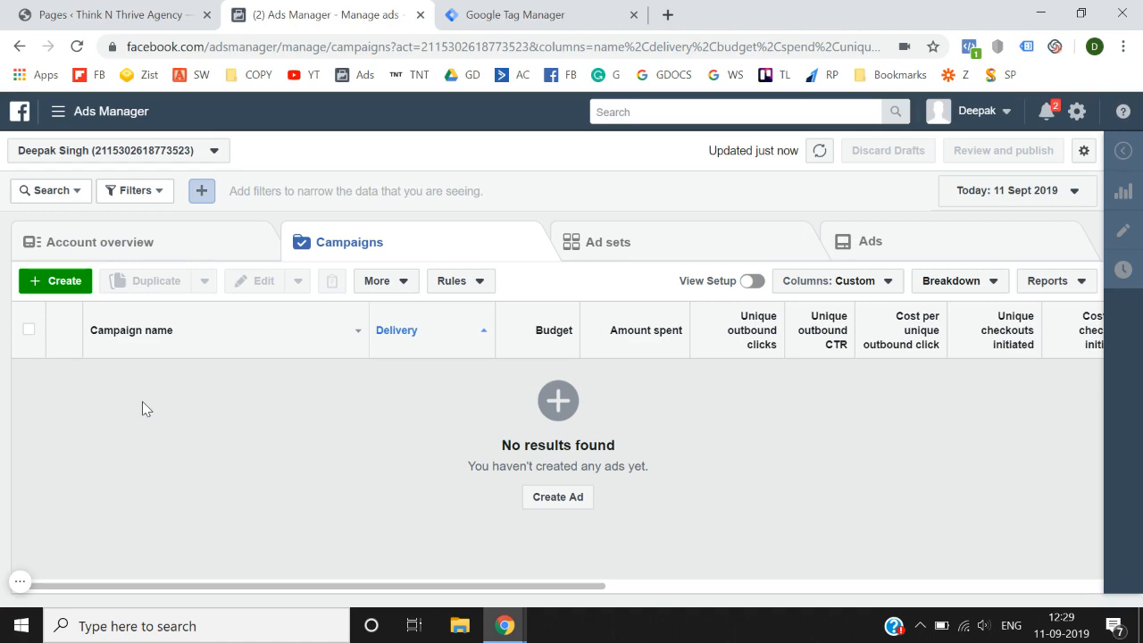
# Open the Think N Thrive Agency homepage in a new tab from the WordPress admin and look over the page.
pyautogui.click(165, 11)
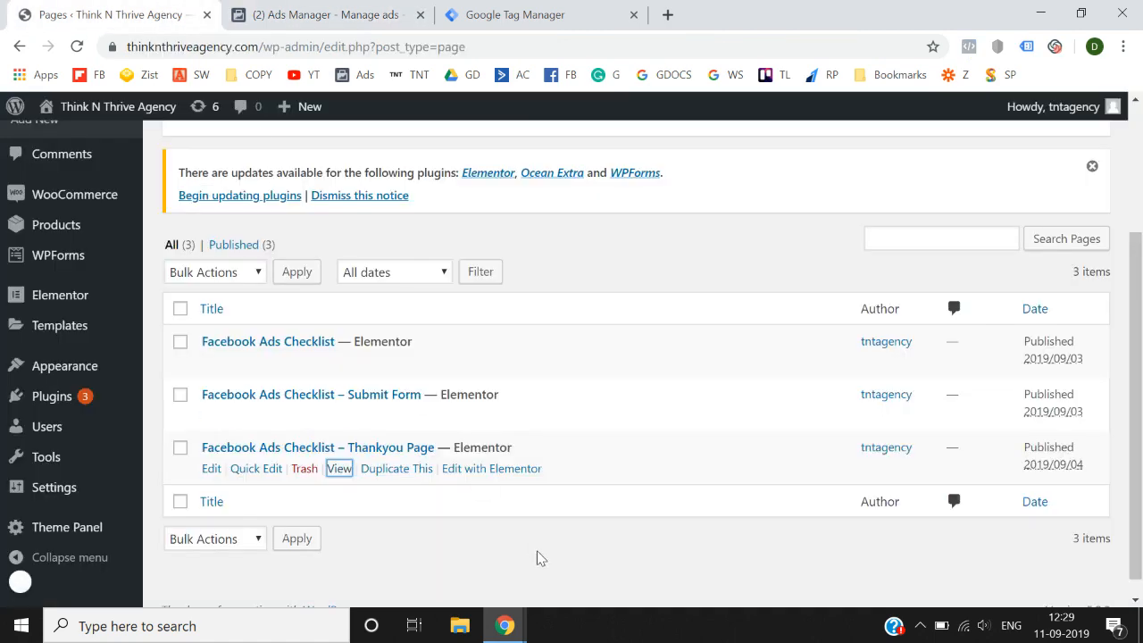
pyautogui.scroll(3, 540, 558)
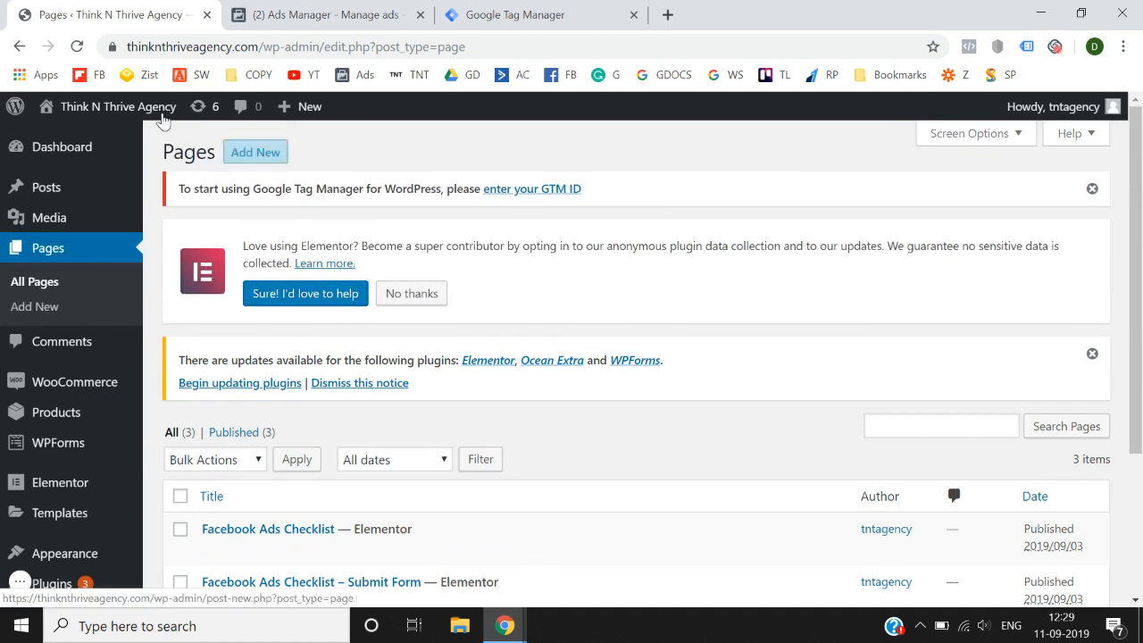
pyautogui.moveTo(106, 138)
pyautogui.rightClick(61, 140)
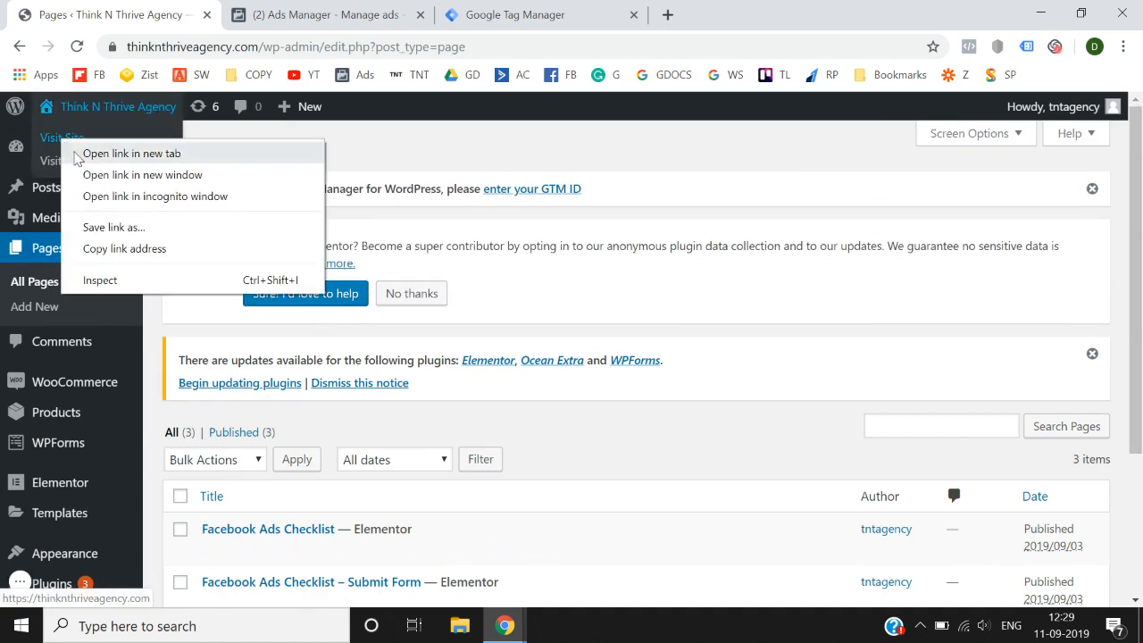
pyautogui.click(70, 153)
pyautogui.click(368, 8)
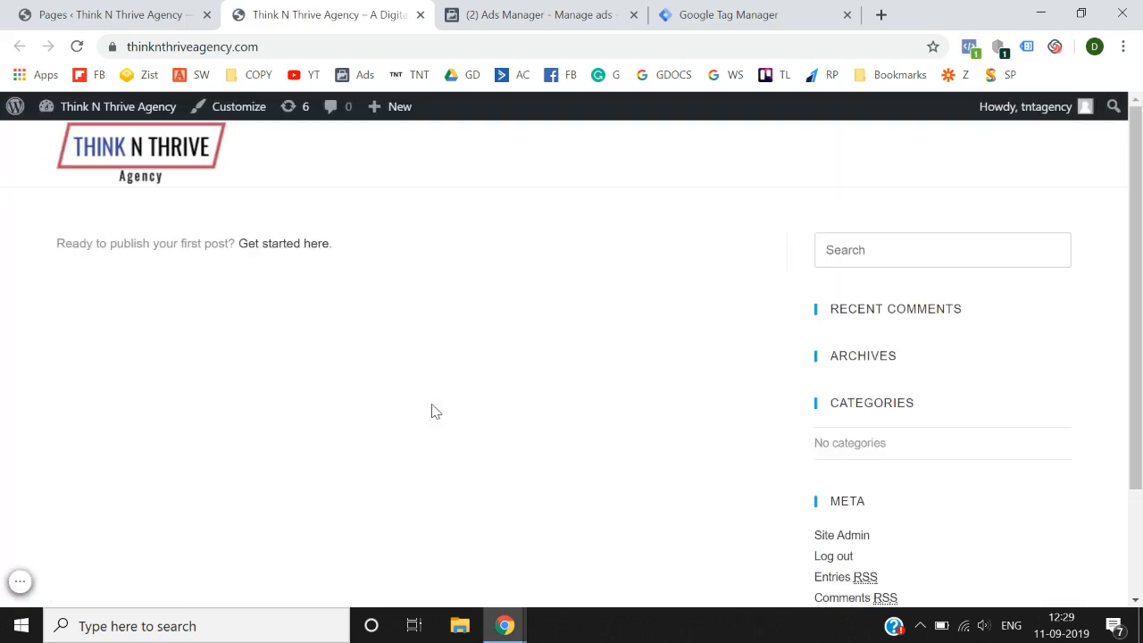
pyautogui.scroll(-3, 435, 410)
pyautogui.scroll(3, 435, 411)
# Inspect the homepage with Facebook Pixel Helper, including the details of the PageView and Microdata Automatically Detected events.
pyautogui.click(970, 49)
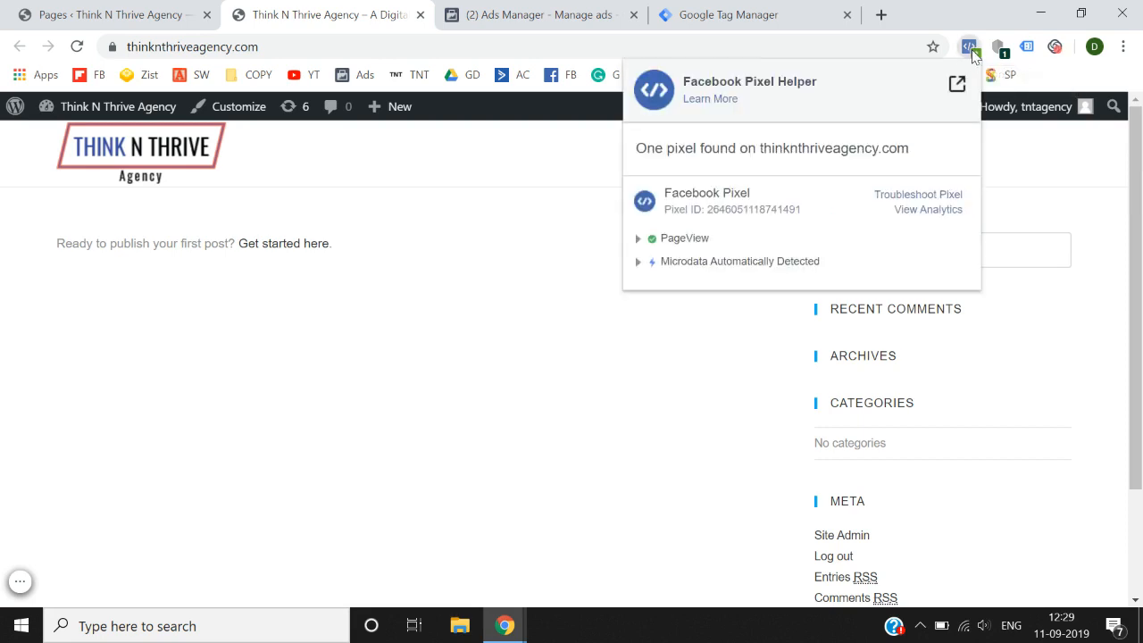
pyautogui.click(636, 347)
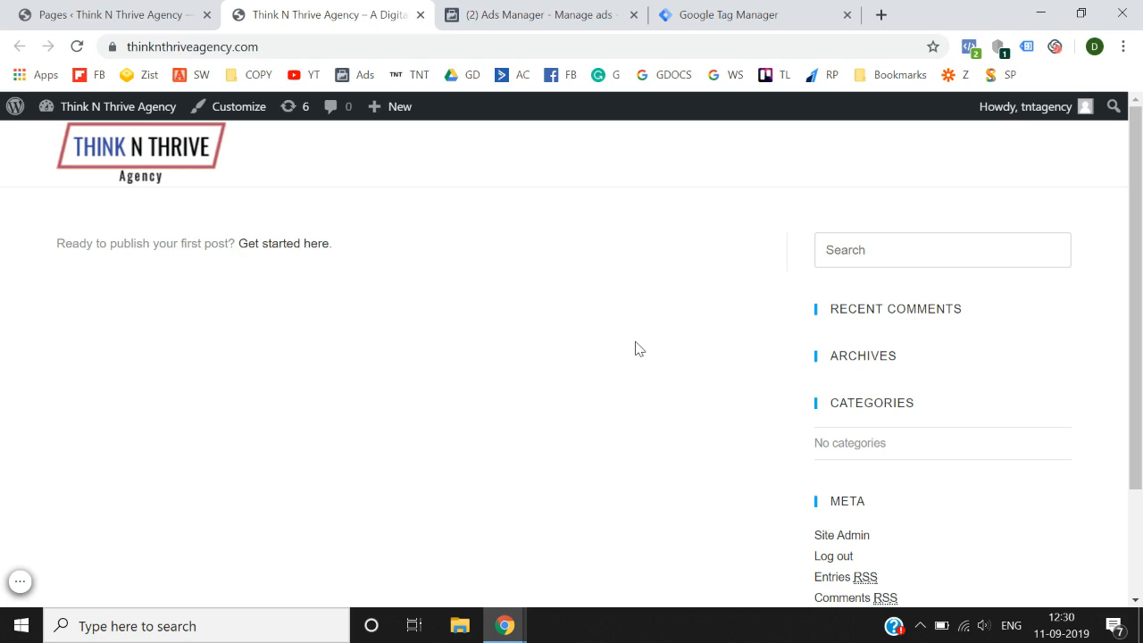
pyautogui.click(969, 53)
pyautogui.click(569, 398)
pyautogui.click(969, 46)
pyautogui.click(669, 242)
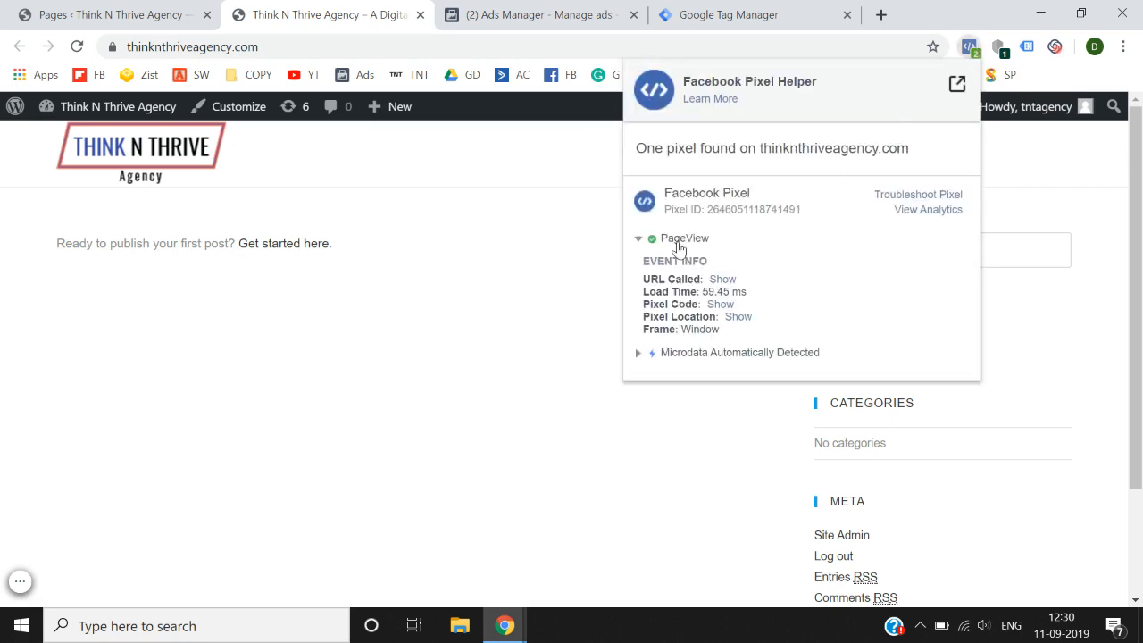
pyautogui.click(671, 244)
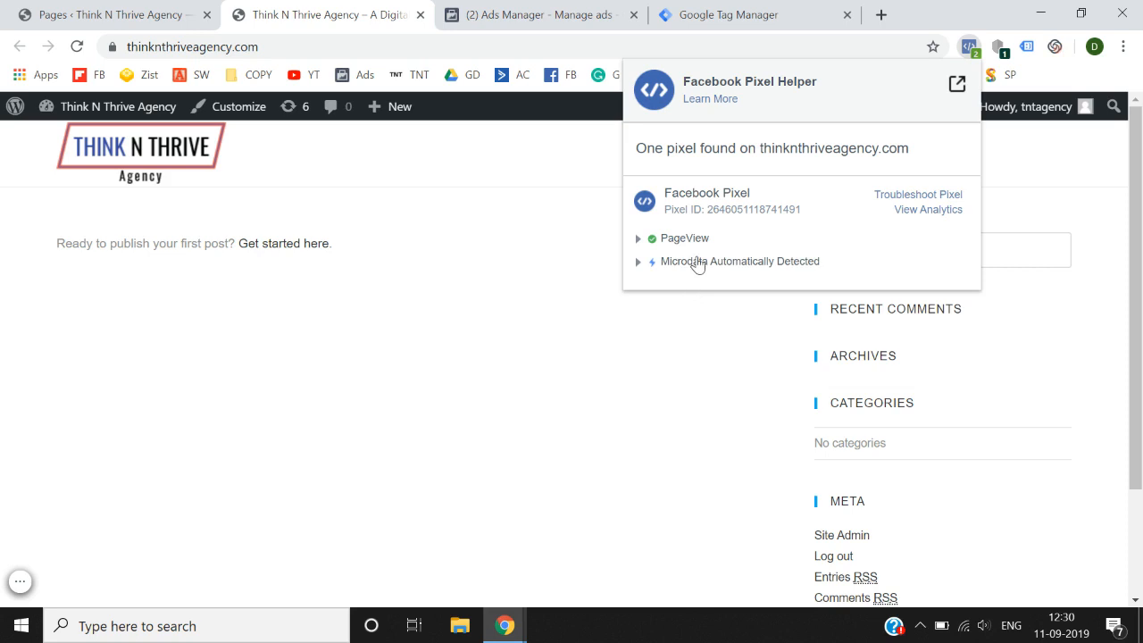
pyautogui.click(695, 262)
pyautogui.click(638, 264)
pyautogui.click(551, 395)
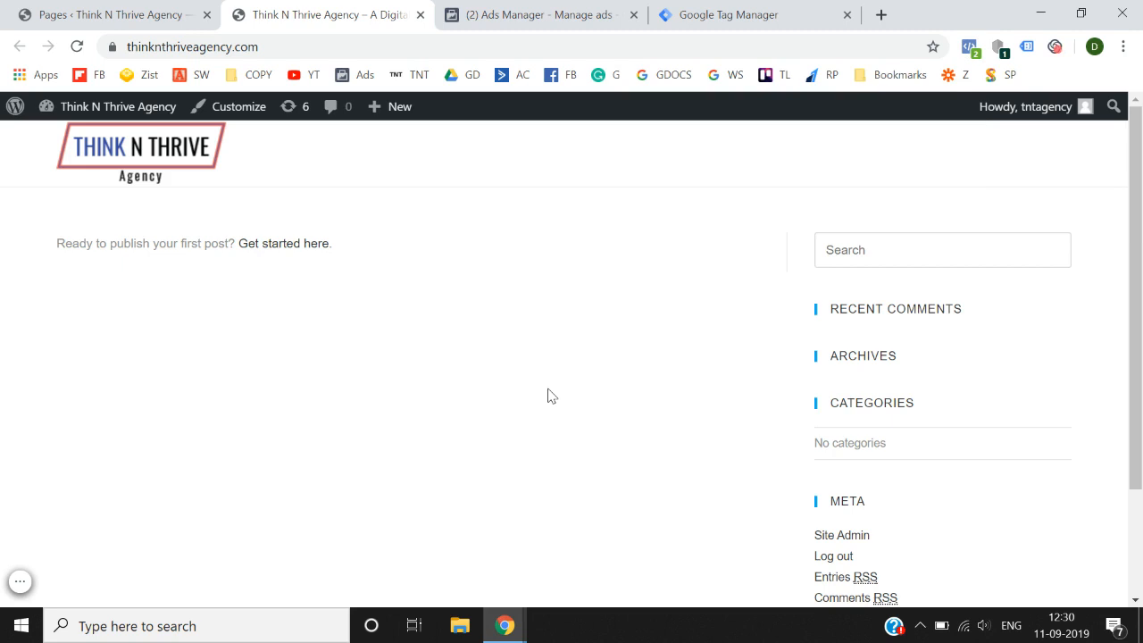
pyautogui.scroll(-2, 548, 396)
pyautogui.scroll(2, 545, 395)
# Replace the homepage tab with the Facebook Ads Checklist page and check that page's events in Facebook Pixel Helper.
pyautogui.click(183, 13)
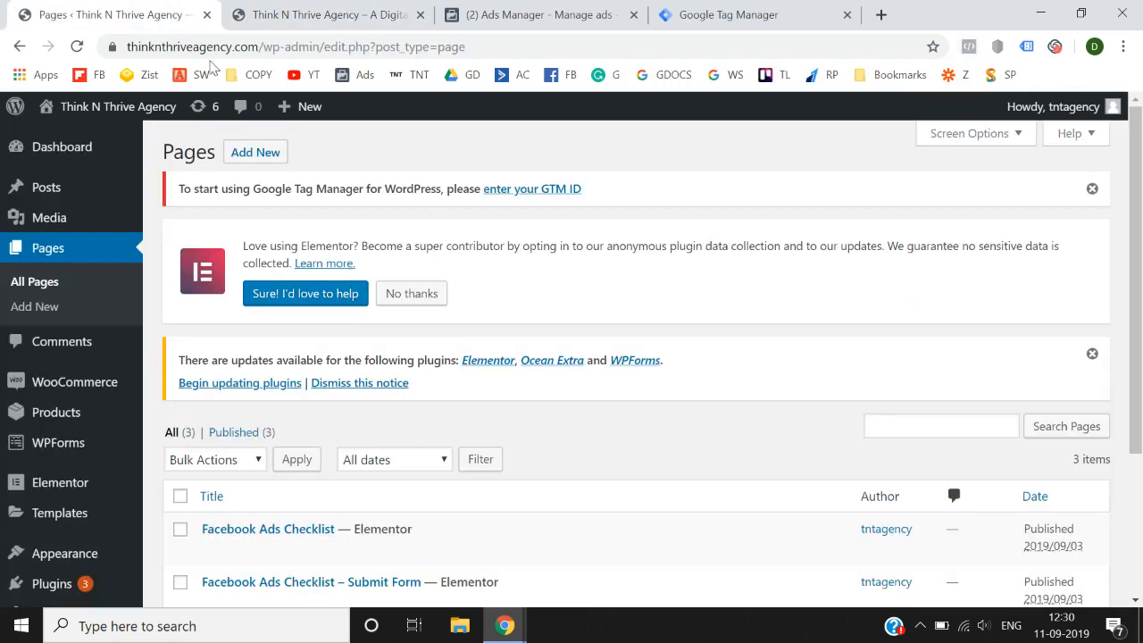
pyautogui.scroll(-3, 488, 378)
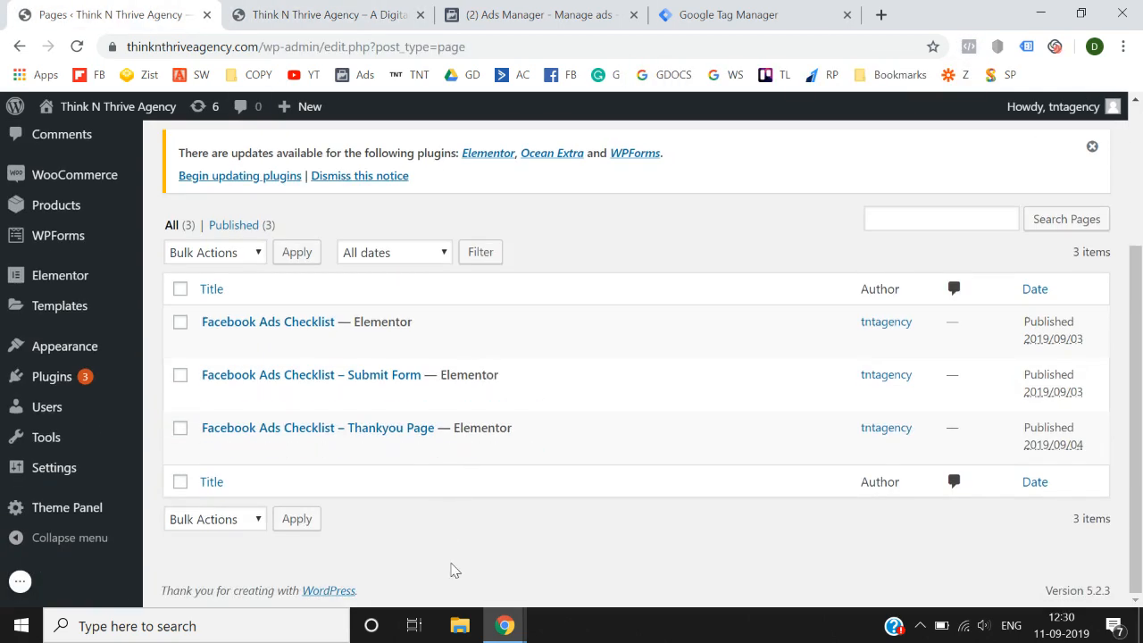
pyautogui.moveTo(361, 329)
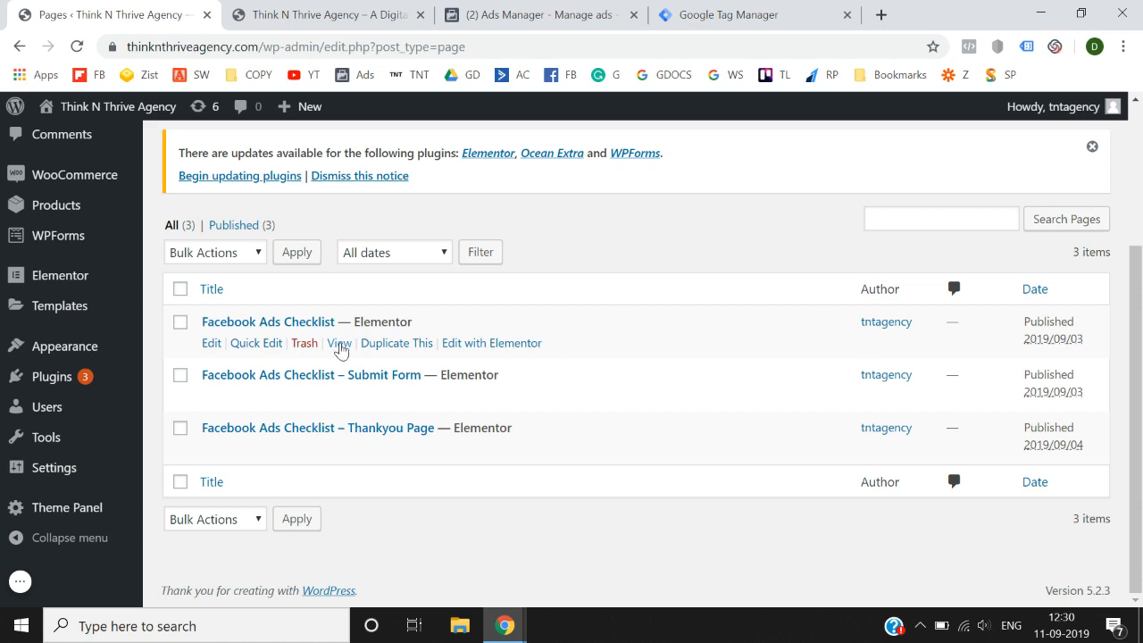
pyautogui.rightClick(339, 348)
pyautogui.click(359, 359)
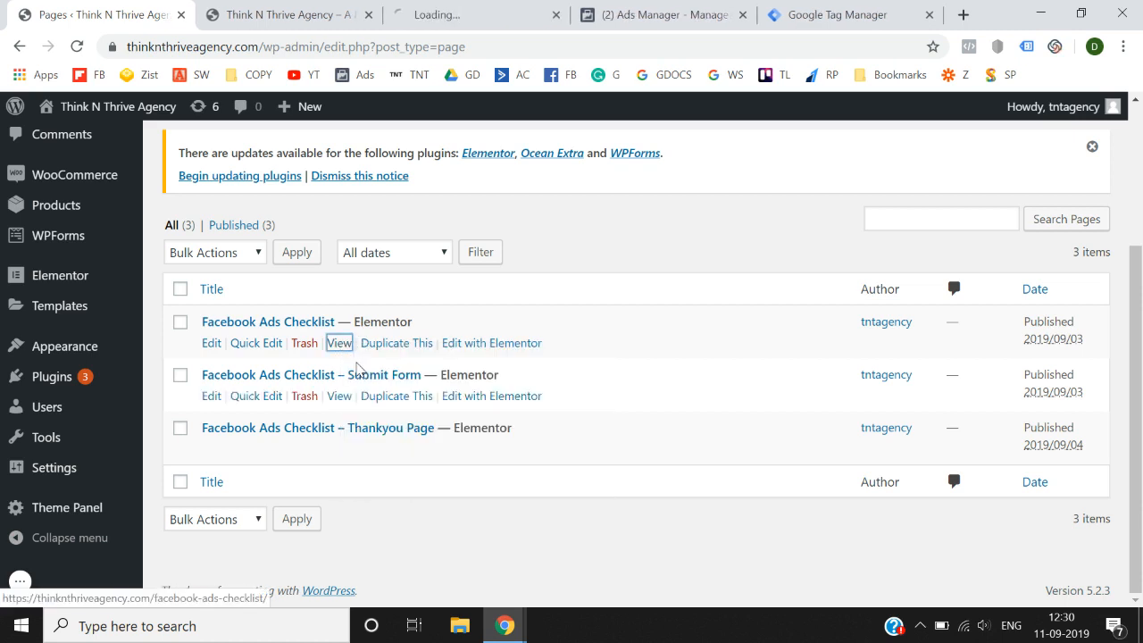
pyautogui.click(368, 15)
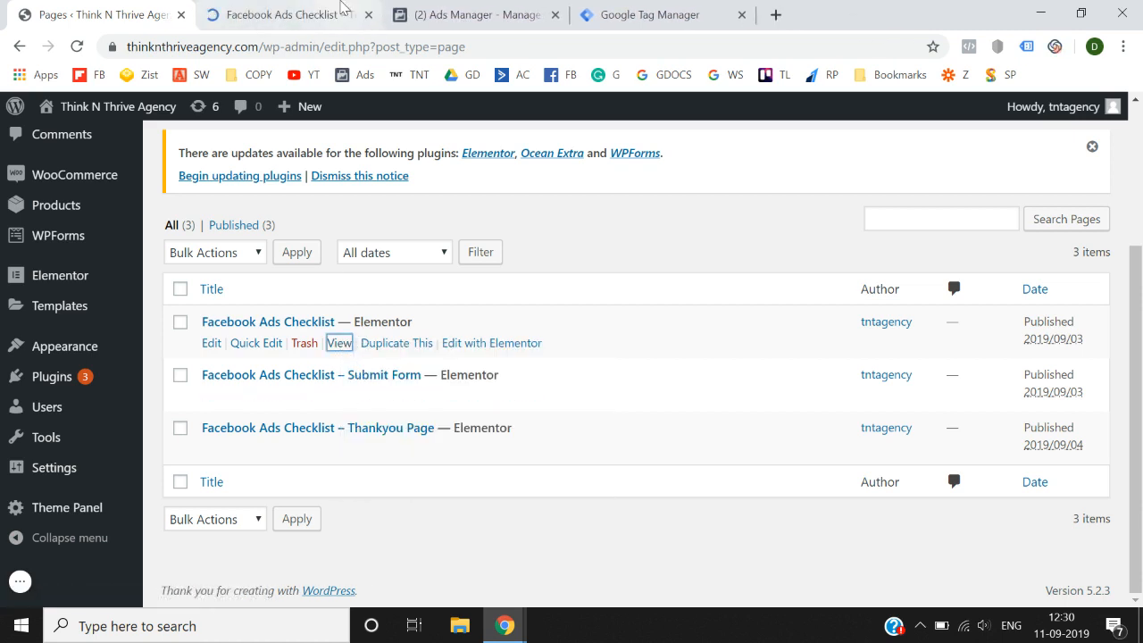
pyautogui.click(348, 17)
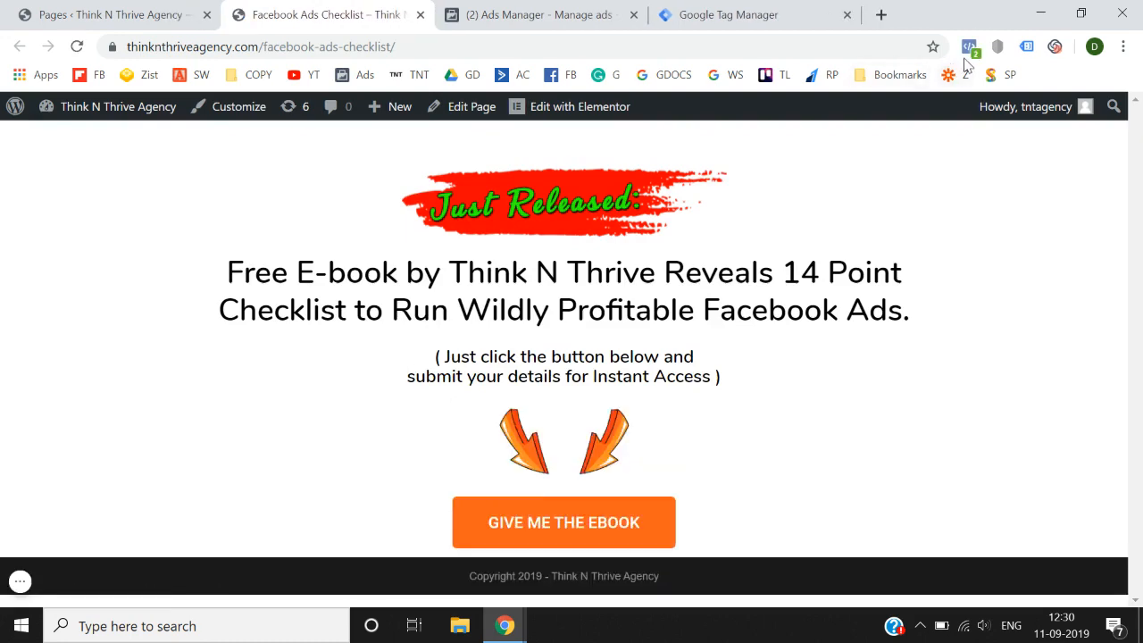
pyautogui.click(969, 46)
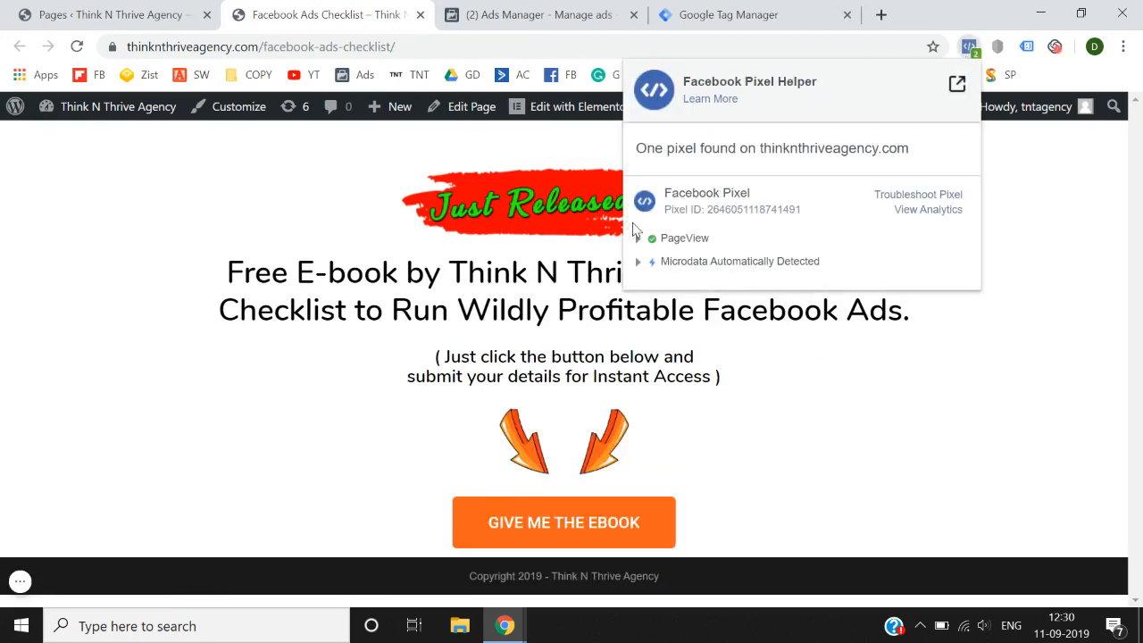
pyautogui.click(339, 451)
# Open the Facebook Ads Checklist – Thankyou Page in a new tab and check its events in Facebook Pixel Helper.
pyautogui.click(106, 16)
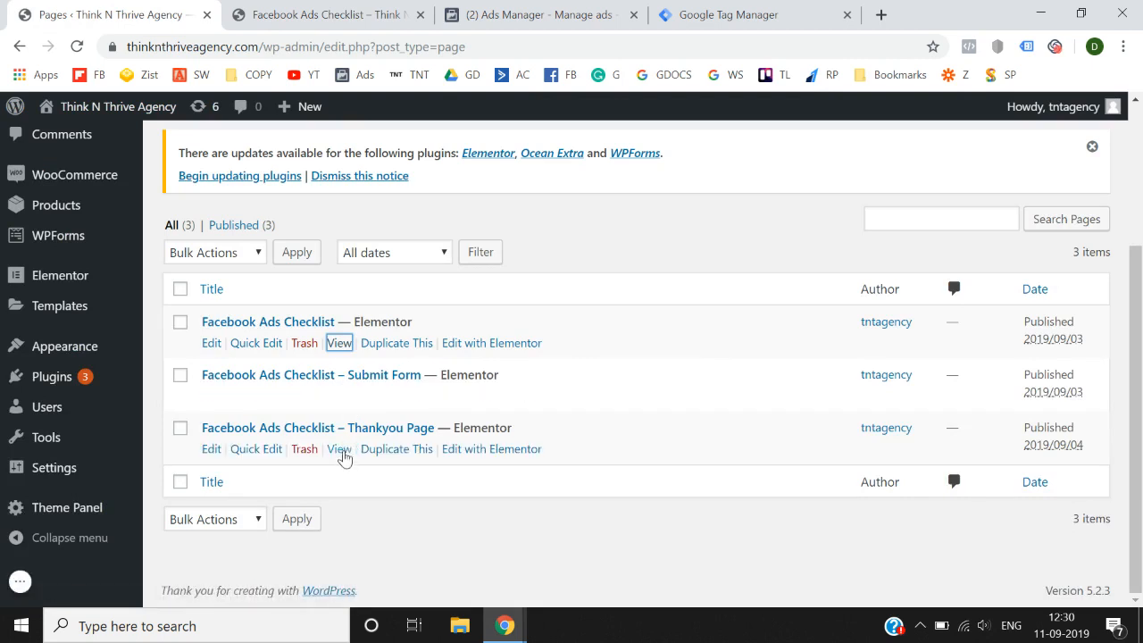
pyautogui.rightClick(344, 451)
pyautogui.click(413, 465)
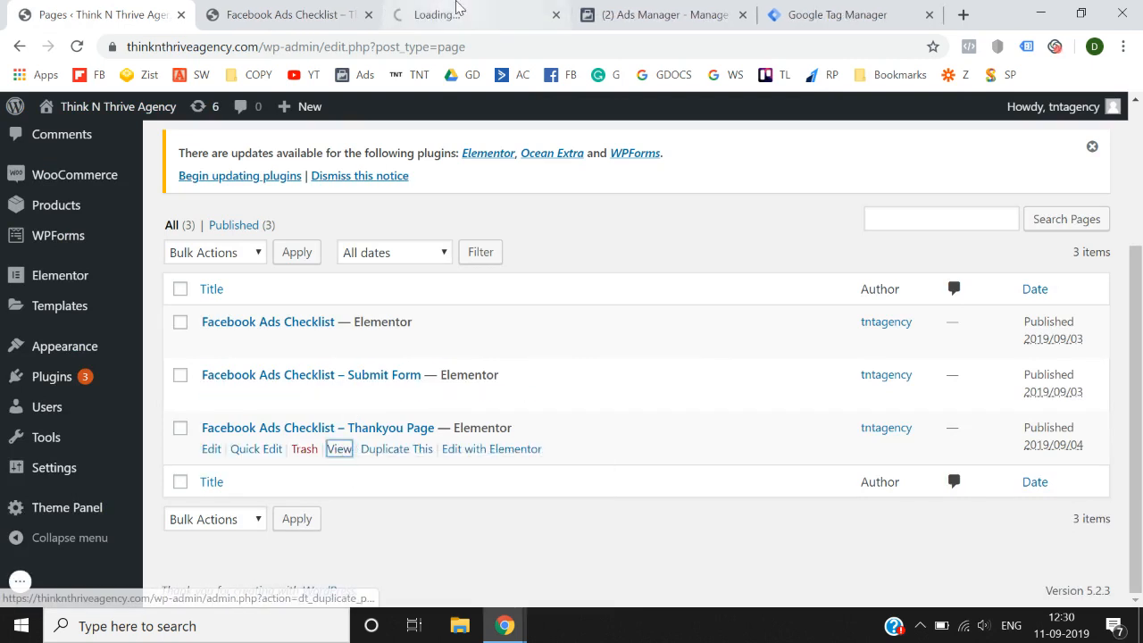
pyautogui.click(449, 14)
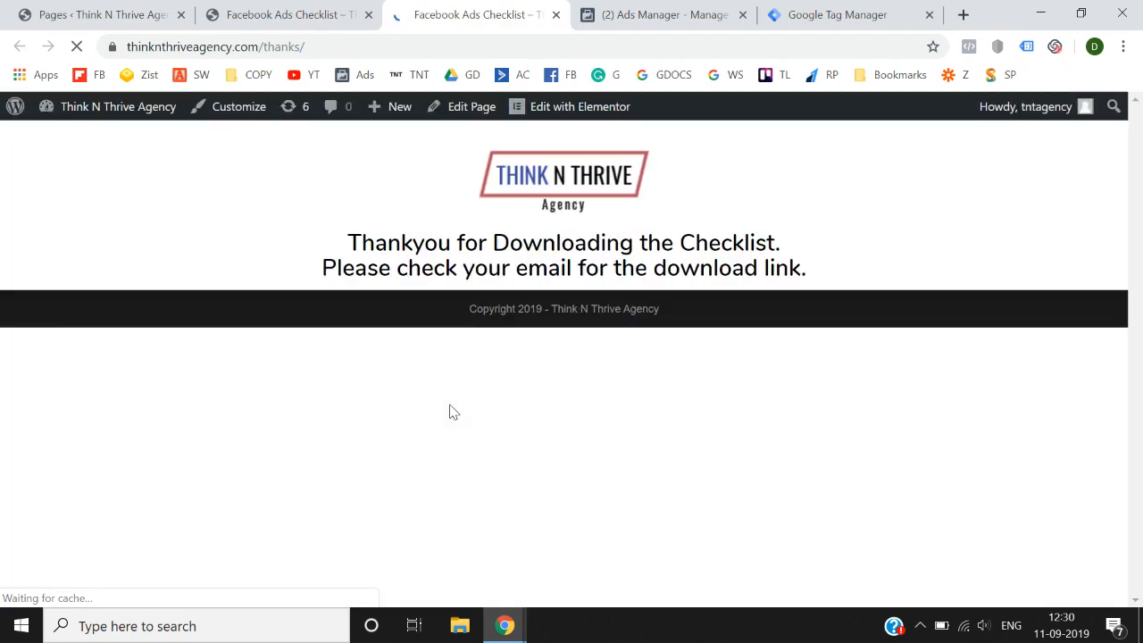
pyautogui.click(968, 46)
pyautogui.click(672, 432)
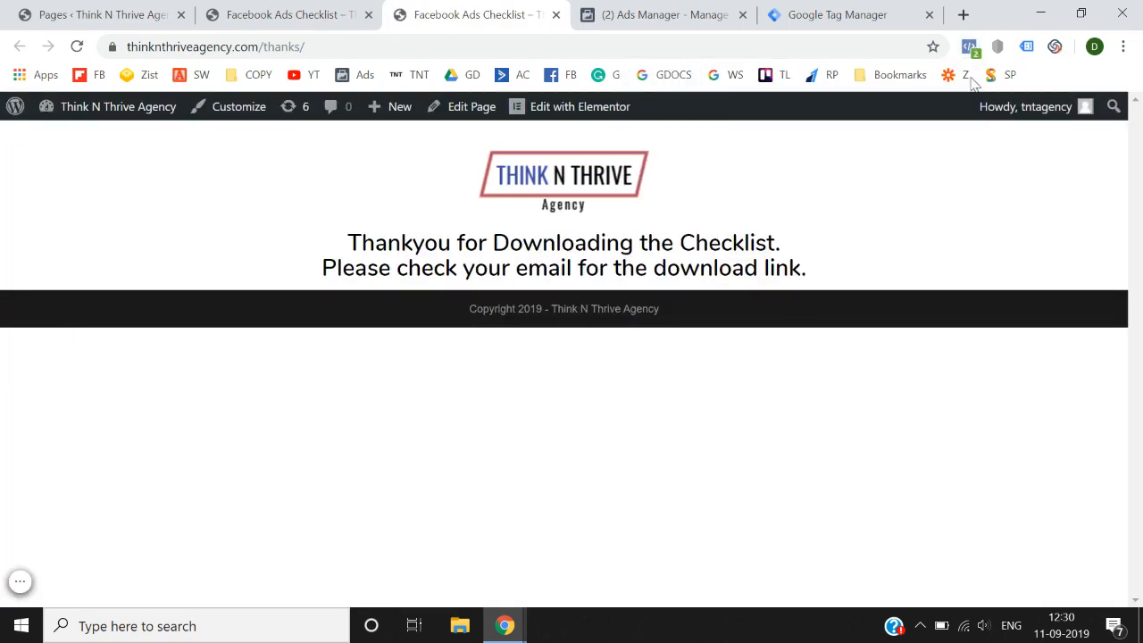
pyautogui.click(972, 49)
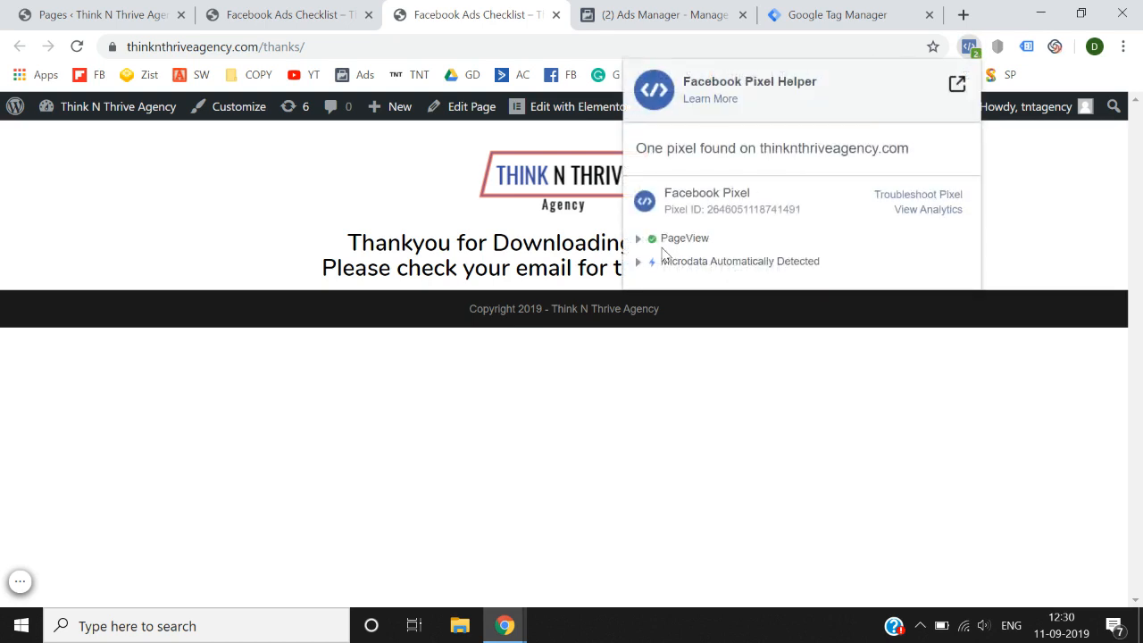
pyautogui.click(481, 505)
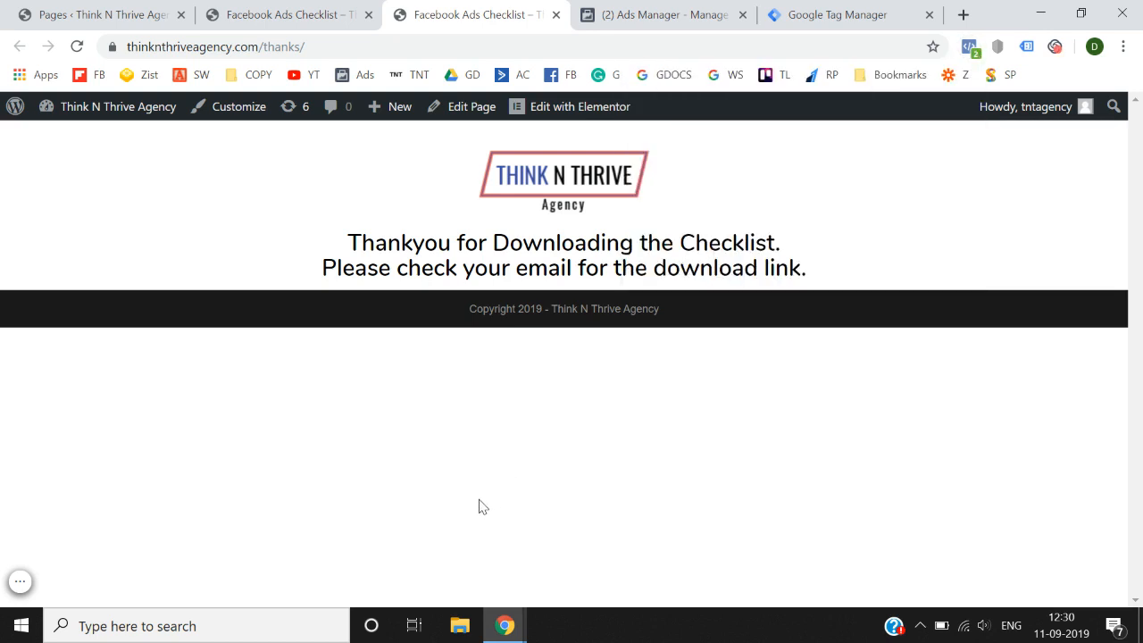
# Compare the Facebook Pixel Helper events of the checklist landing page with those of the thank-you page.
pyautogui.click(318, 18)
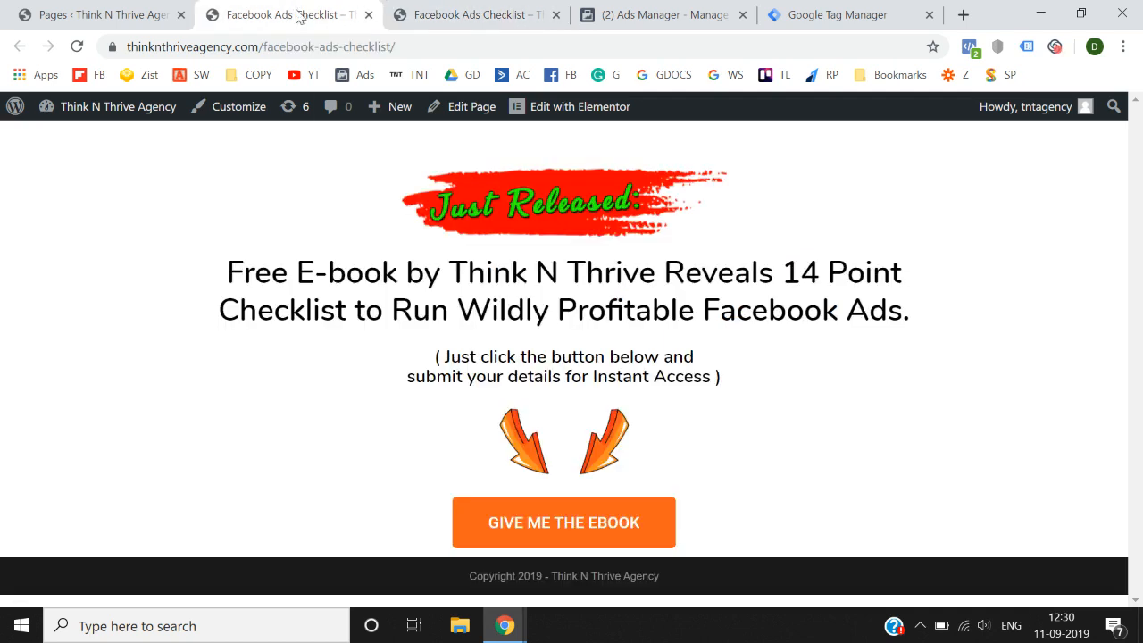
pyautogui.click(458, 10)
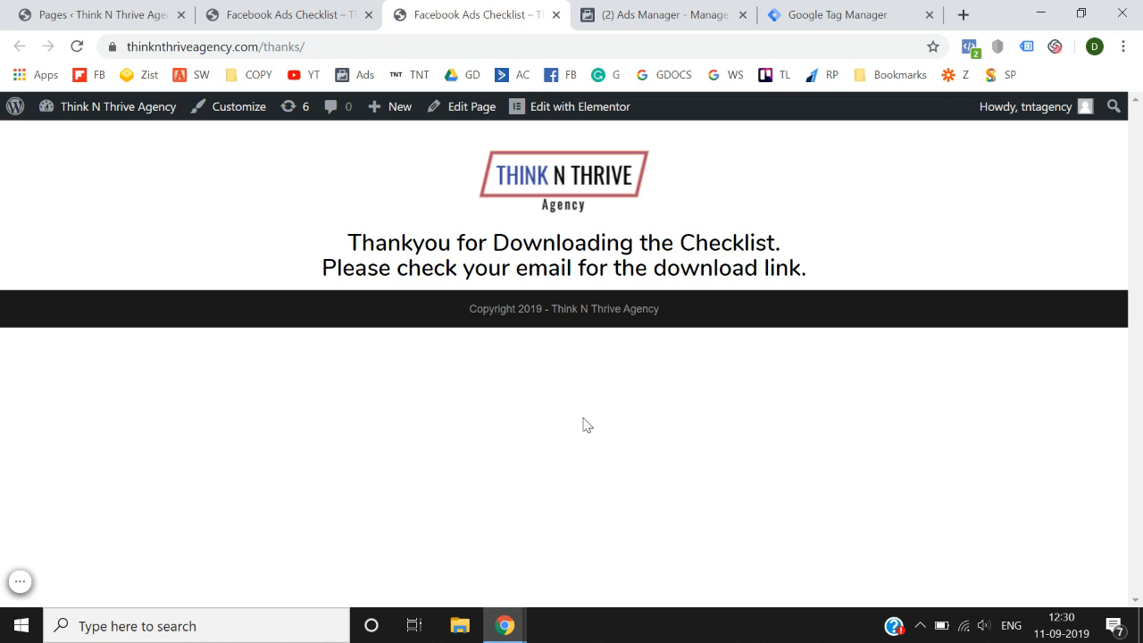
pyautogui.click(304, 14)
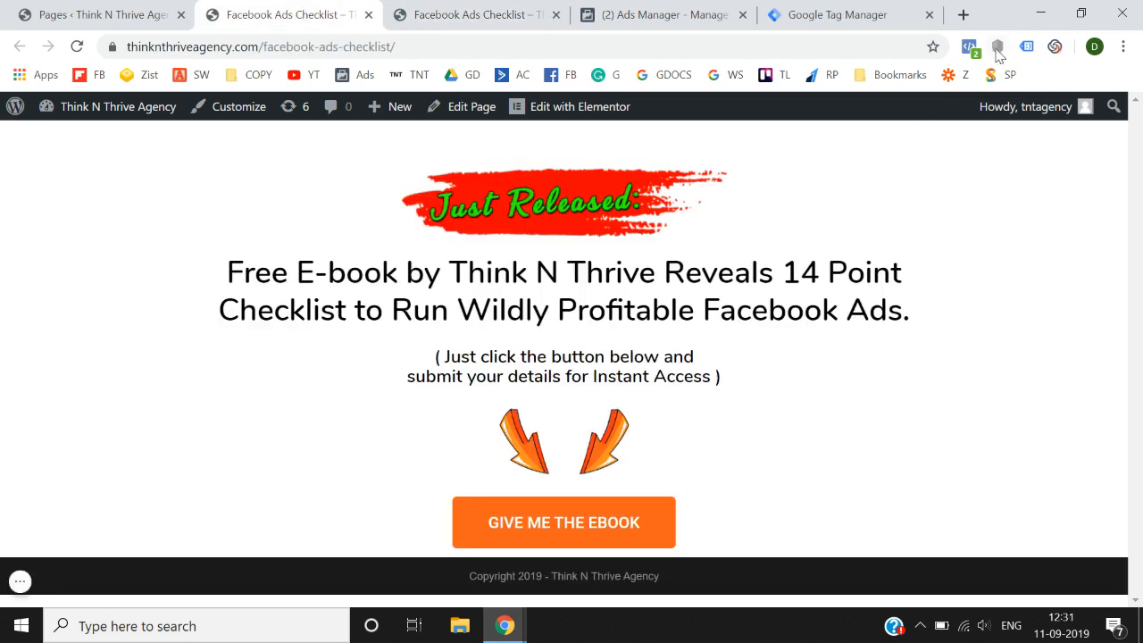
pyautogui.click(969, 46)
pyautogui.click(476, 9)
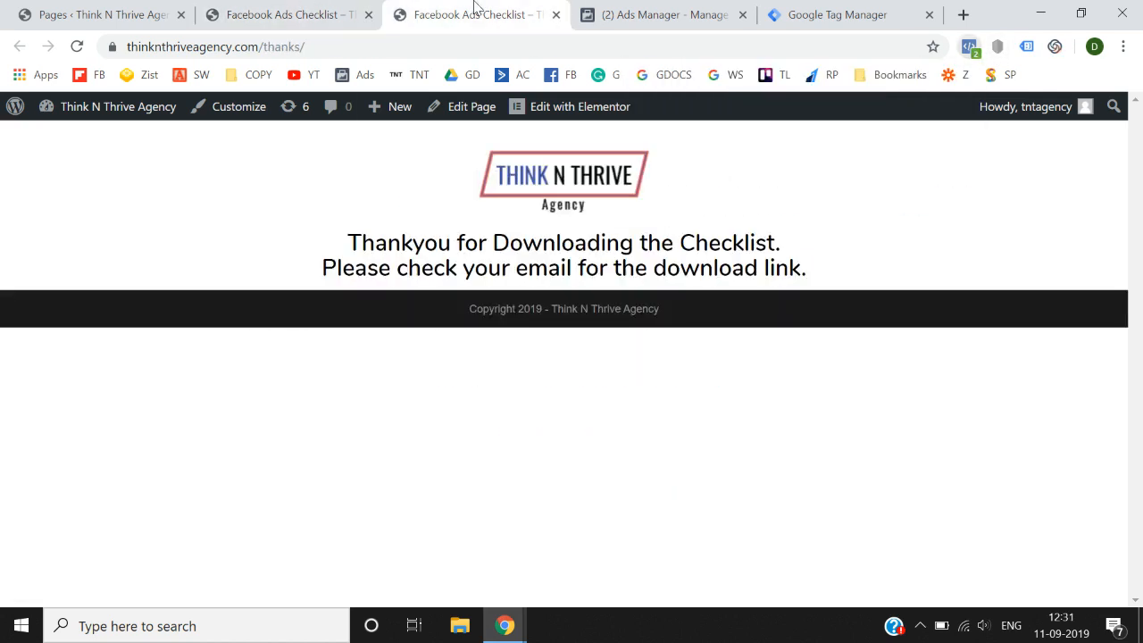
pyautogui.click(970, 48)
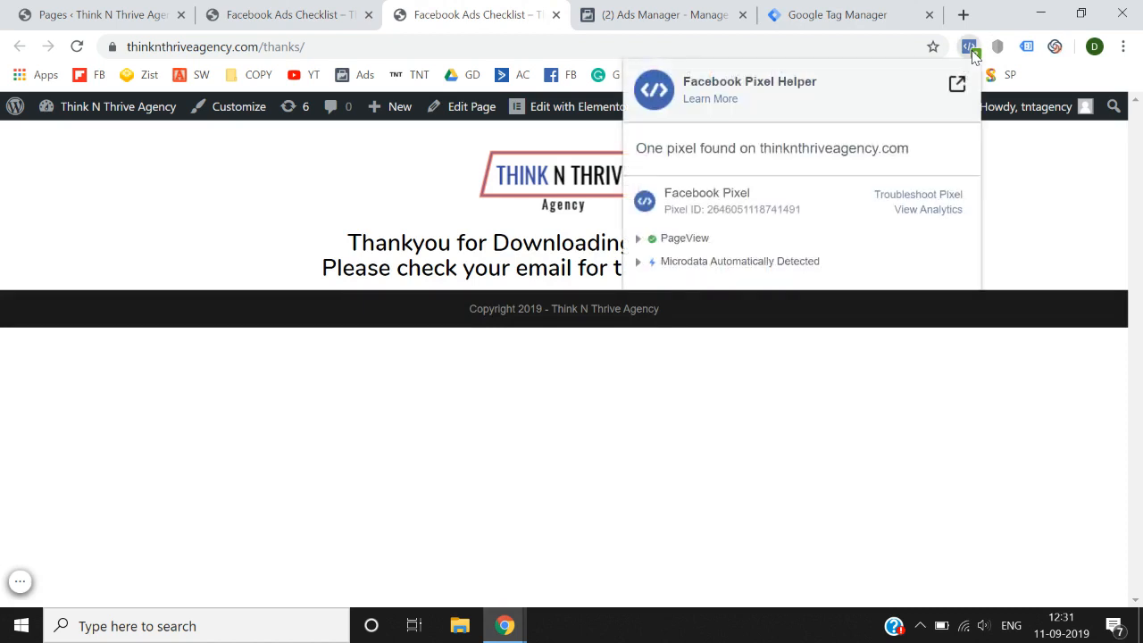
pyautogui.click(651, 436)
# Compare the checklist page with the thank-you page, highlighting the e-book headline on one and the download message on the other.
pyautogui.click(300, 9)
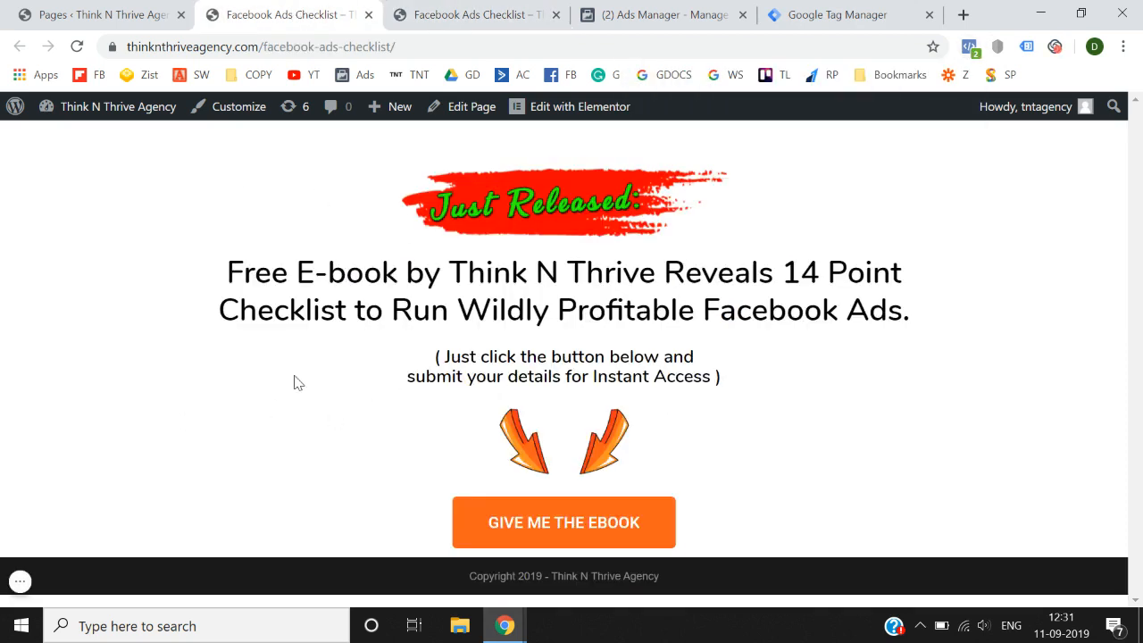
pyautogui.click(487, 12)
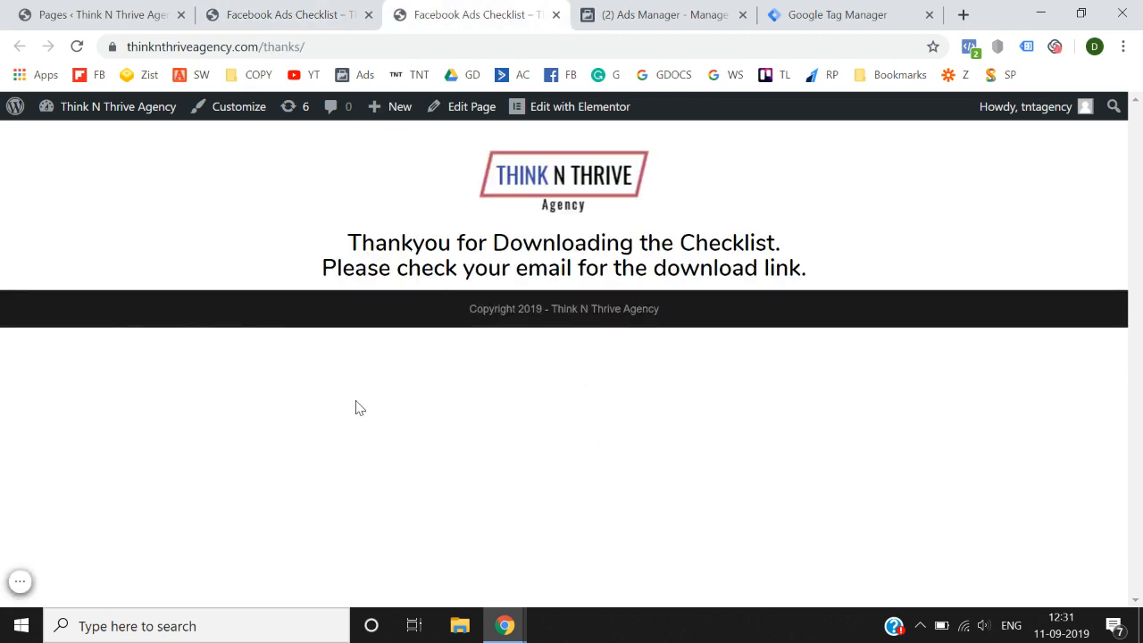
pyautogui.click(326, 12)
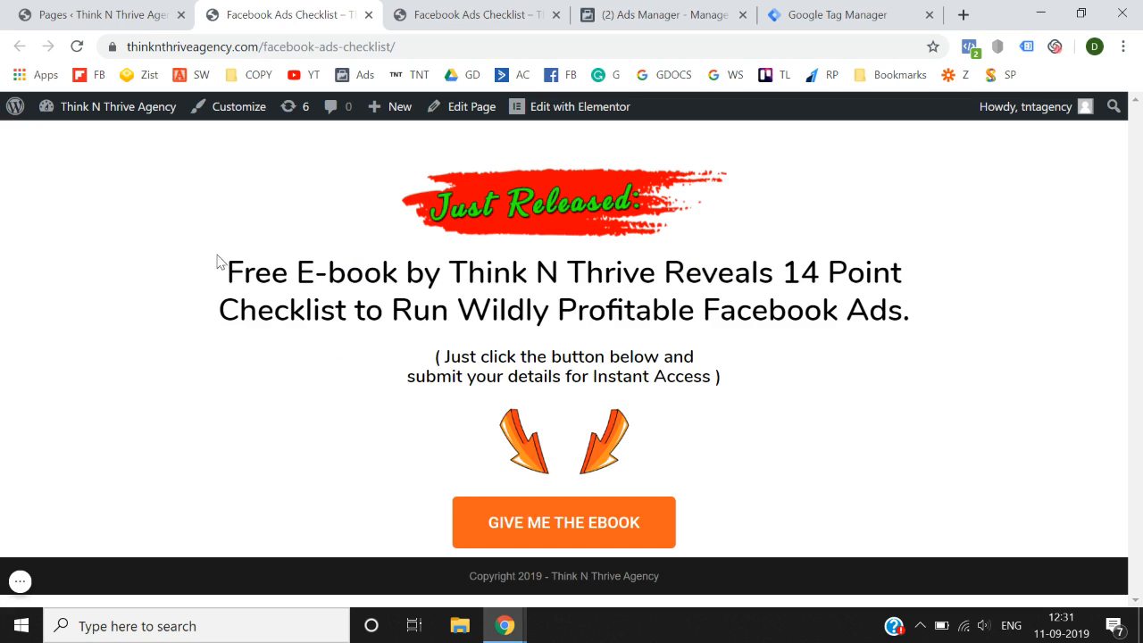
pyautogui.moveTo(225, 272); pyautogui.dragTo(764, 395)
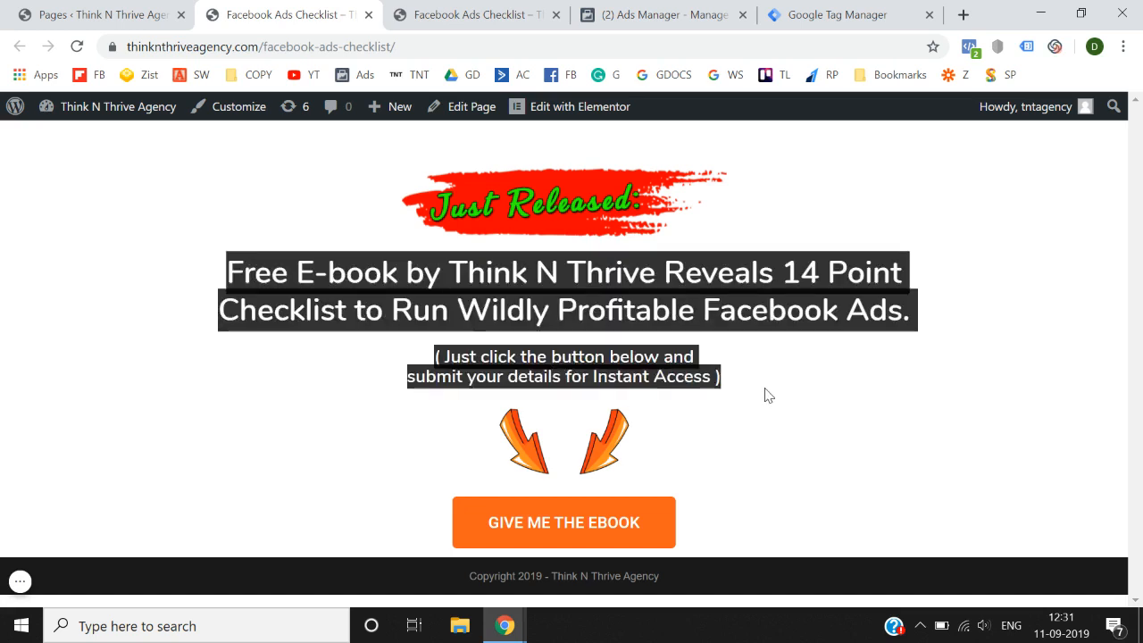
pyautogui.click(763, 394)
pyautogui.click(486, 12)
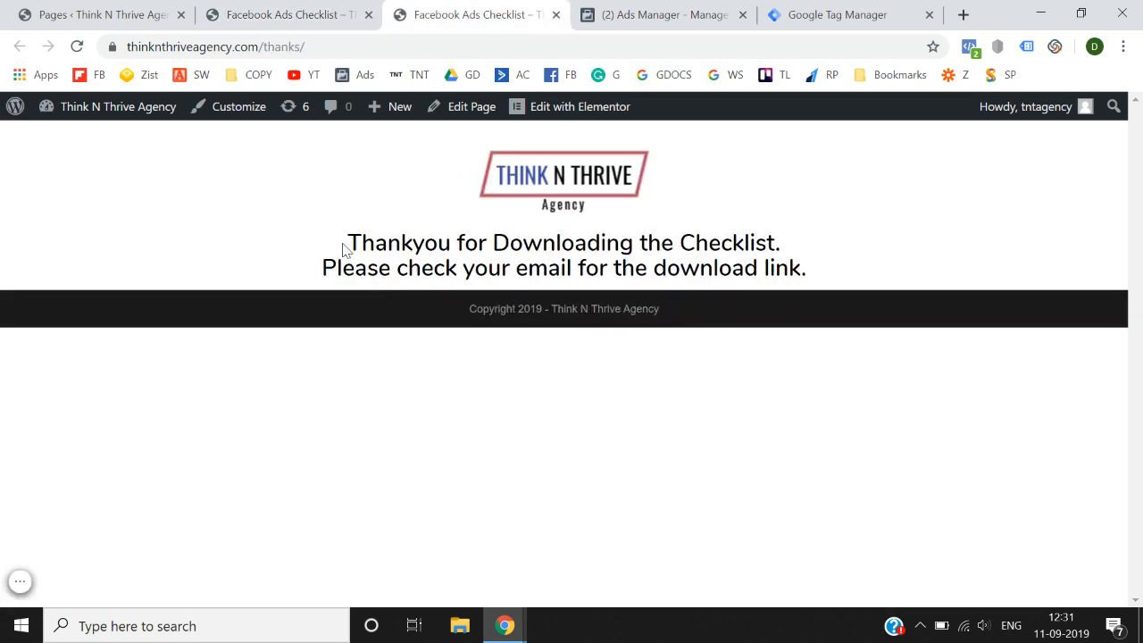
pyautogui.moveTo(343, 248); pyautogui.dragTo(714, 273)
pyautogui.click(715, 274)
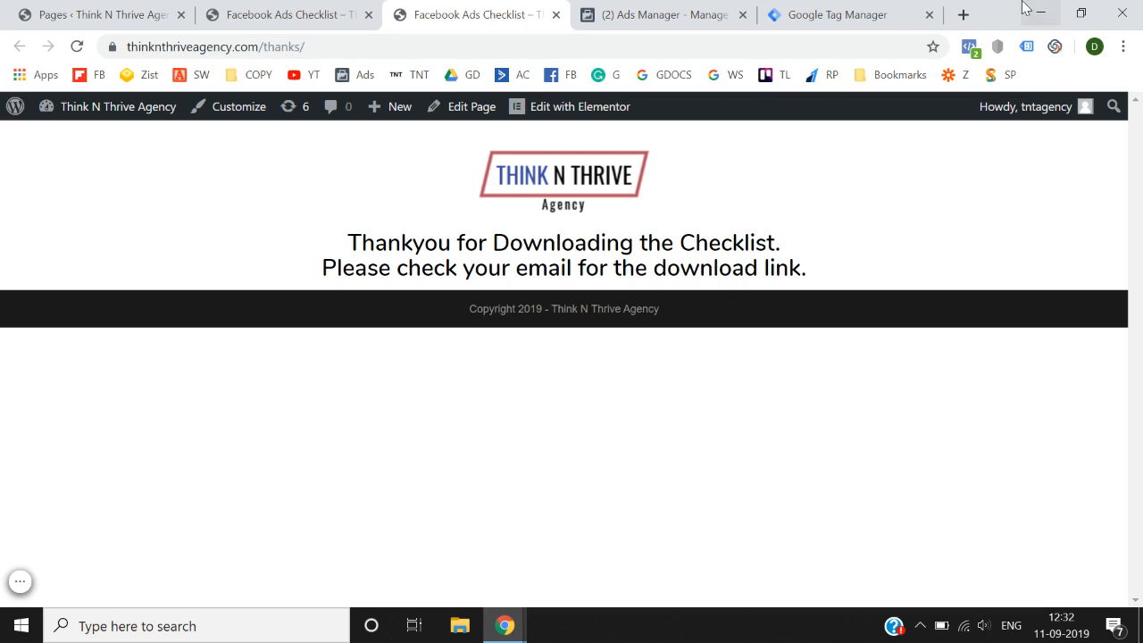
# Go from the thank-you page to Ads Manager, open Events Manager and look through the personal account's data sources.
pyautogui.click(727, 13)
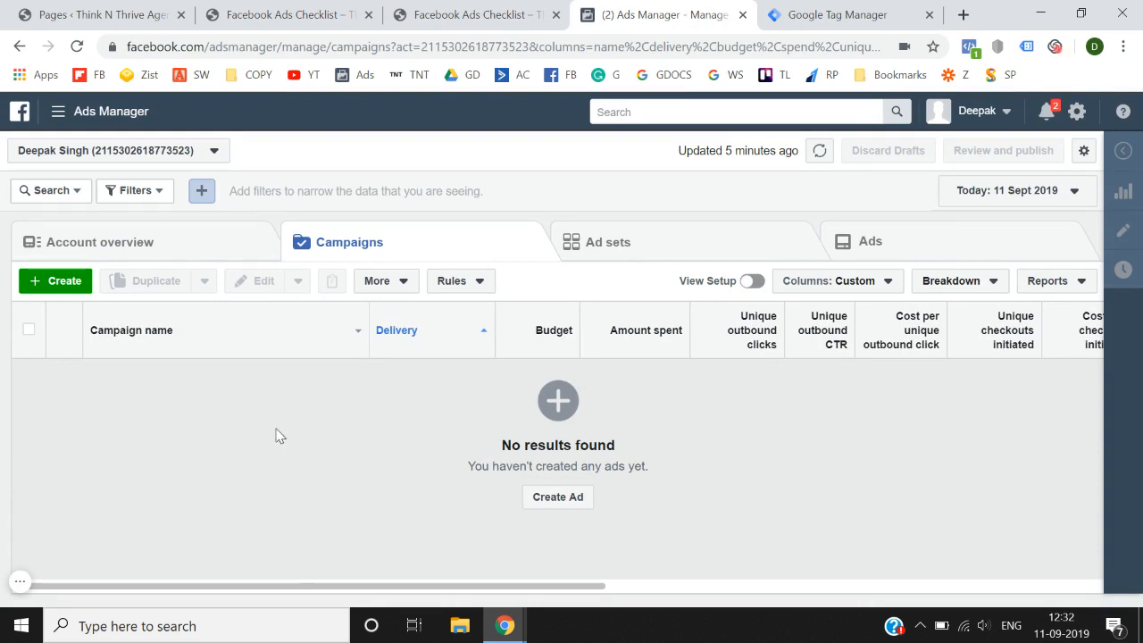
pyautogui.click(58, 114)
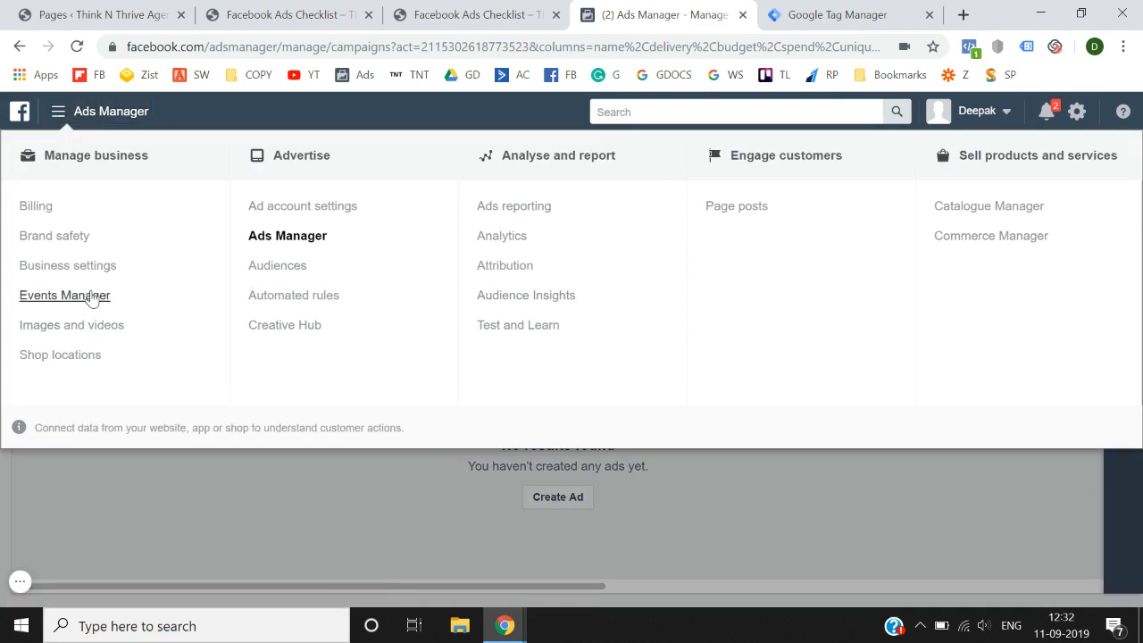
pyautogui.click(98, 296)
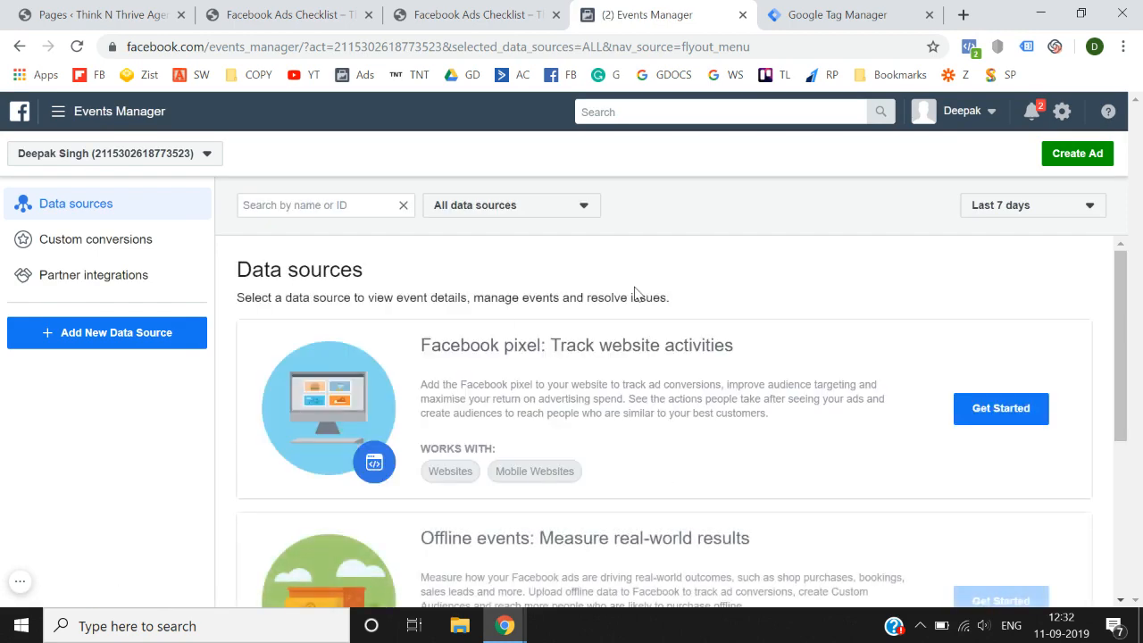
pyautogui.scroll(-3, 634, 293)
pyautogui.scroll(3, 636, 293)
pyautogui.scroll(-3, 566, 390)
pyautogui.scroll(3, 572, 400)
# Switch Events Manager to the 100 Days Course ad account, look through its data sources and open the Facebook pixel's details.
pyautogui.click(180, 156)
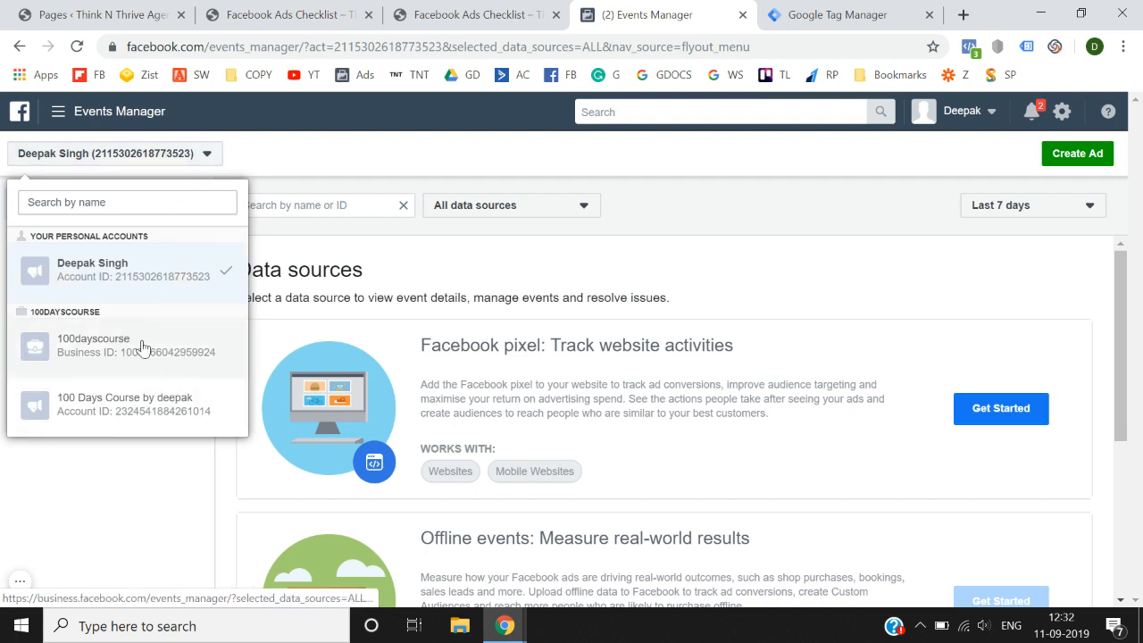
pyautogui.click(159, 412)
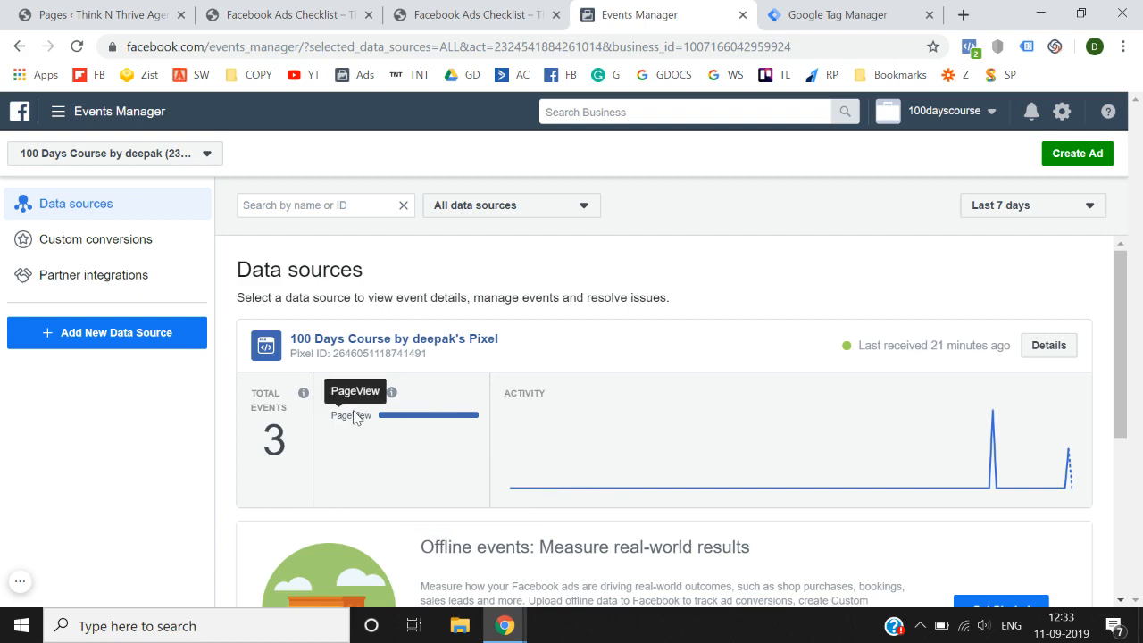
pyautogui.scroll(-3, 585, 330)
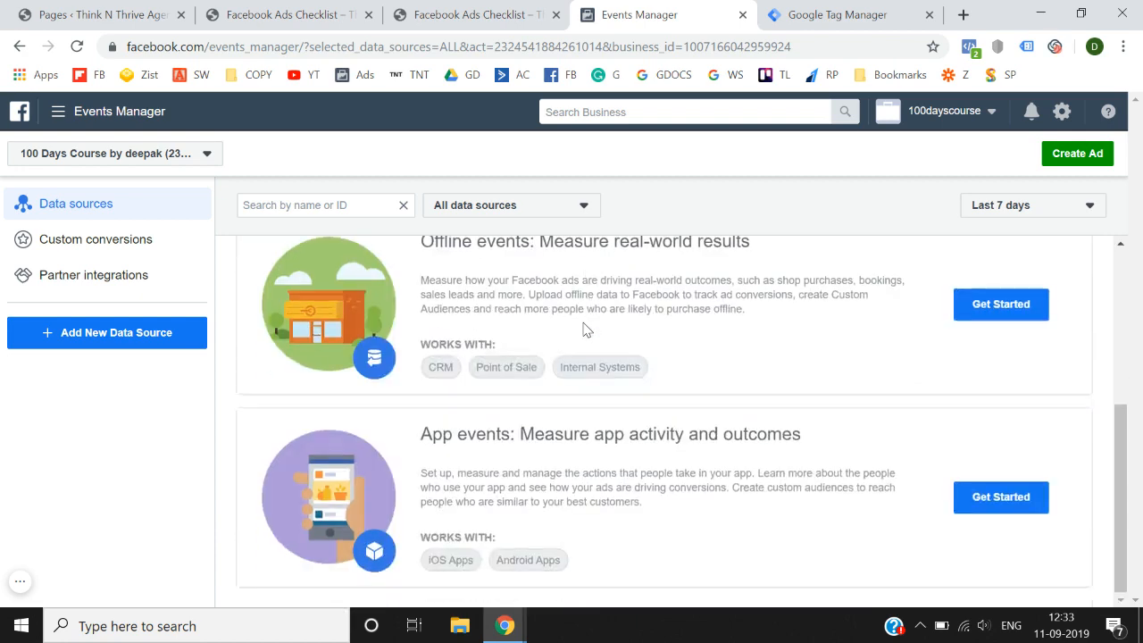
pyautogui.scroll(3, 585, 331)
pyautogui.scroll(-3, 585, 330)
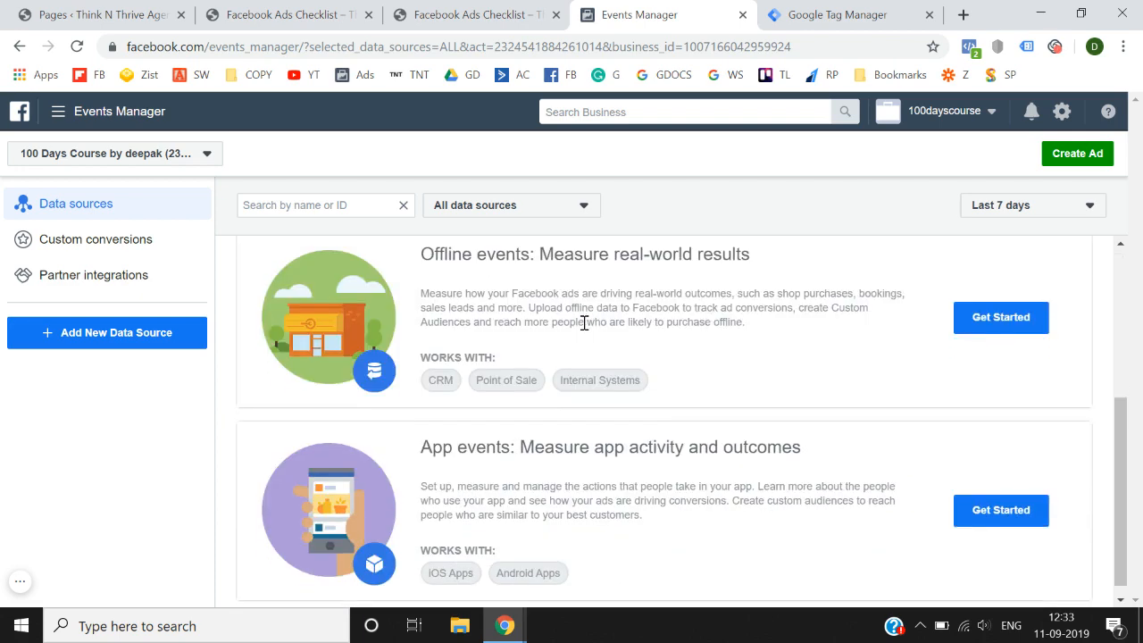
pyautogui.scroll(-1, 585, 325)
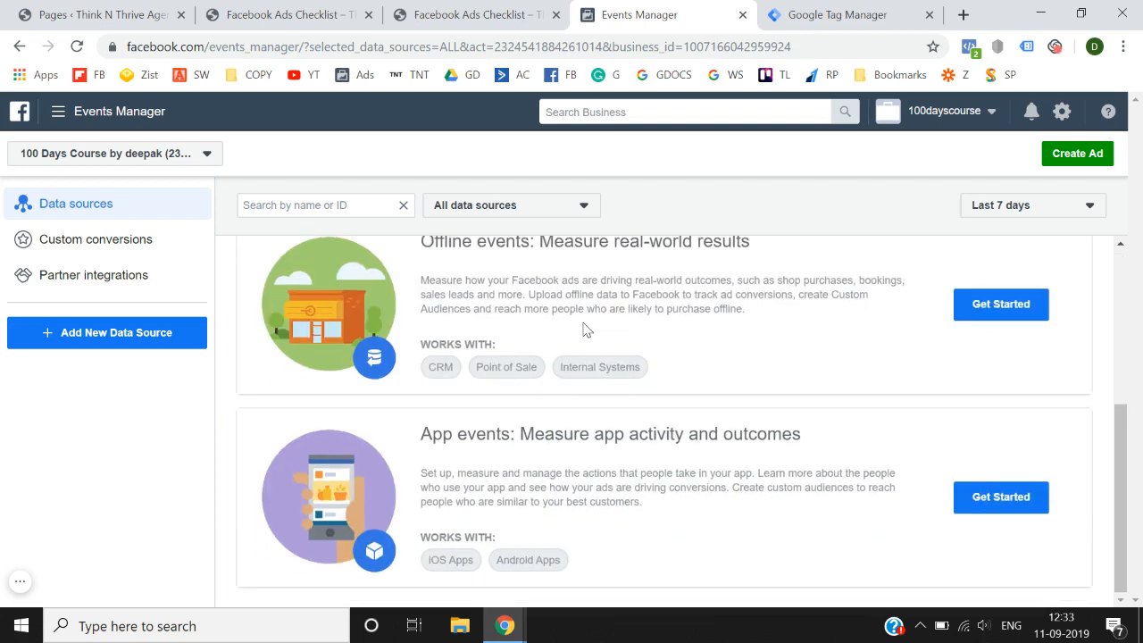
pyautogui.scroll(3, 585, 330)
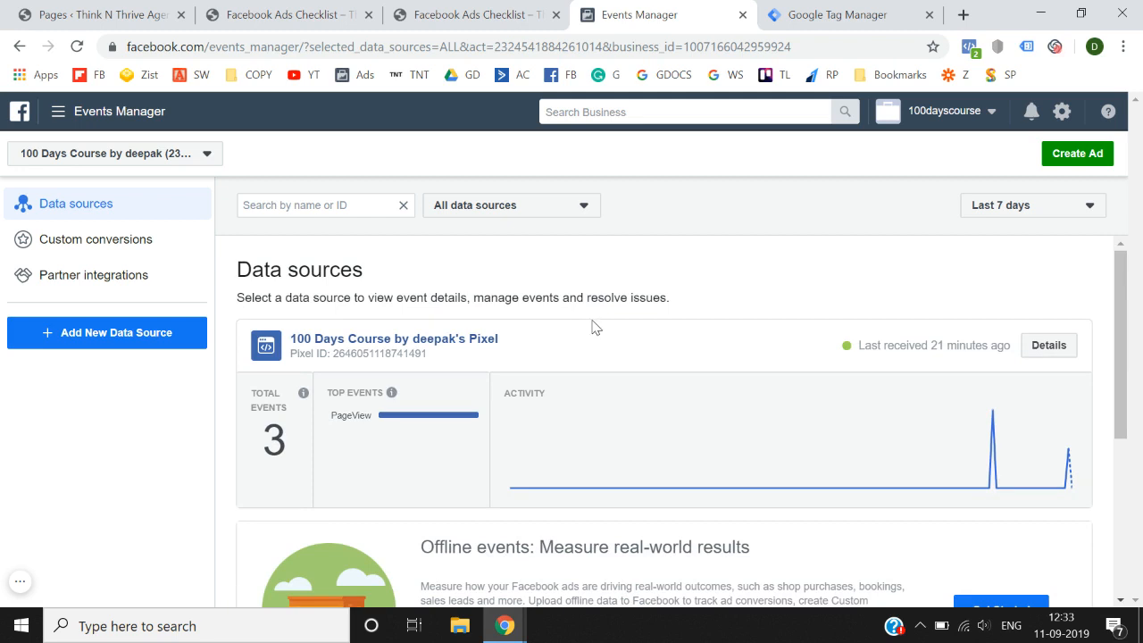
pyautogui.click(1048, 347)
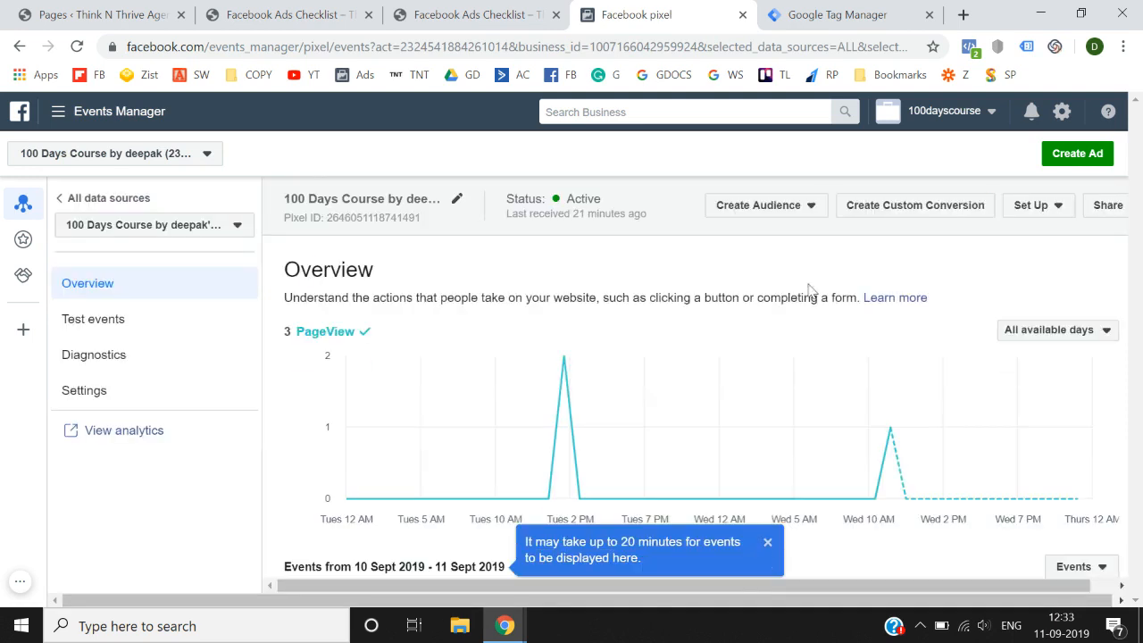
# View the manual installation instructions with the pixel's base code and close them.
pyautogui.click(1017, 212)
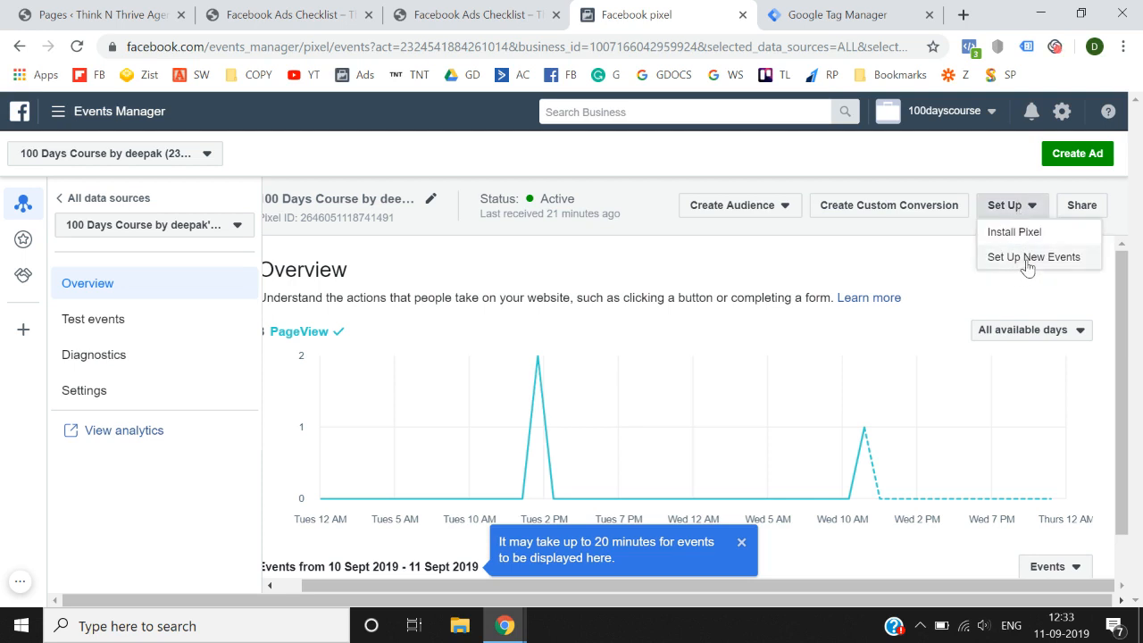
pyautogui.click(1016, 233)
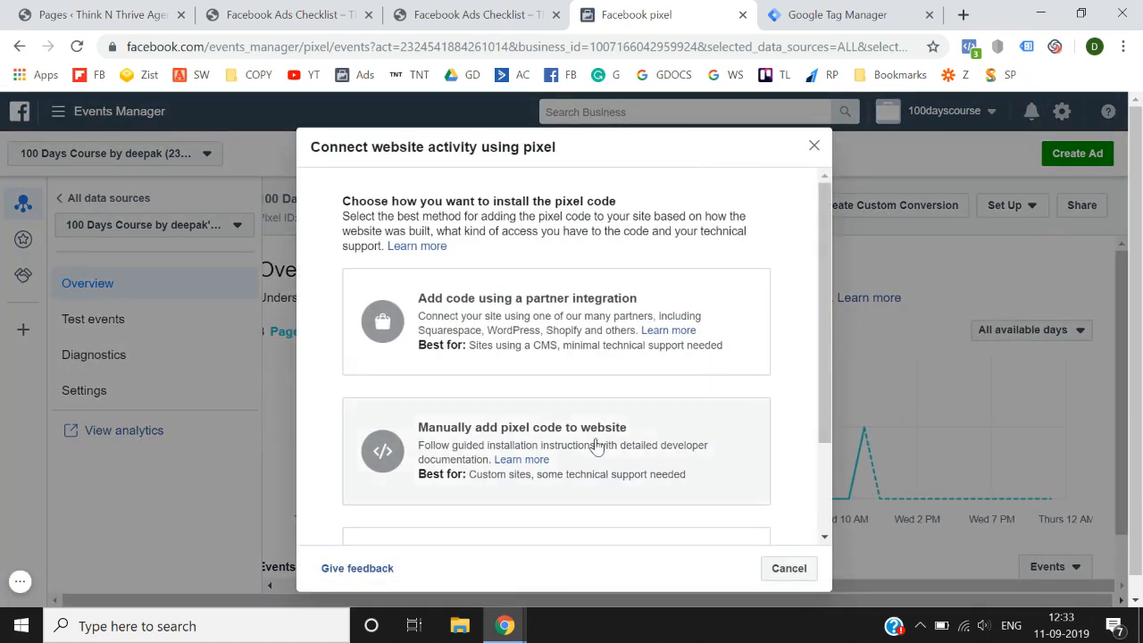
pyautogui.click(596, 445)
pyautogui.scroll(-2, 597, 437)
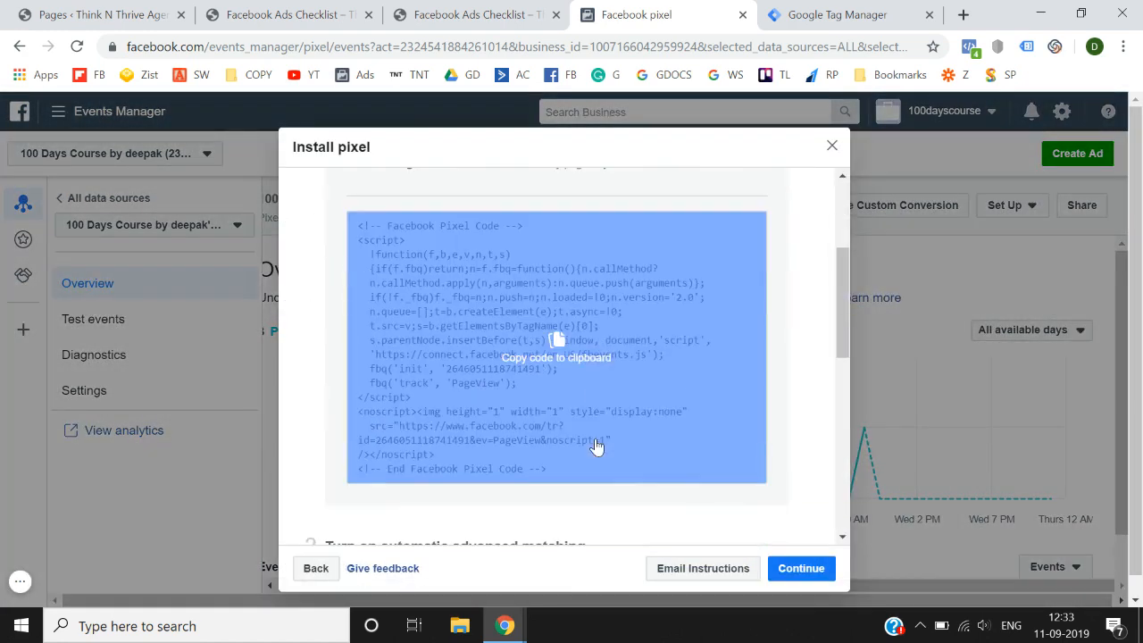
pyautogui.scroll(3, 612, 378)
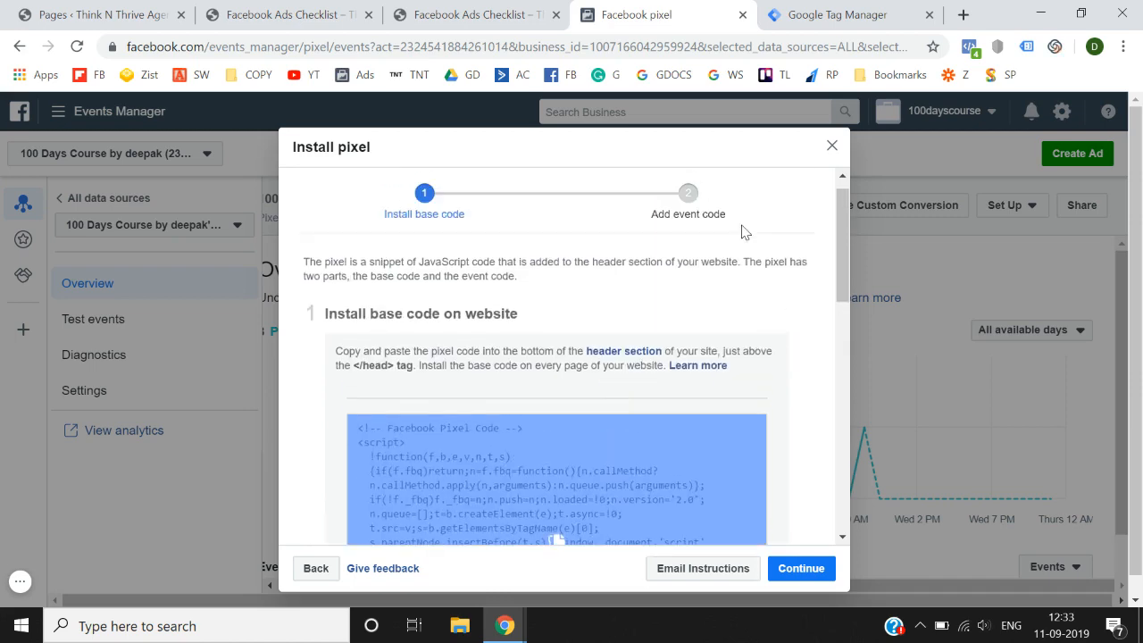
pyautogui.click(831, 147)
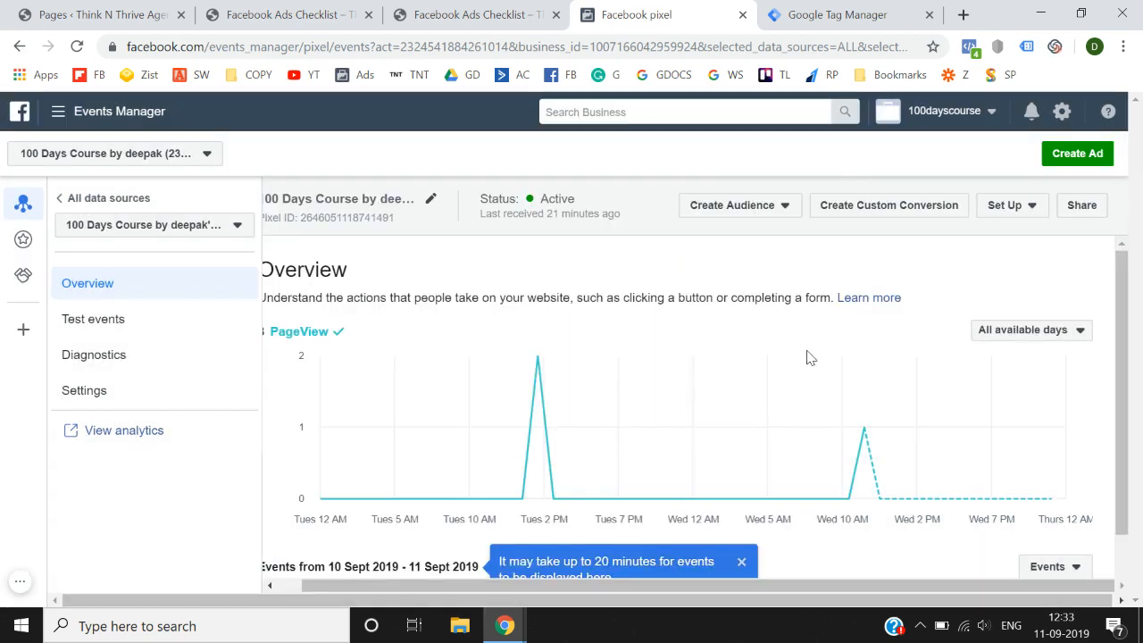
# Start setting up new events for the pixel, choosing to add the event code manually.
pyautogui.click(1019, 208)
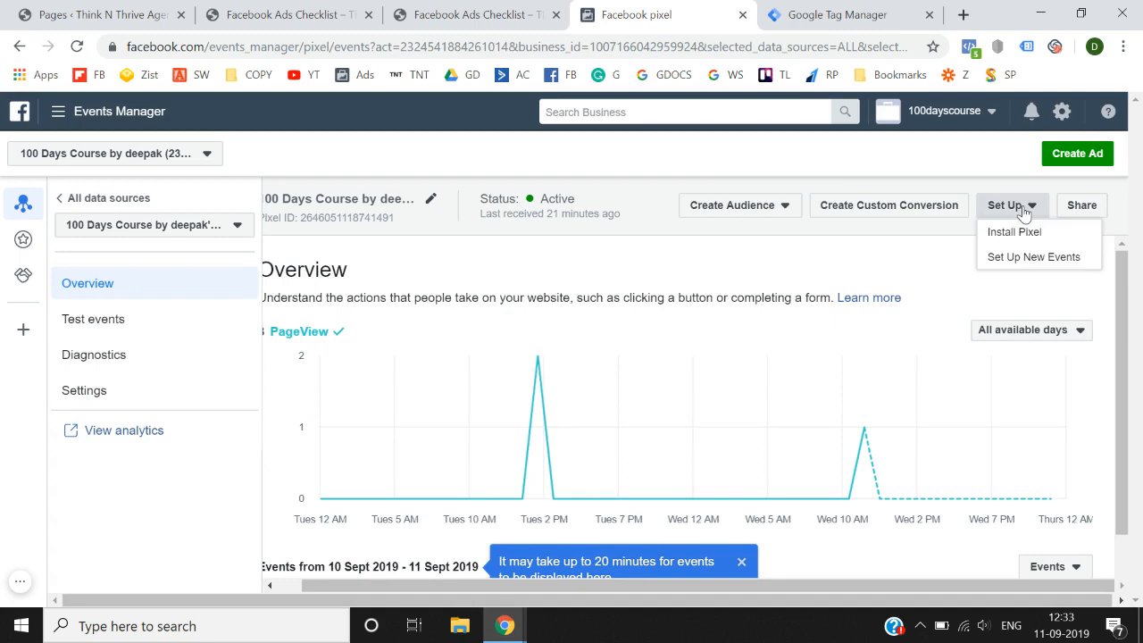
pyautogui.click(1009, 266)
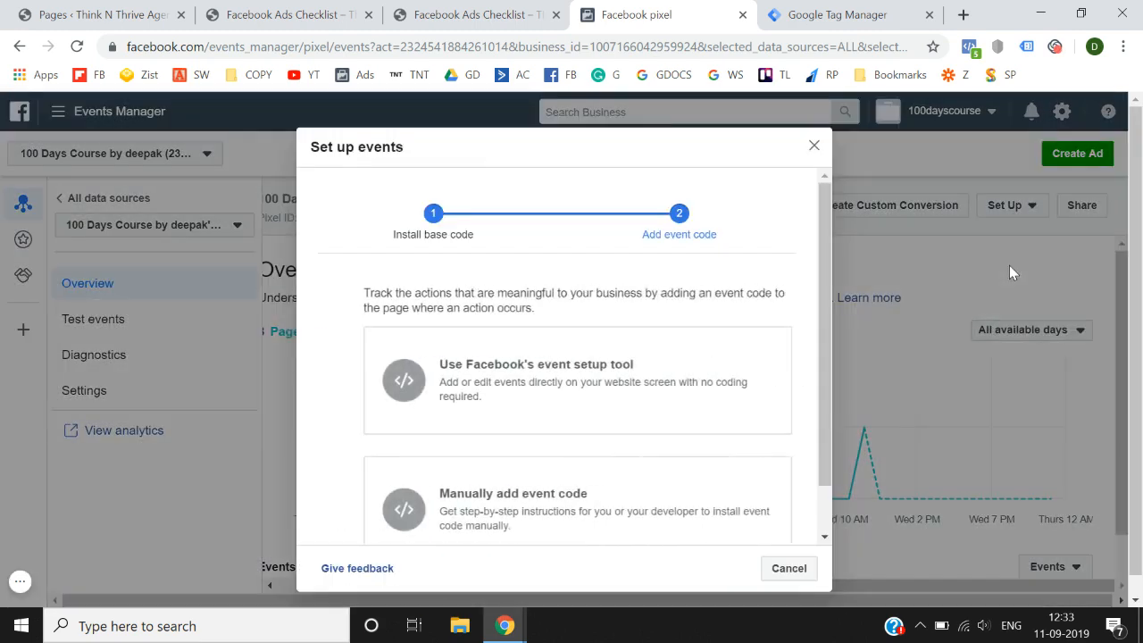
pyautogui.scroll(-1, 658, 369)
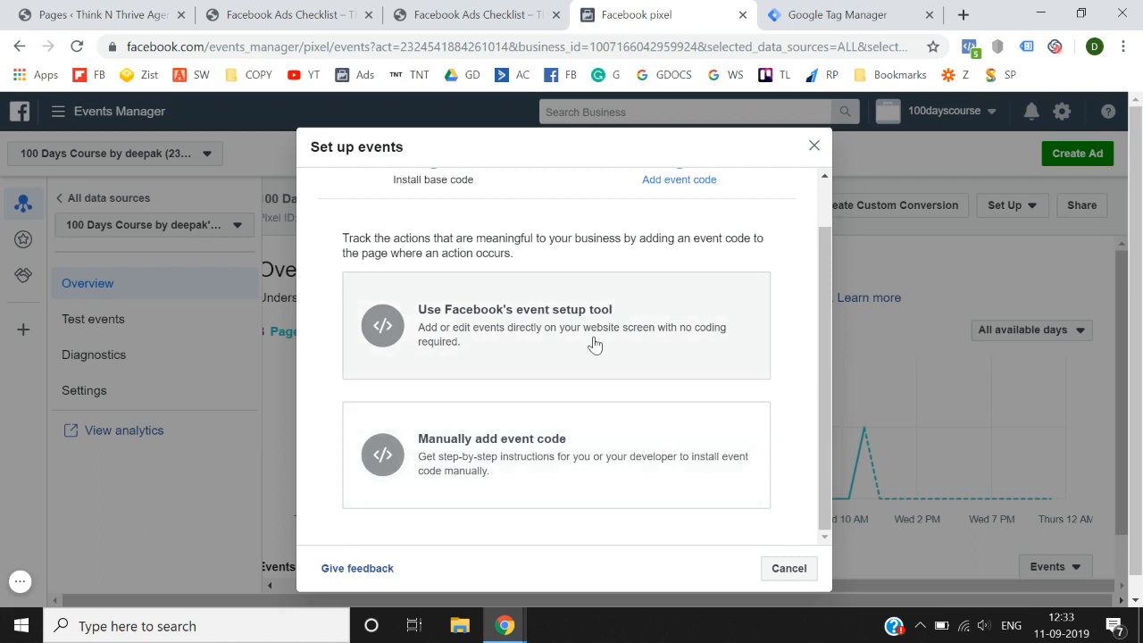
pyautogui.click(537, 467)
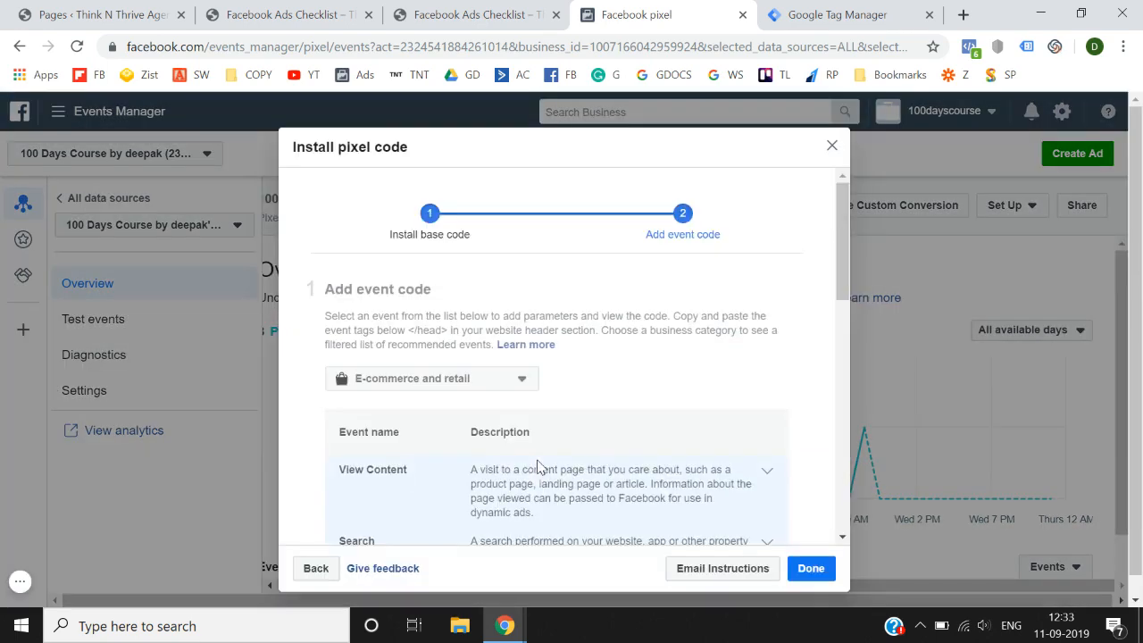
# Review the names and descriptions of the standard events recommended for the E-commerce and retail category.
pyautogui.scroll(-5, 556, 413)
pyautogui.scroll(-3, 556, 413)
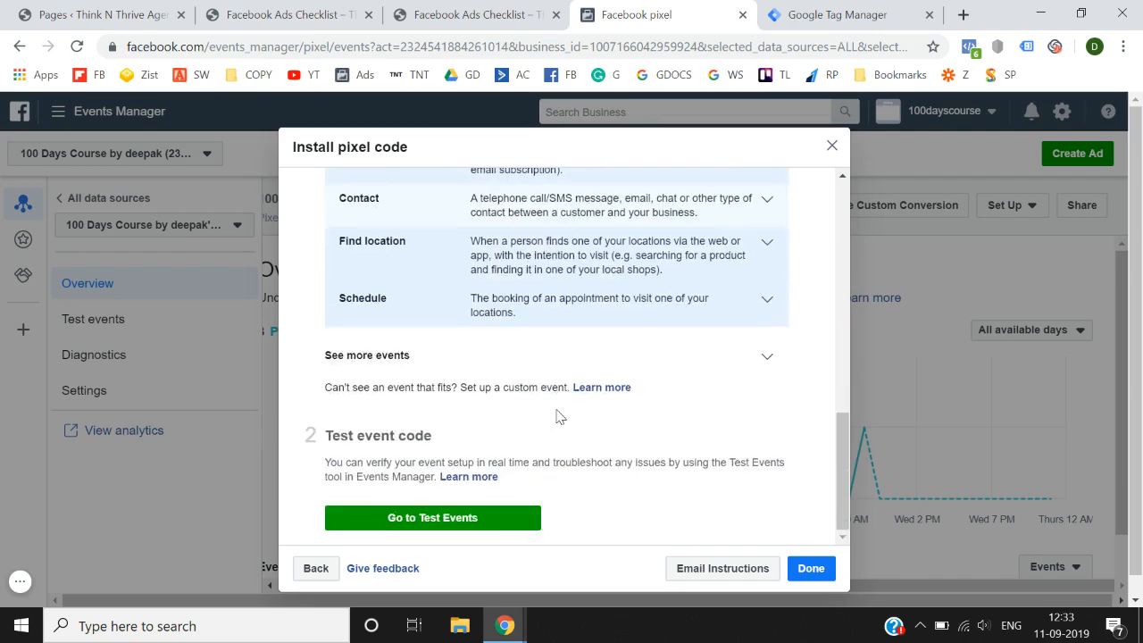
pyautogui.scroll(10, 556, 414)
pyautogui.scroll(-1, 558, 415)
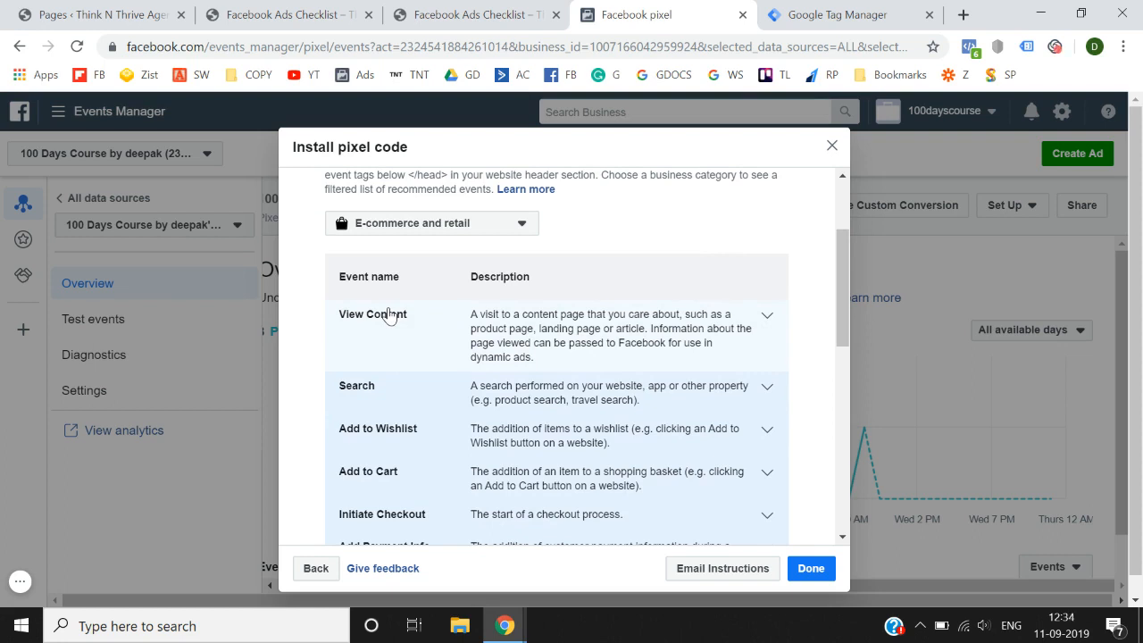
pyautogui.scroll(-1, 388, 314)
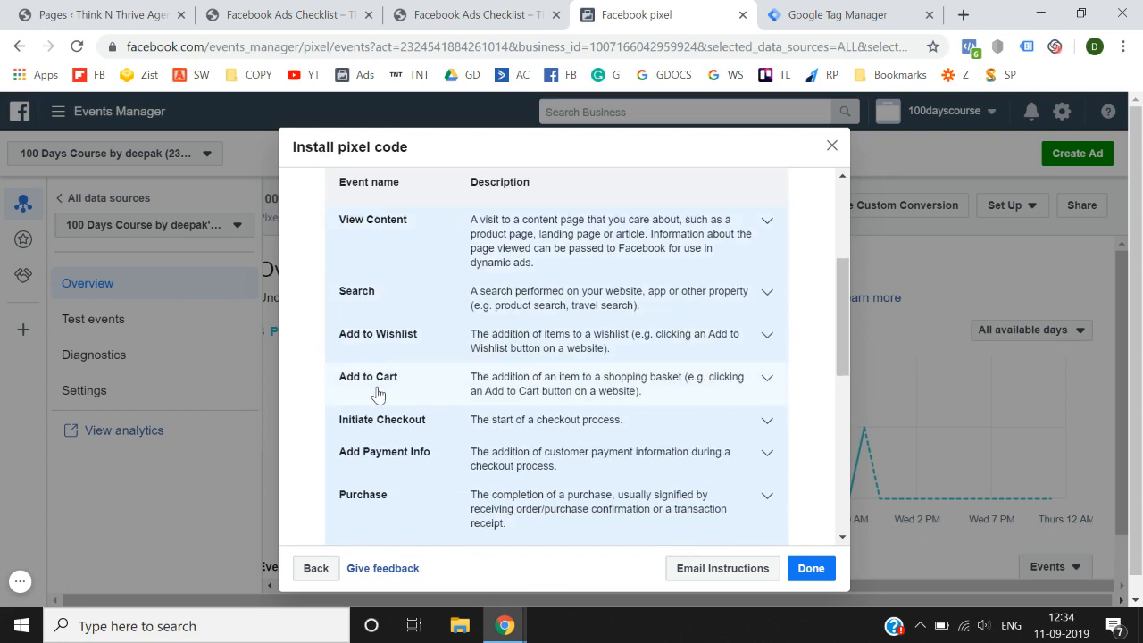
pyautogui.scroll(-1, 377, 395)
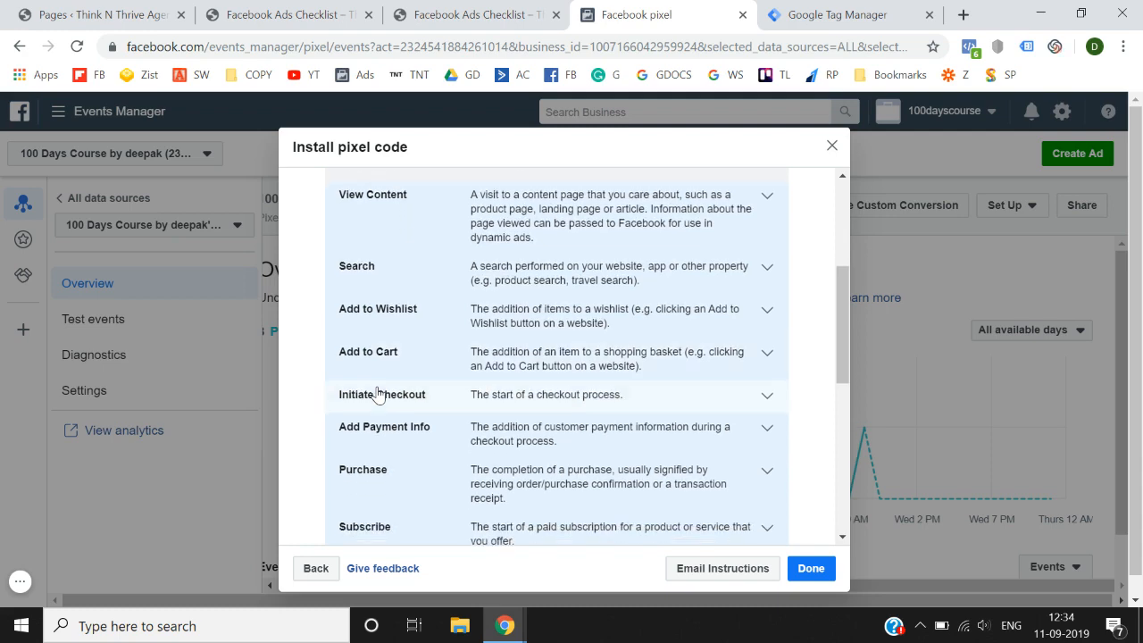
pyautogui.scroll(-1, 388, 460)
pyautogui.scroll(-1, 421, 482)
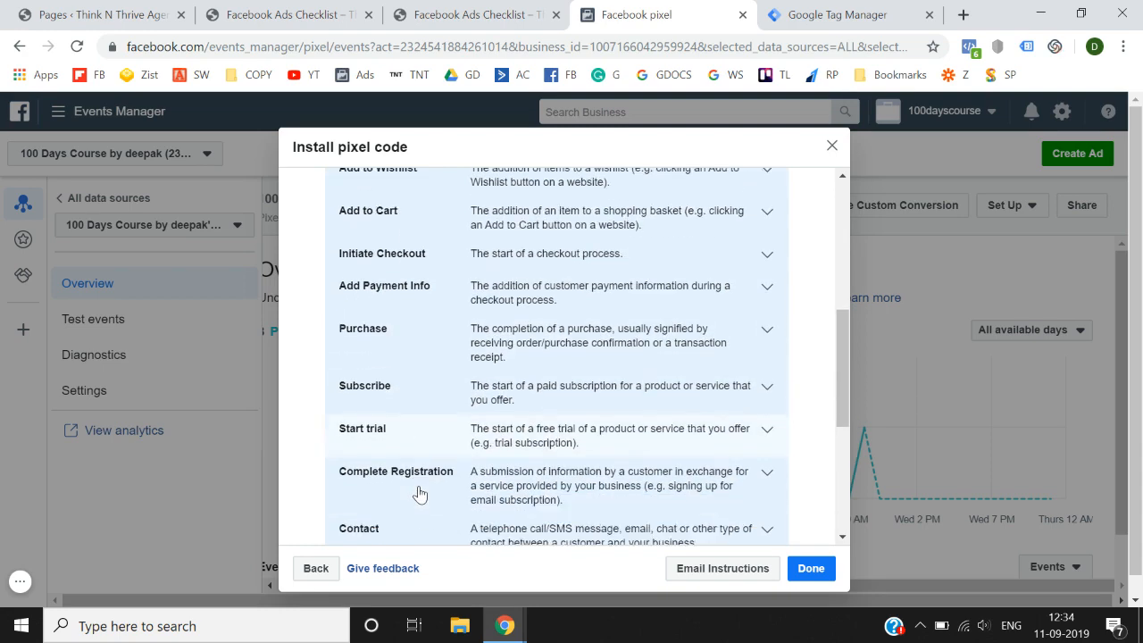
pyautogui.scroll(-2, 463, 476)
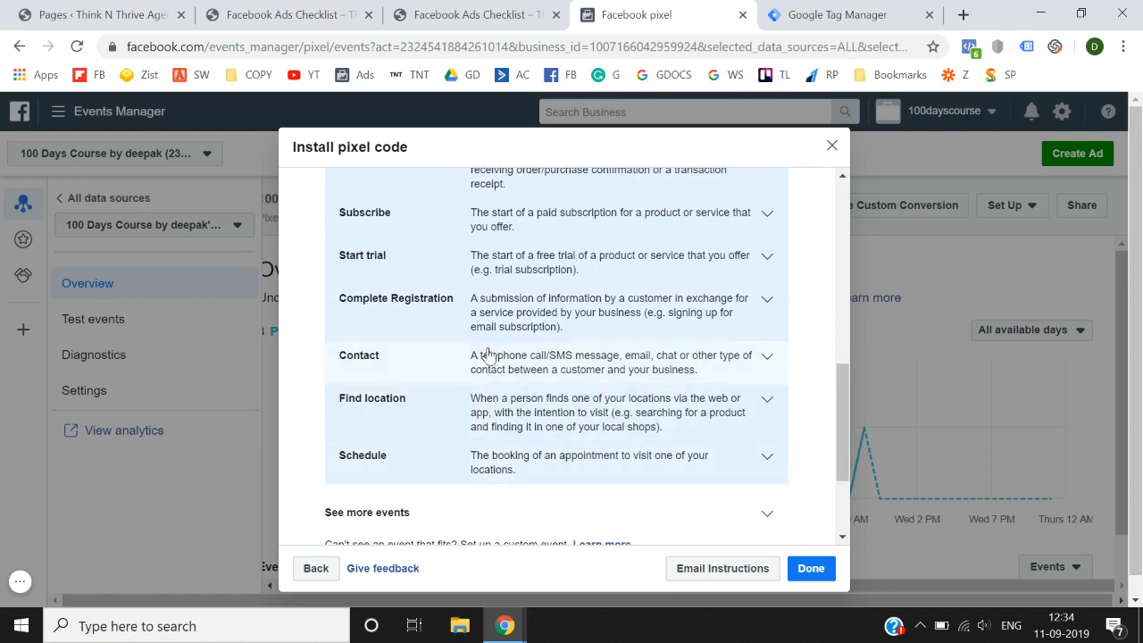
pyautogui.scroll(2, 489, 354)
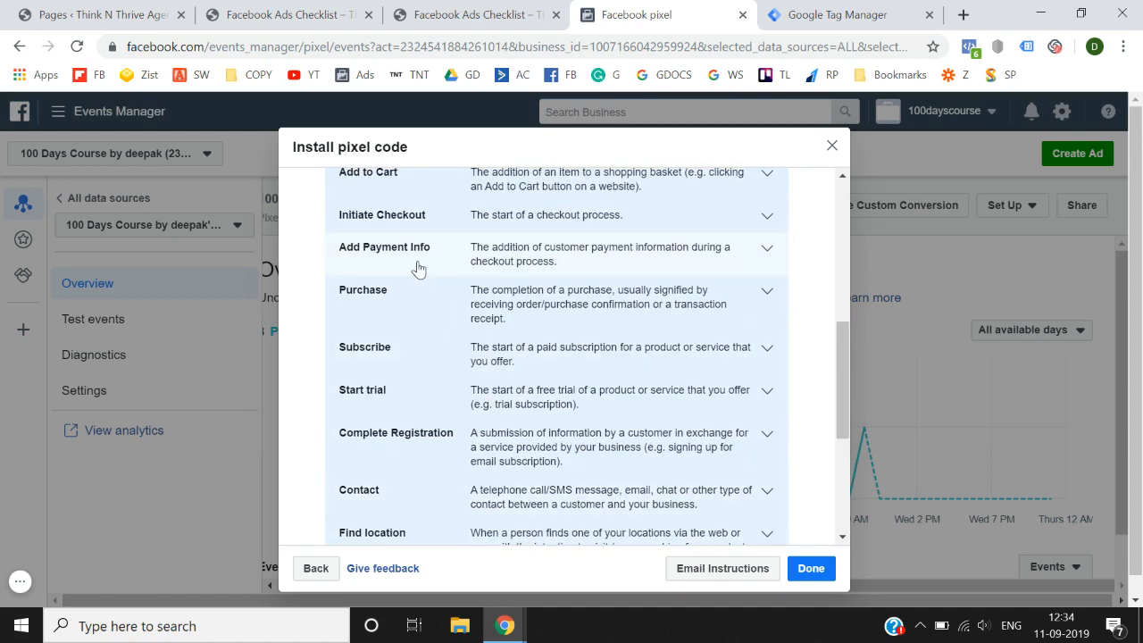
pyautogui.scroll(1, 416, 269)
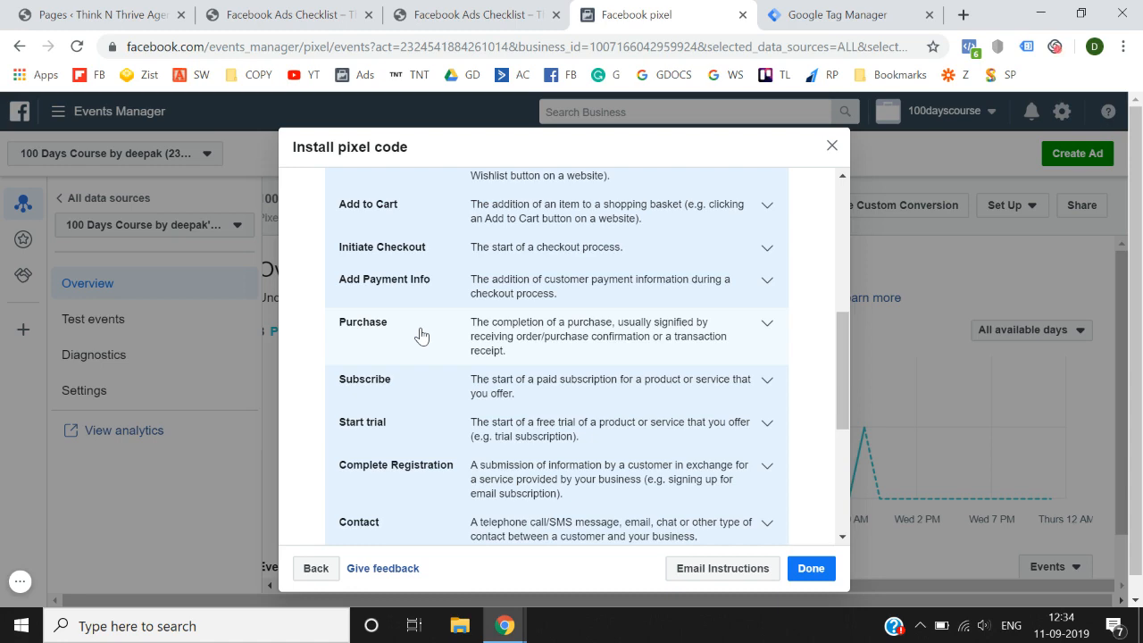
pyautogui.scroll(-2, 420, 335)
pyautogui.scroll(-1, 420, 335)
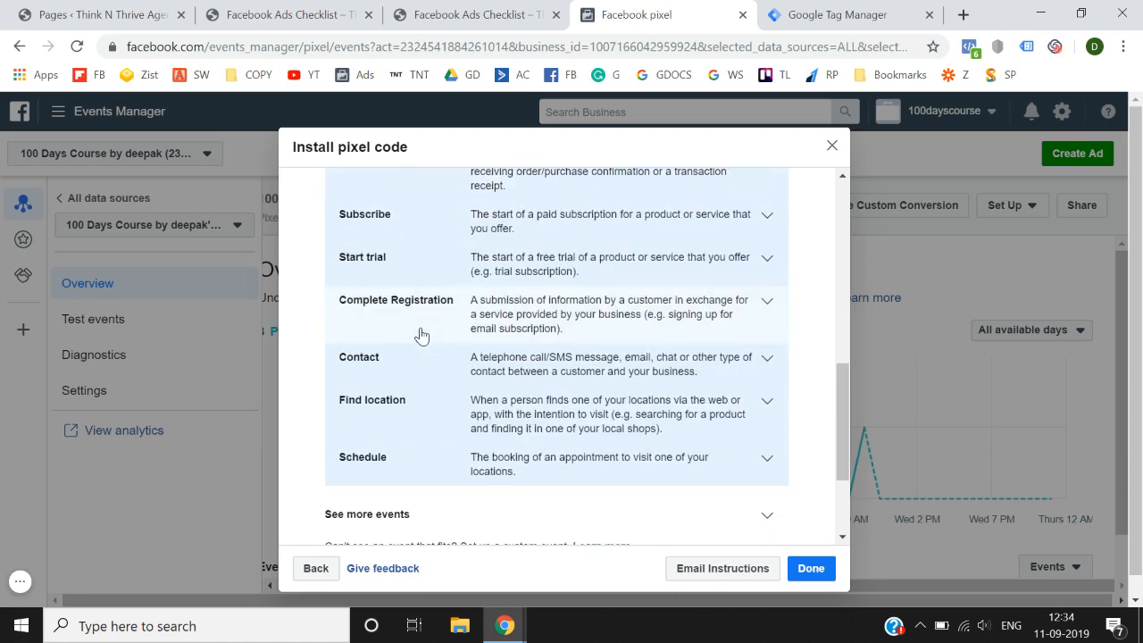
pyautogui.scroll(10, 421, 335)
pyautogui.scroll(-2, 458, 391)
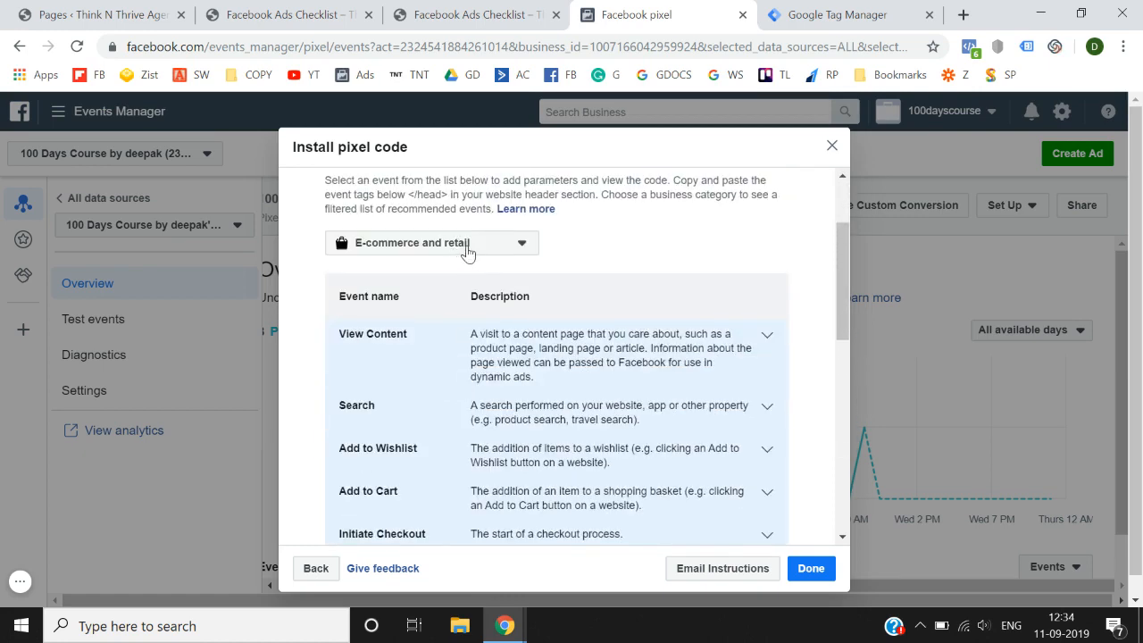
# Change the business category of the recommended events to Other business category.
pyautogui.click(466, 252)
pyautogui.scroll(-1, 456, 357)
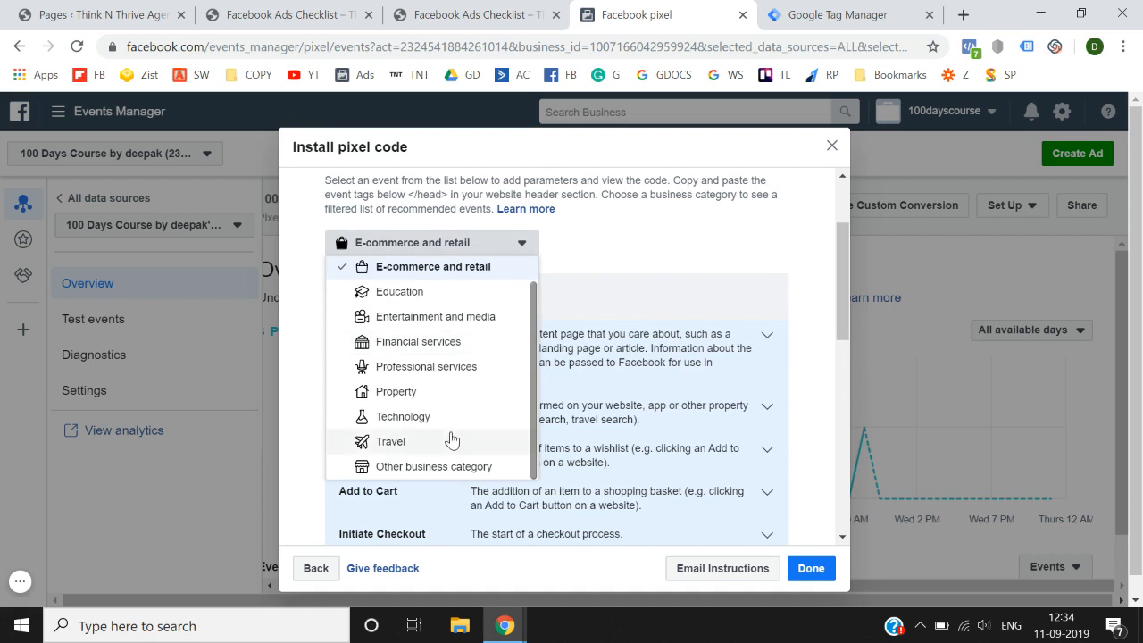
pyautogui.scroll(1, 452, 471)
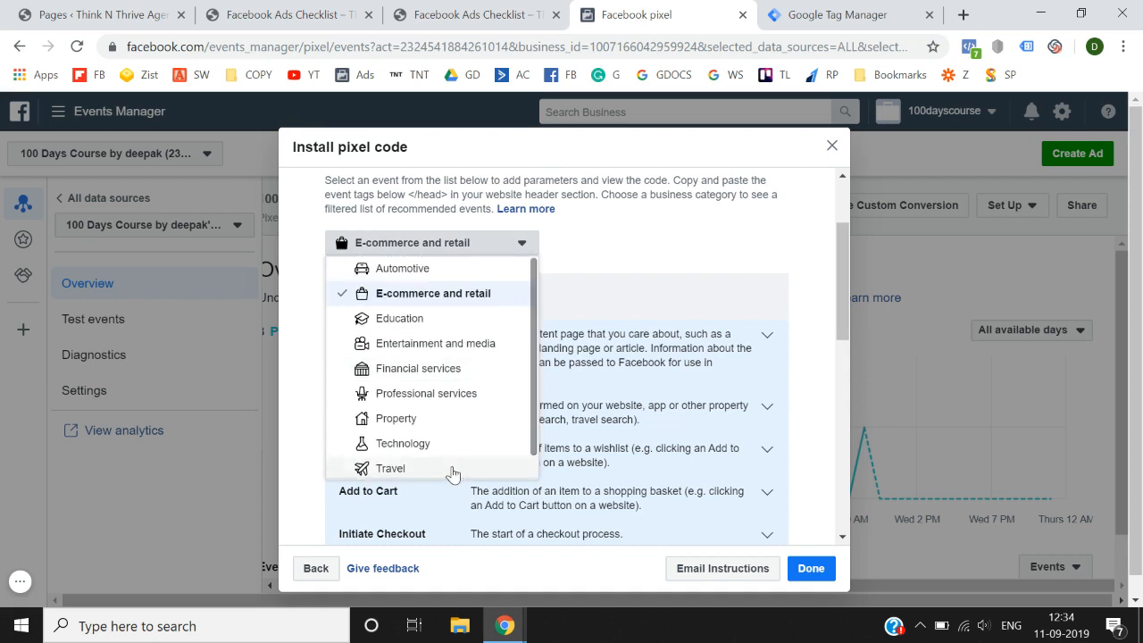
pyautogui.scroll(-1, 452, 473)
pyautogui.click(435, 475)
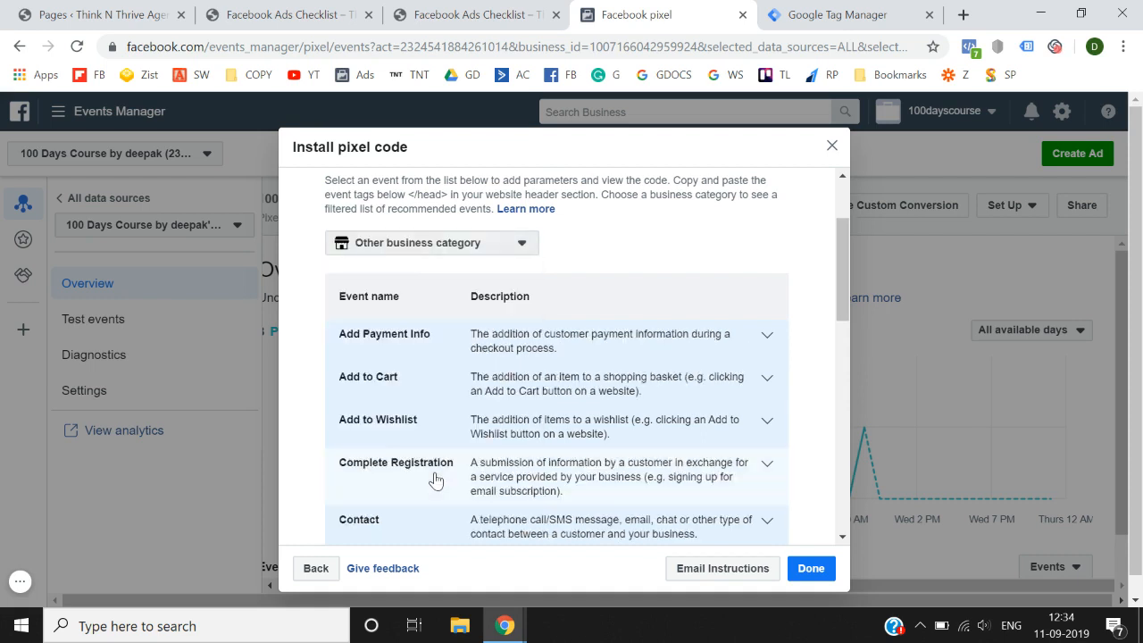
# Examine the listed events from Complete Registration to Lead and return to the checklist thank-you page.
pyautogui.scroll(-3, 435, 480)
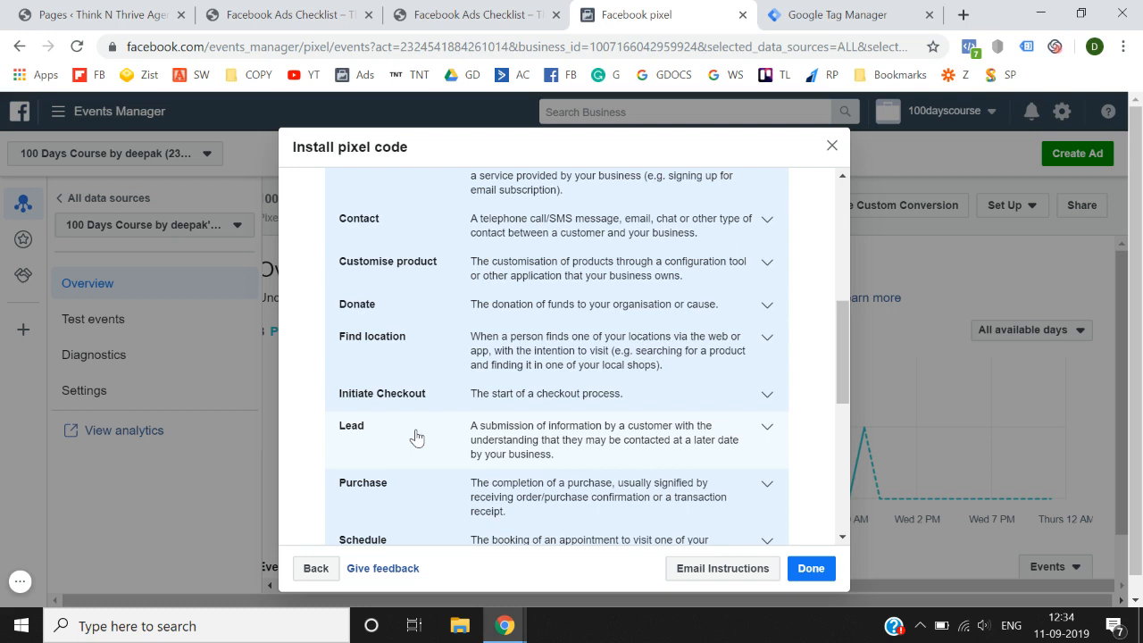
pyautogui.scroll(2, 415, 436)
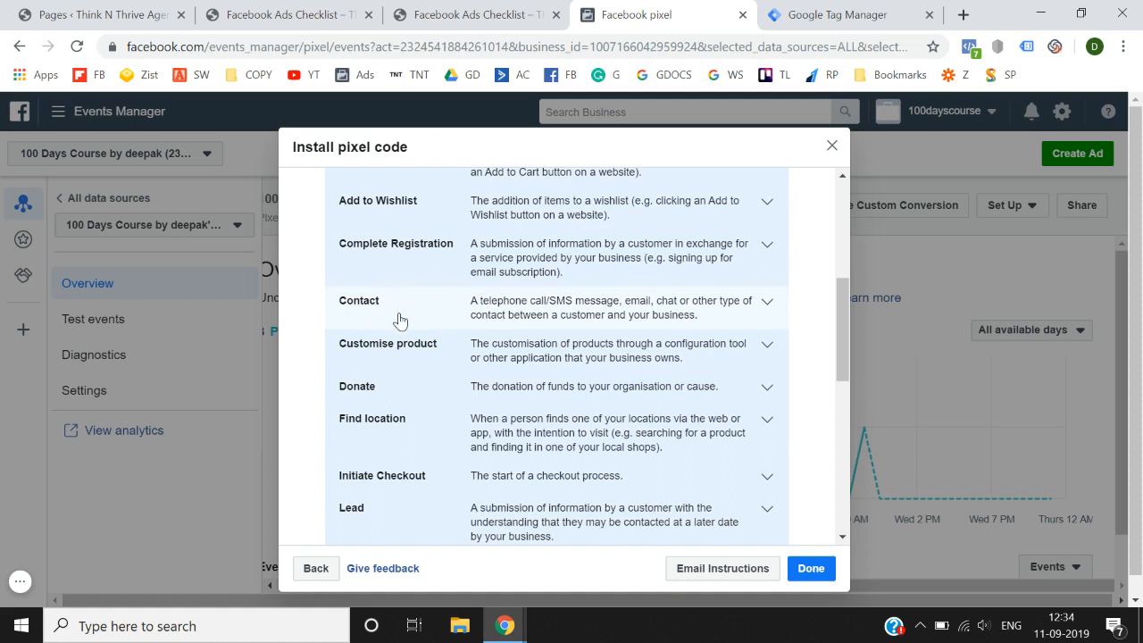
pyautogui.click(478, 11)
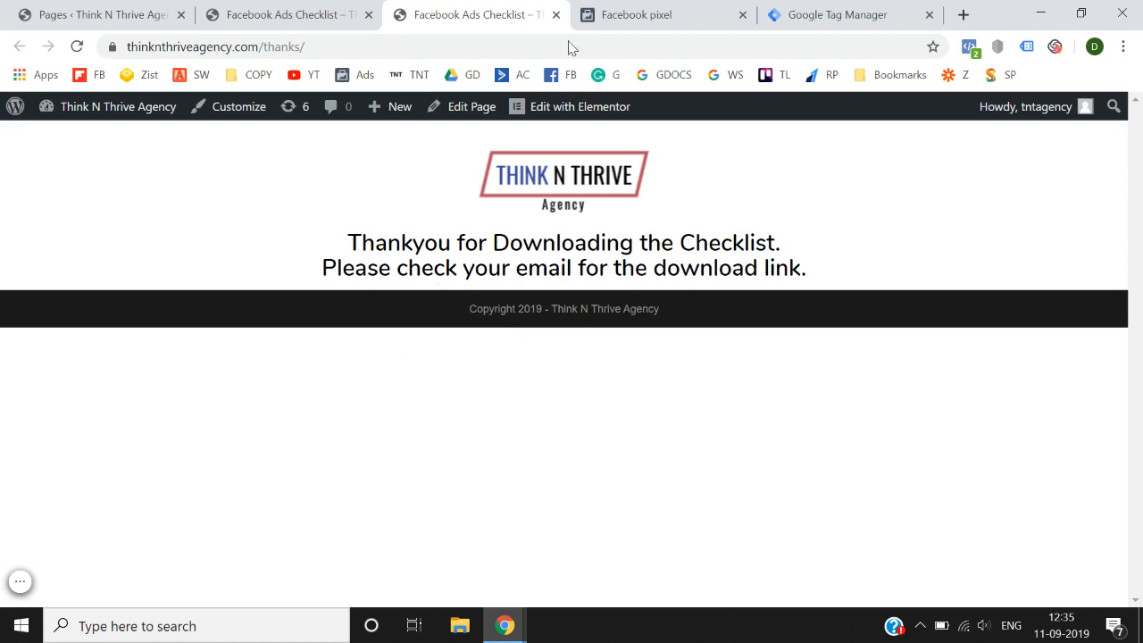
# Switch back to the Facebook pixel's setup and restart setting up new events, choosing to add the event code manually.
pyautogui.click(658, 13)
pyautogui.scroll(-1, 465, 377)
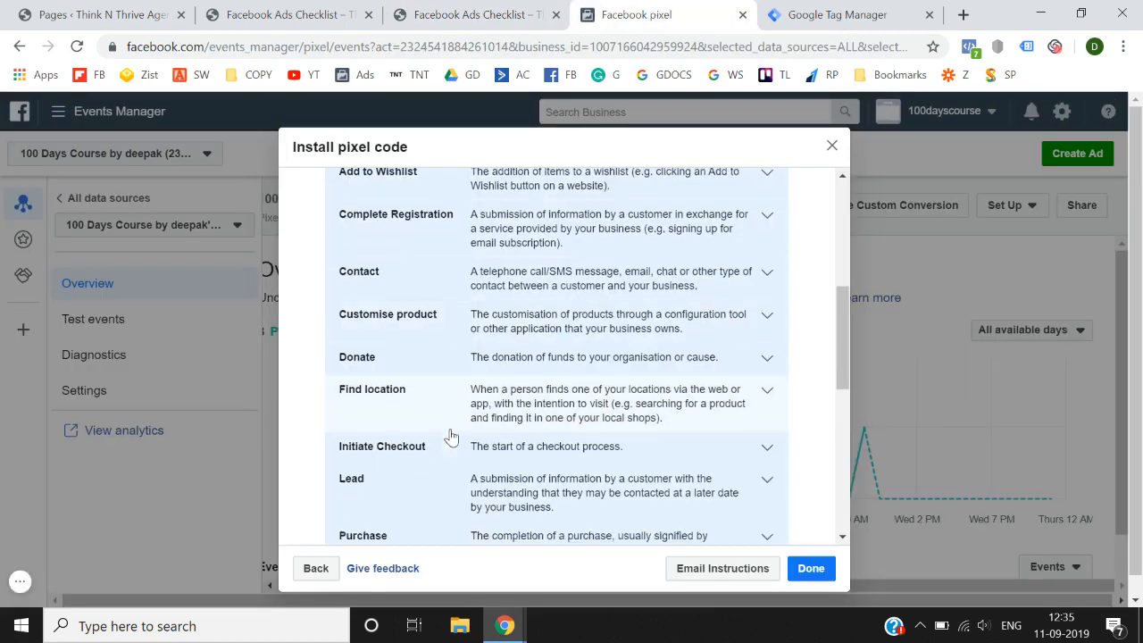
pyautogui.scroll(5, 485, 473)
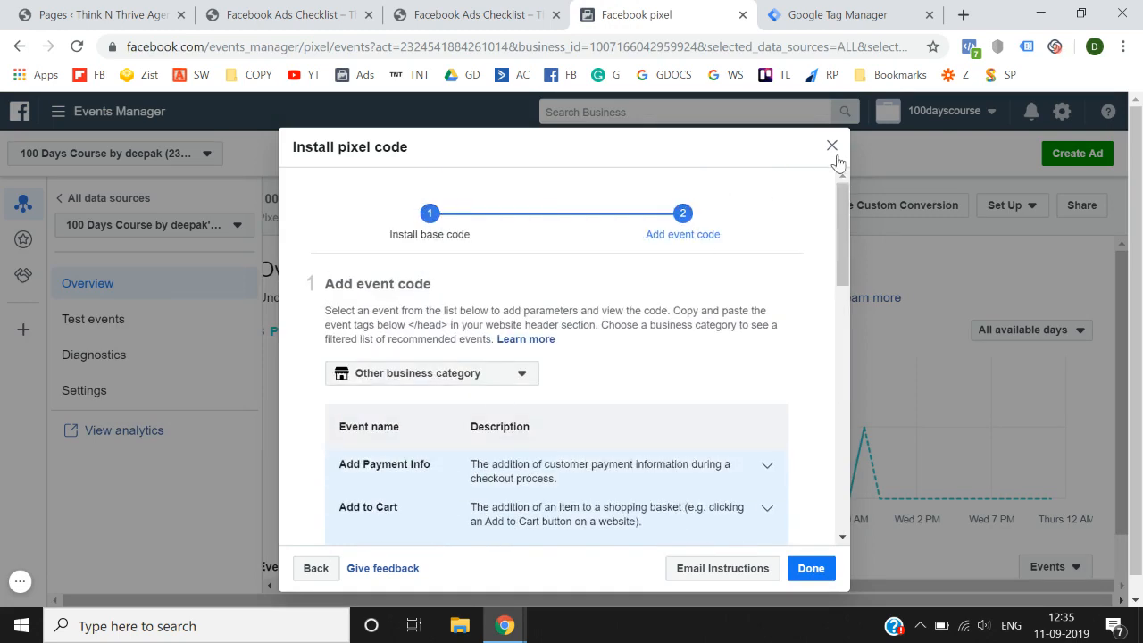
pyautogui.click(1011, 207)
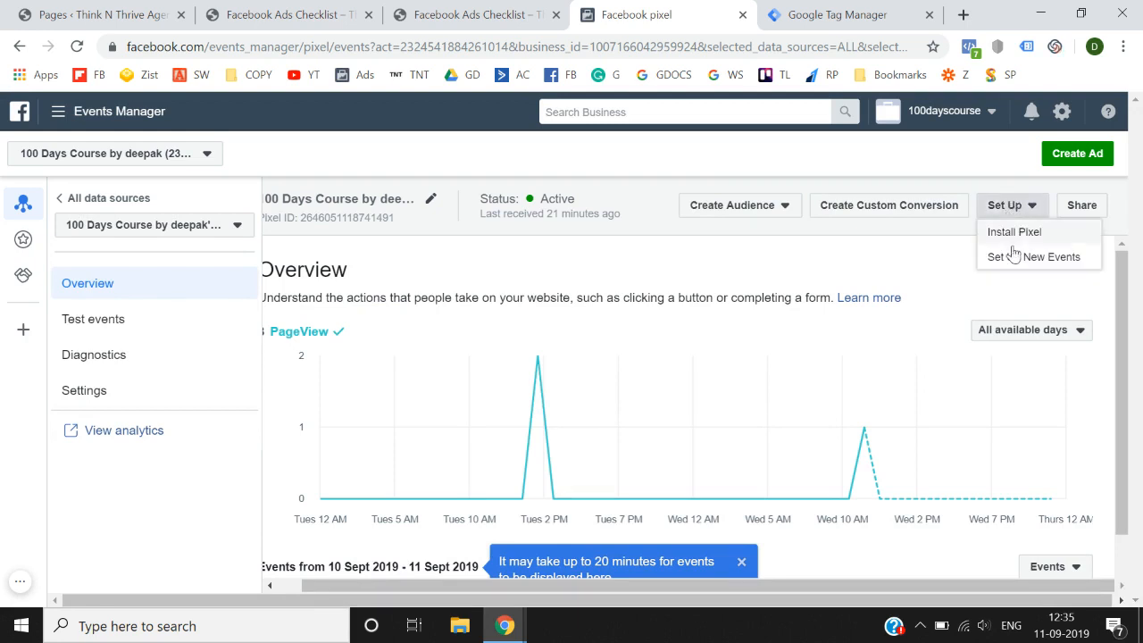
pyautogui.click(1014, 256)
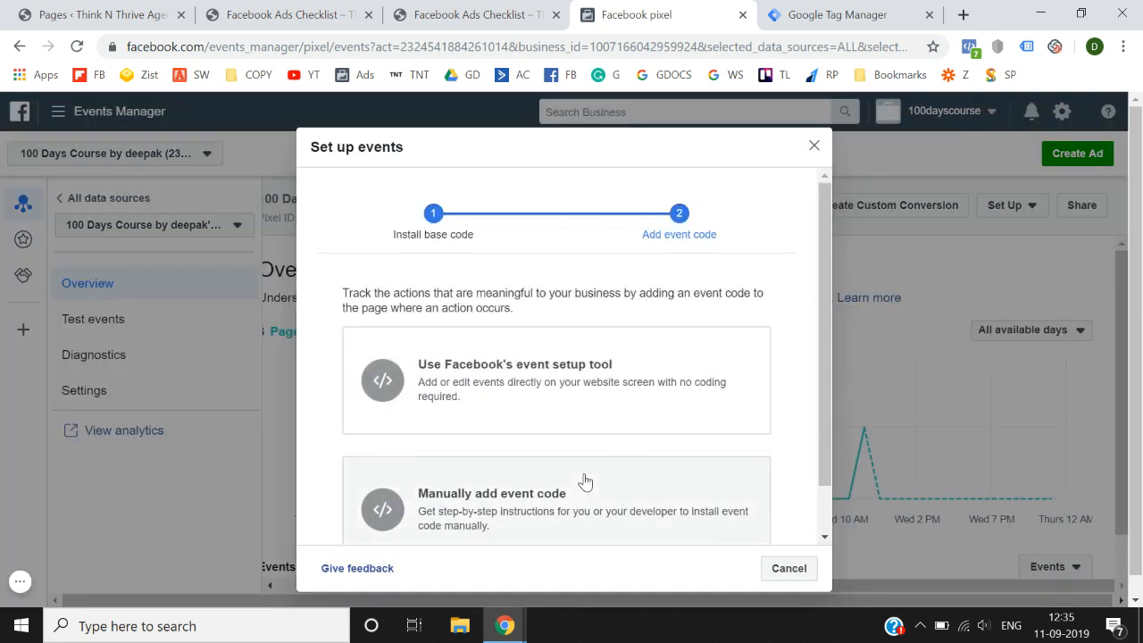
pyautogui.scroll(-1, 581, 479)
pyautogui.click(543, 455)
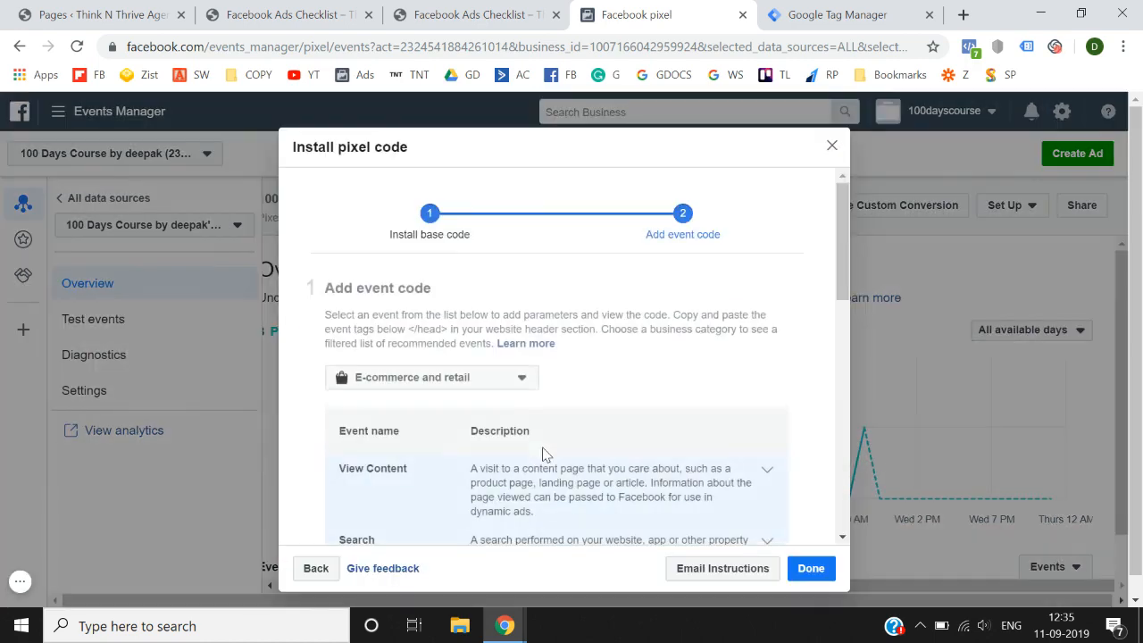
# Change the business category of the recommended events from E-commerce and retail to Other business category.
pyautogui.scroll(-8, 542, 454)
pyautogui.scroll(10, 543, 454)
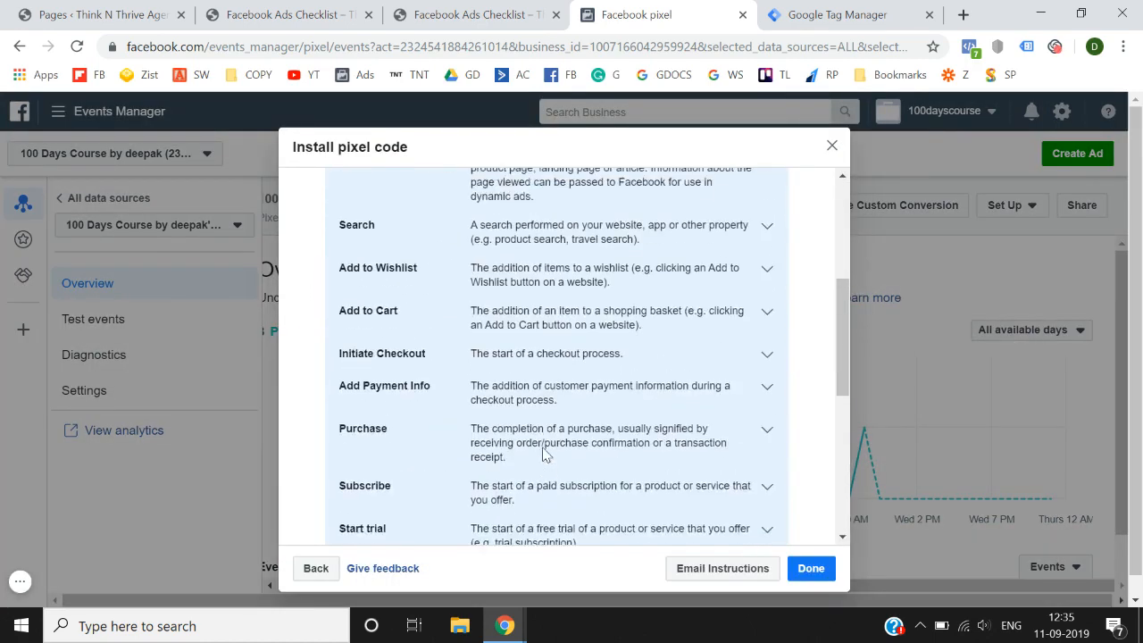
pyautogui.click(499, 366)
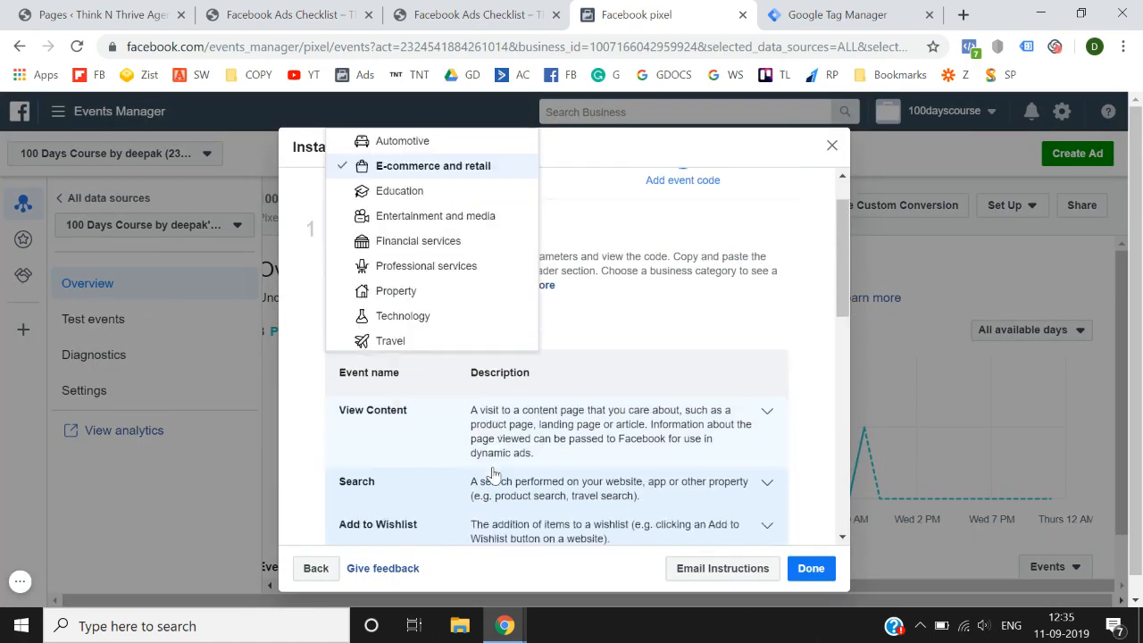
pyautogui.scroll(-2, 489, 476)
pyautogui.scroll(-1, 485, 307)
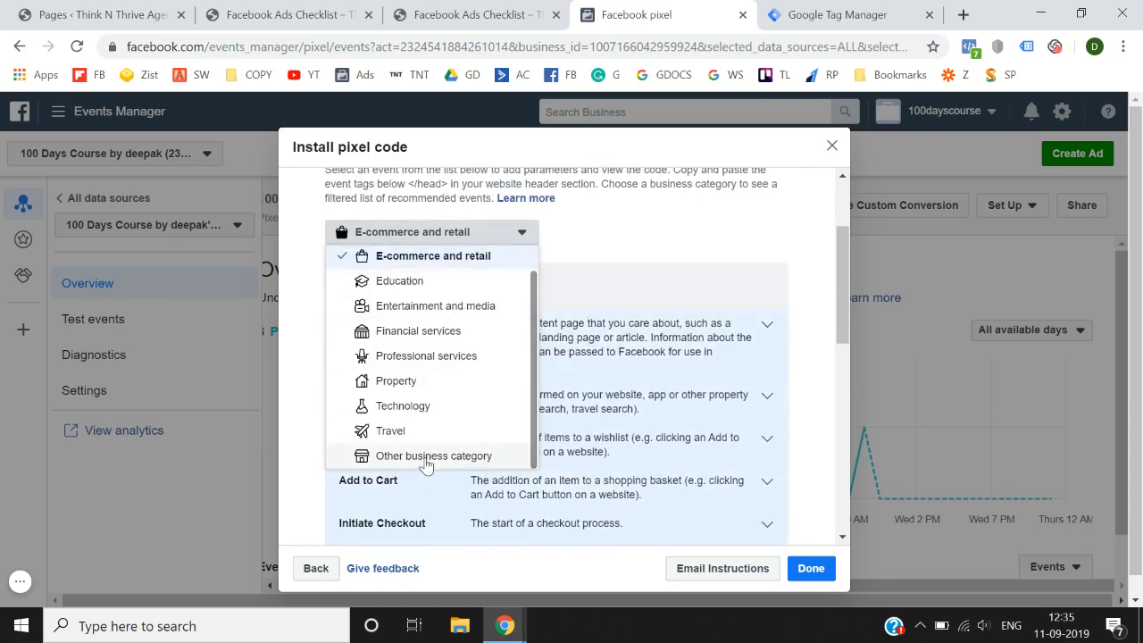
pyautogui.click(422, 458)
# Expand the Lead event and review its event parameters, code snippet and placement instructions.
pyautogui.scroll(-3, 425, 464)
pyautogui.scroll(-1, 426, 466)
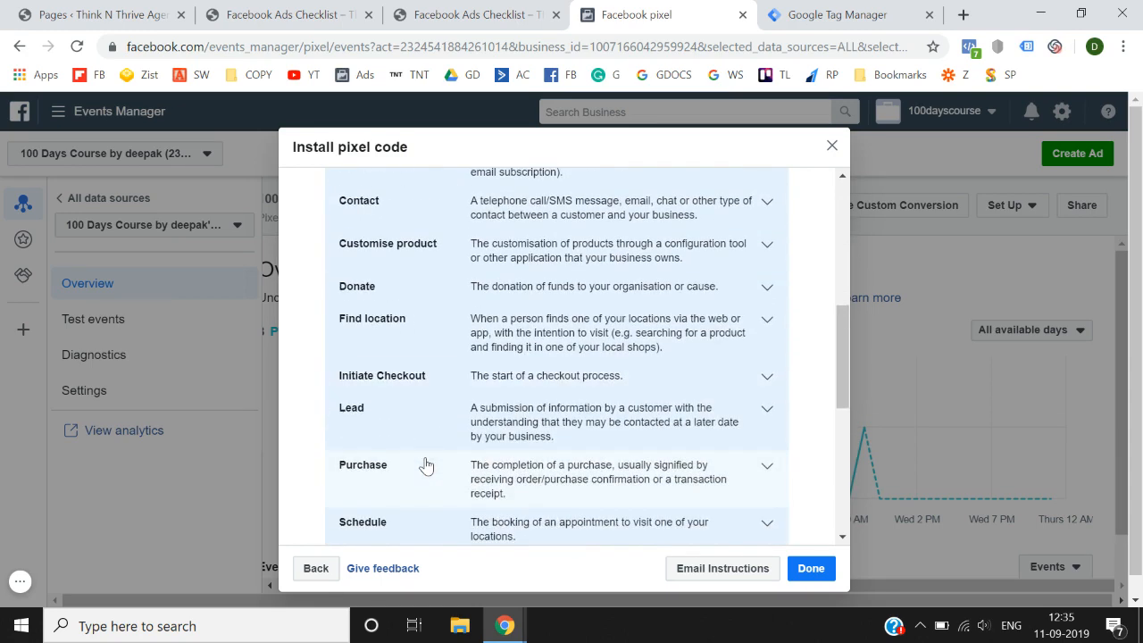
pyautogui.scroll(-2, 466, 390)
pyautogui.click(542, 310)
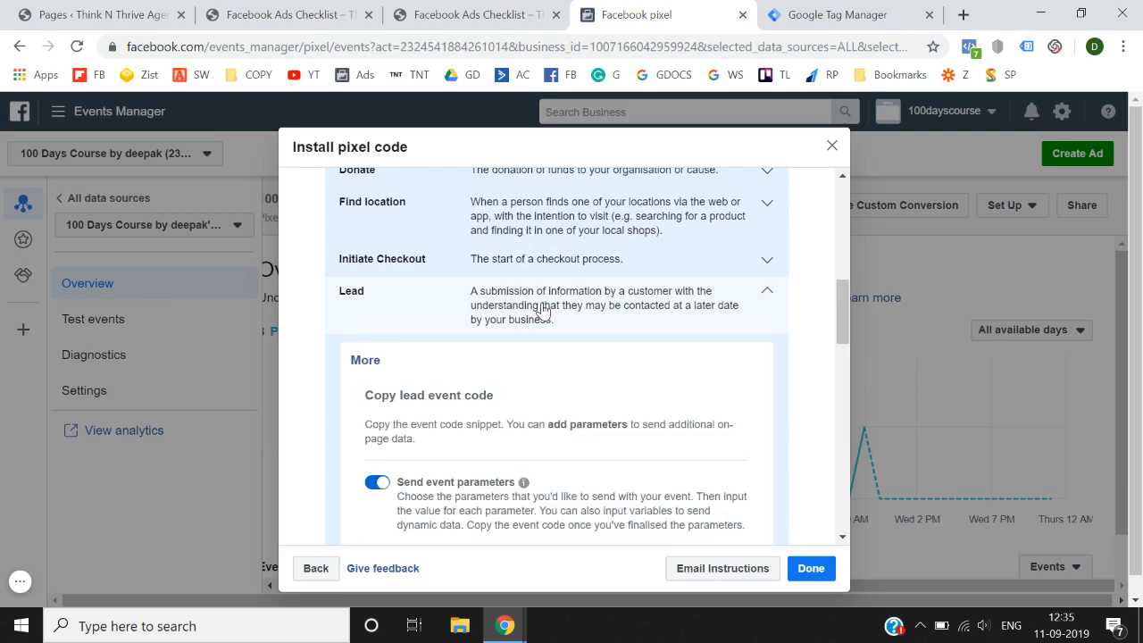
pyautogui.scroll(-5, 542, 310)
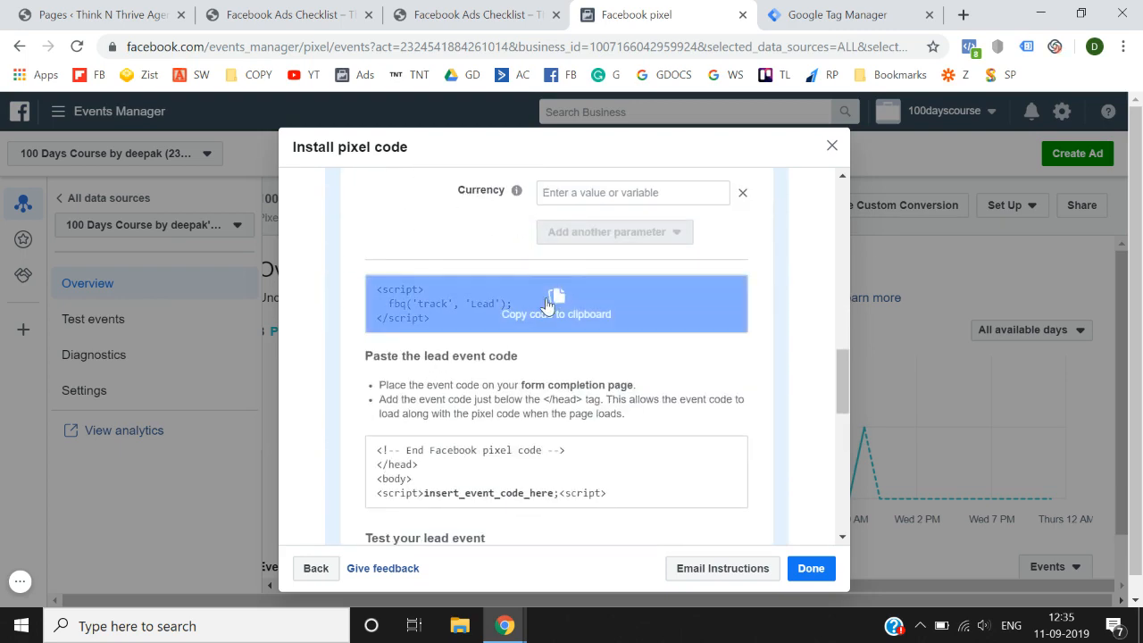
pyautogui.scroll(1, 547, 305)
pyautogui.scroll(1, 503, 349)
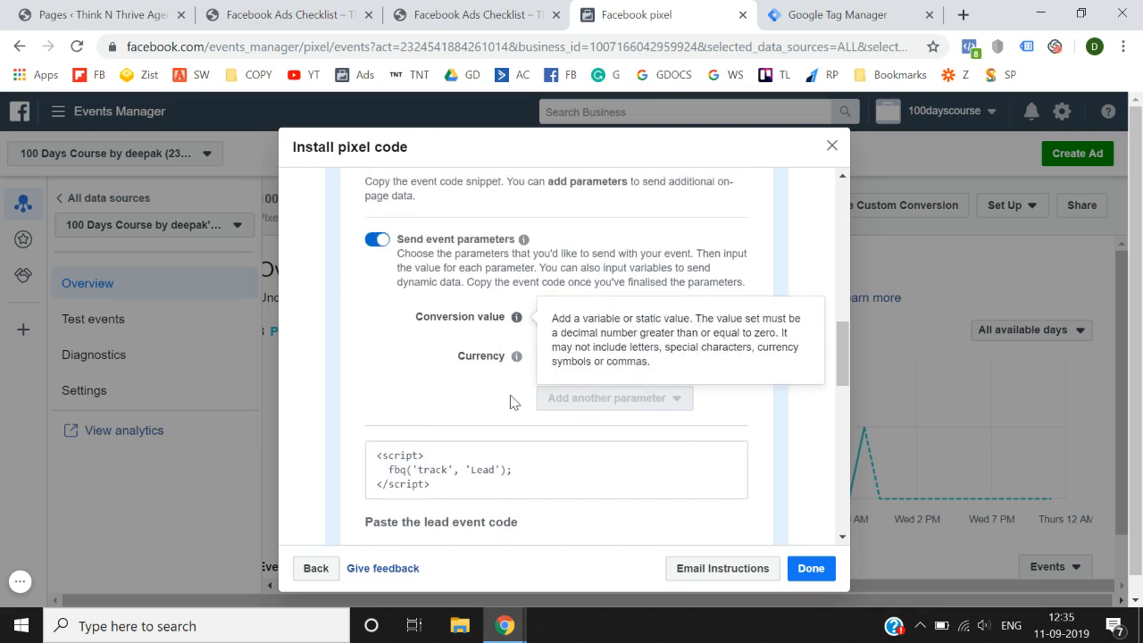
pyautogui.scroll(-1, 510, 403)
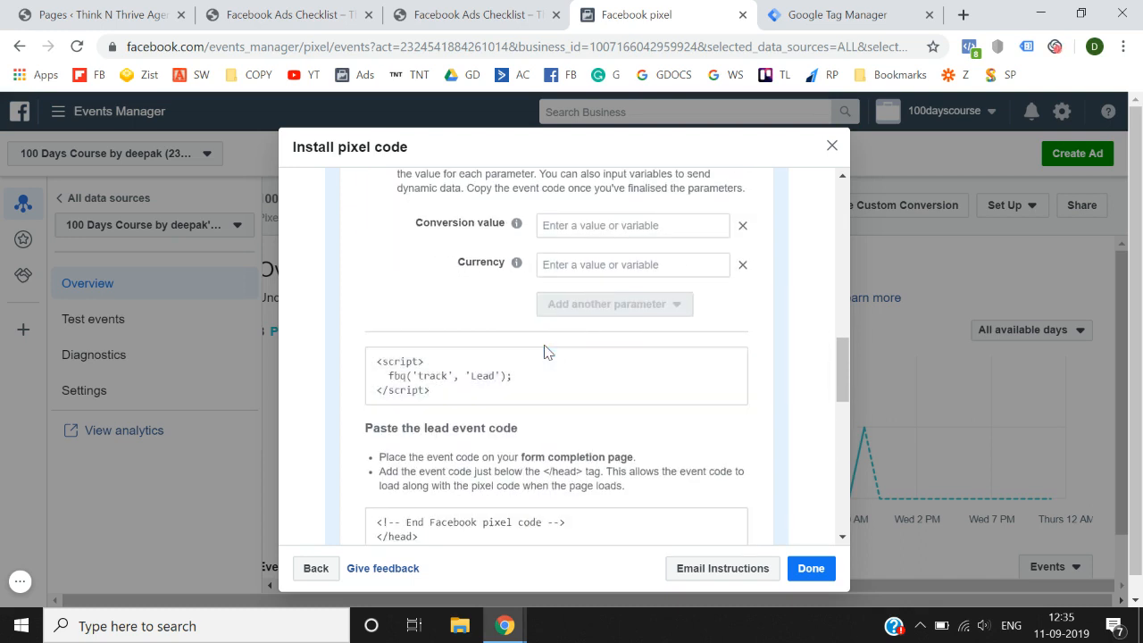
# Set the Lead event's conversion value to 100 and its currency to inr.
pyautogui.click(599, 224)
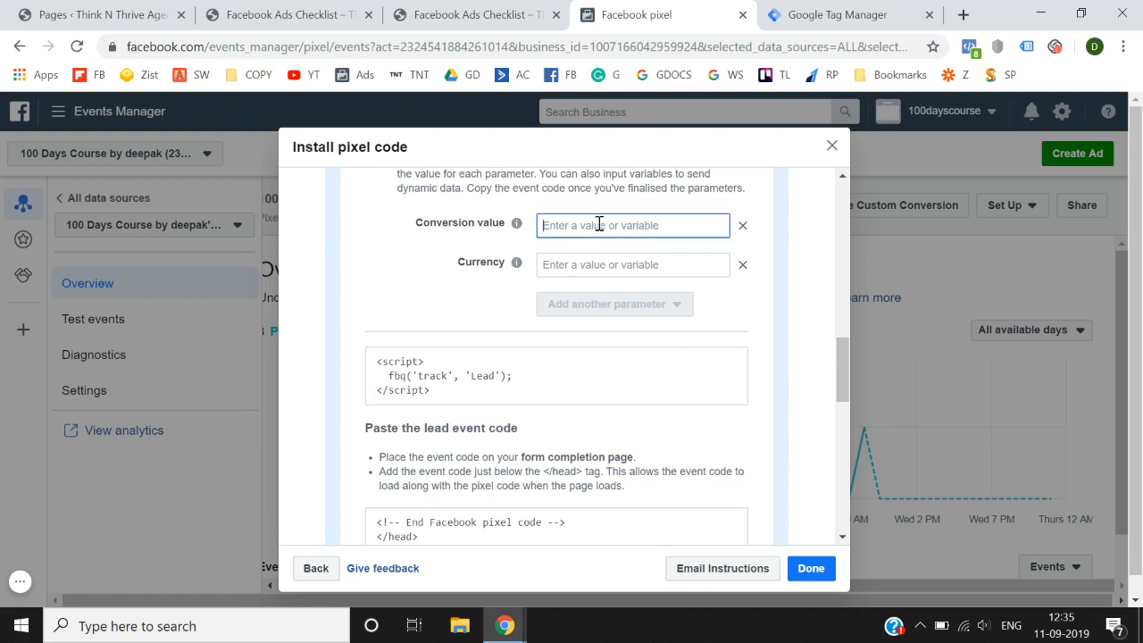
pyautogui.write('100')
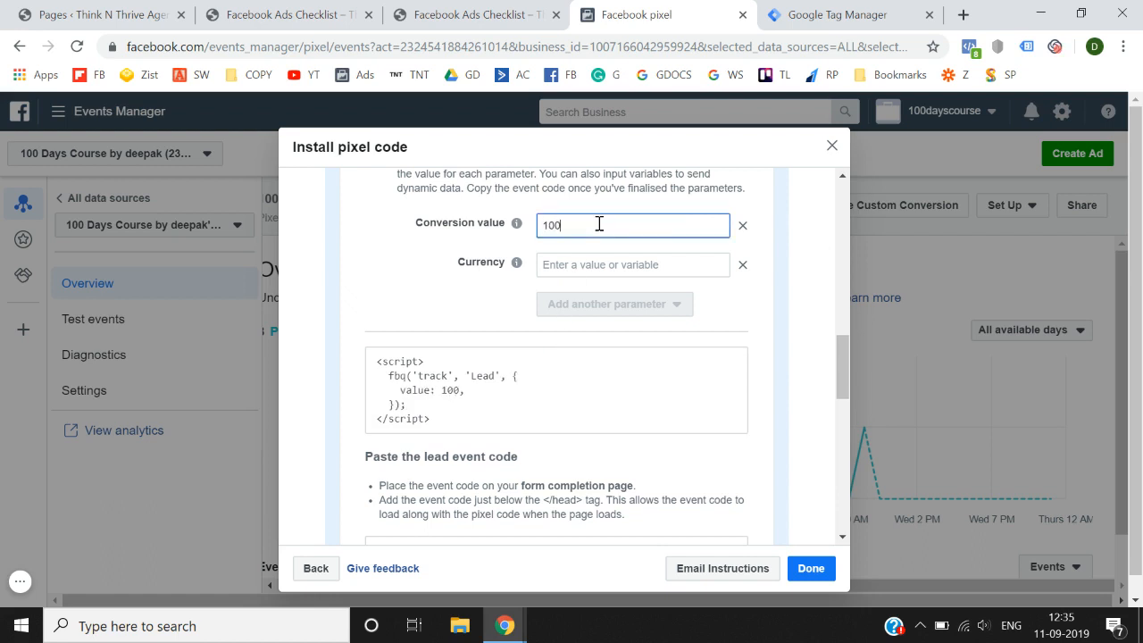
pyautogui.click(401, 331)
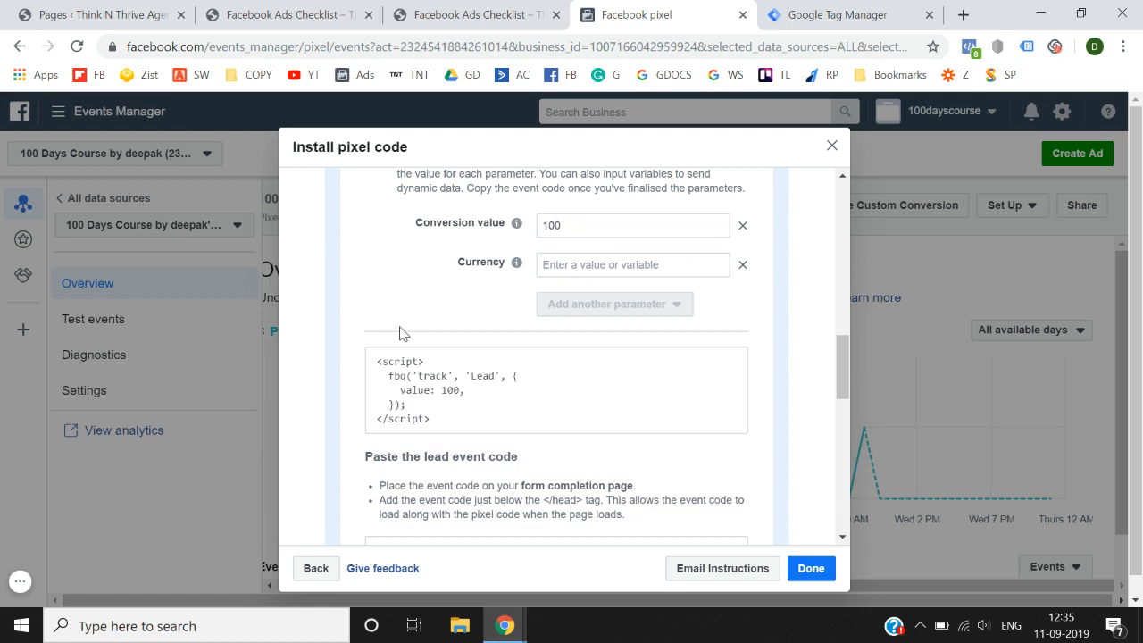
pyautogui.click(569, 265)
pyautogui.write('inr')
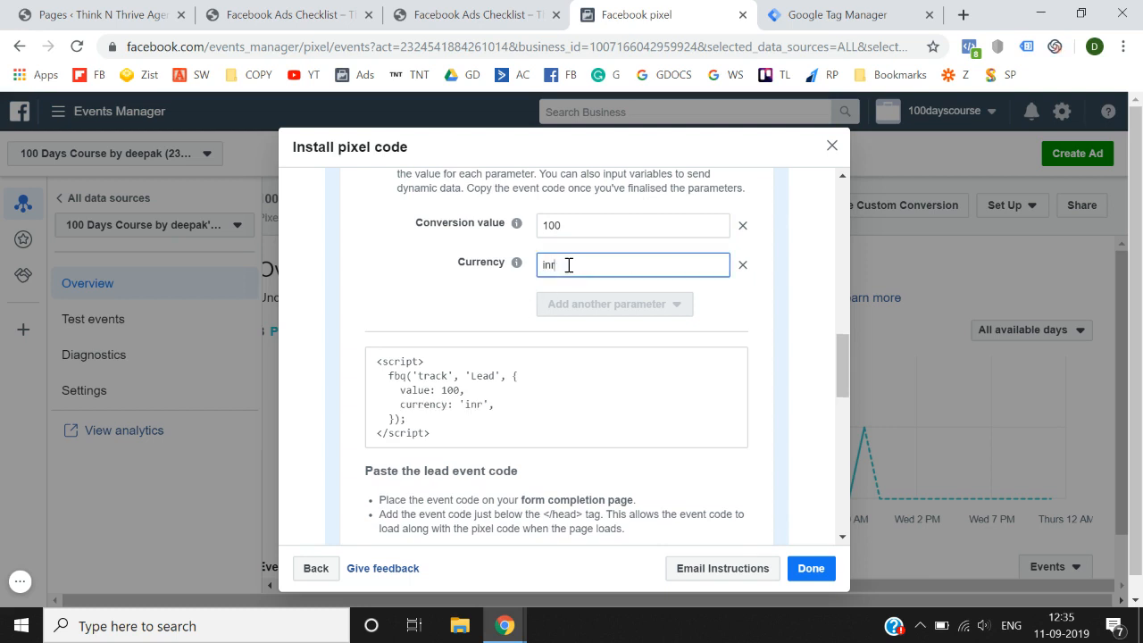
pyautogui.click(448, 331)
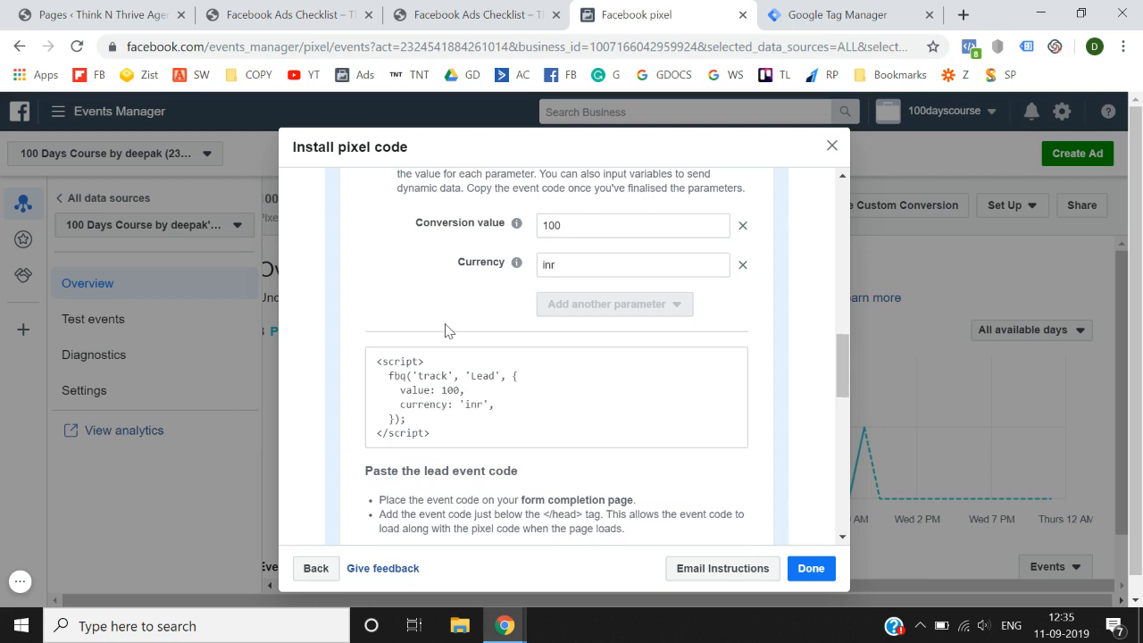
# Remove the conversion value and currency parameters from the Lead event and copy its event code to the clipboard.
pyautogui.click(744, 228)
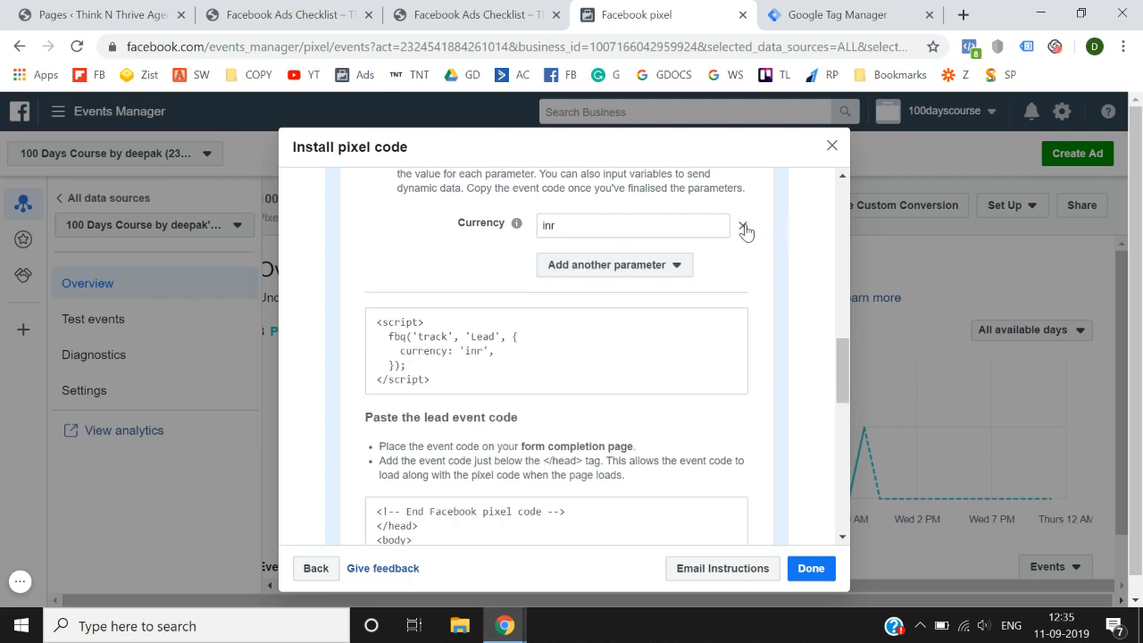
pyautogui.click(743, 227)
pyautogui.scroll(1, 452, 301)
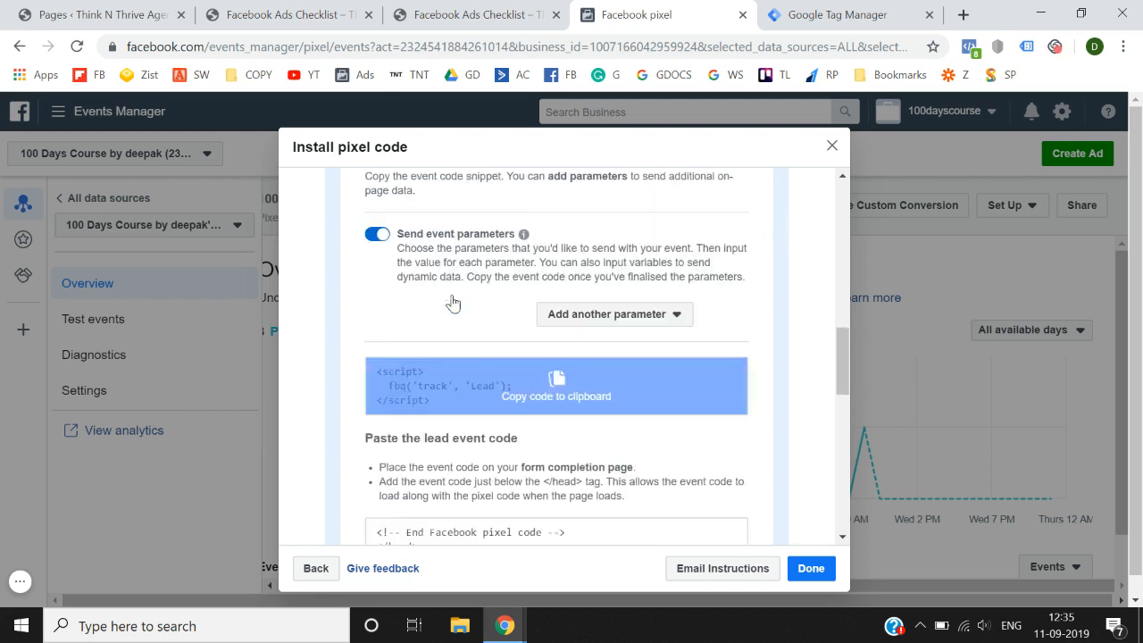
pyautogui.click(550, 402)
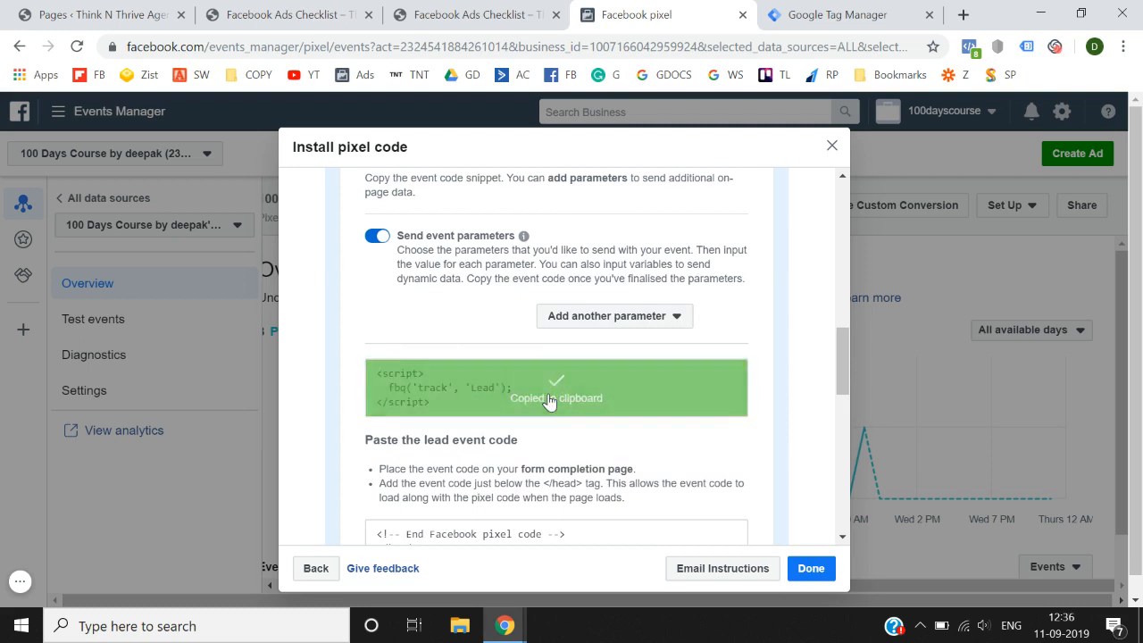
# Compare the checklist landing page with its thank-you page to review where the Lead event should fire.
pyautogui.click(356, 8)
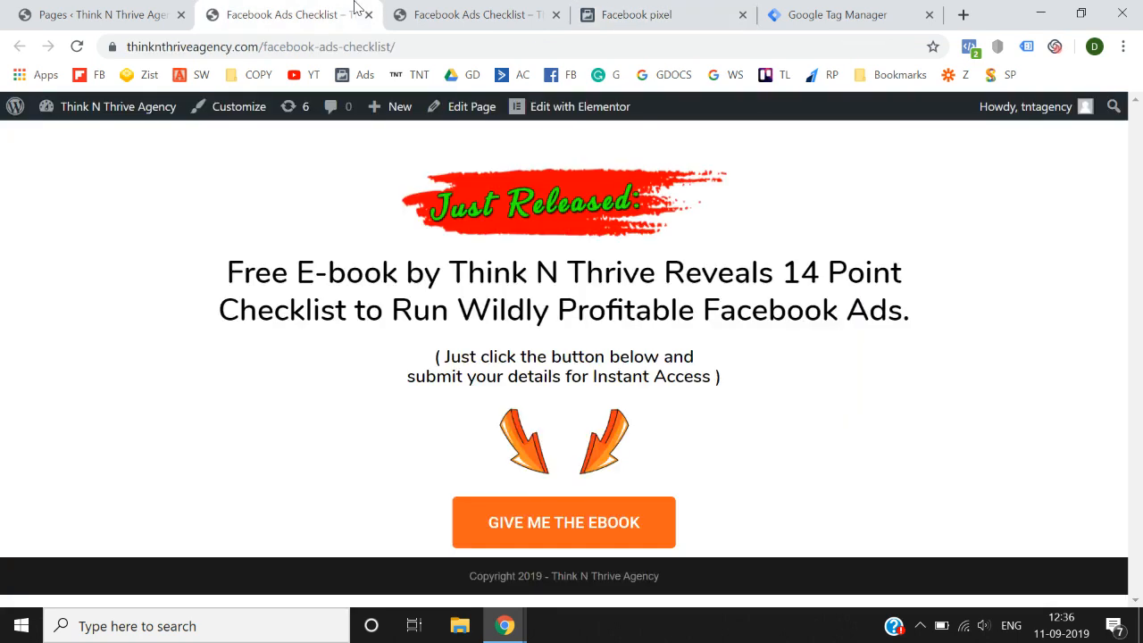
pyautogui.click(460, 12)
pyautogui.click(373, 6)
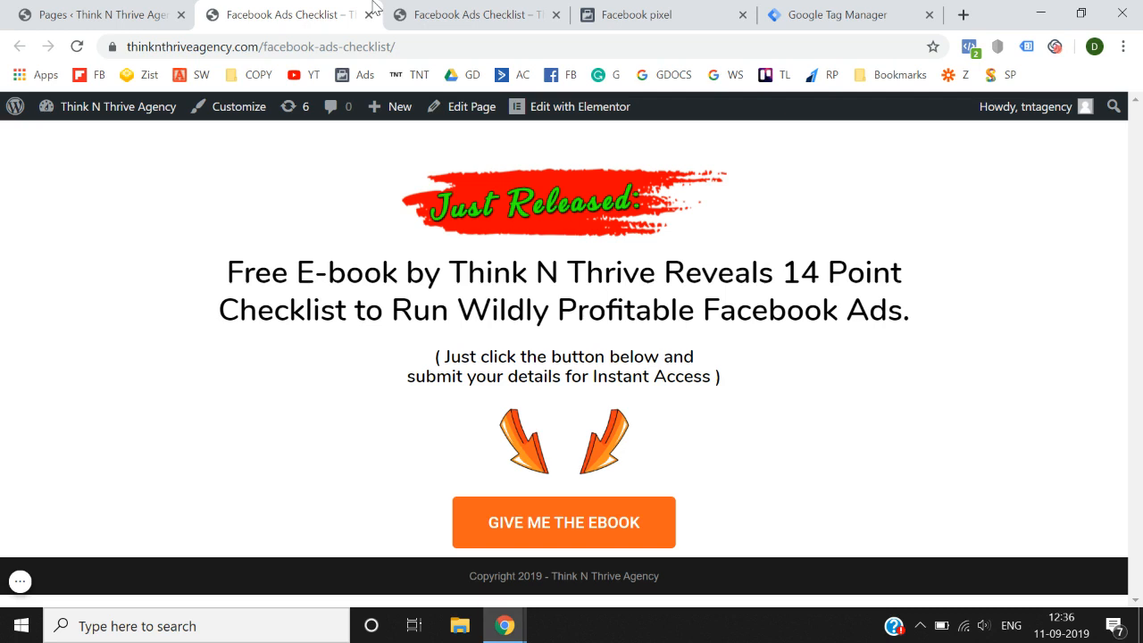
pyautogui.click(778, 11)
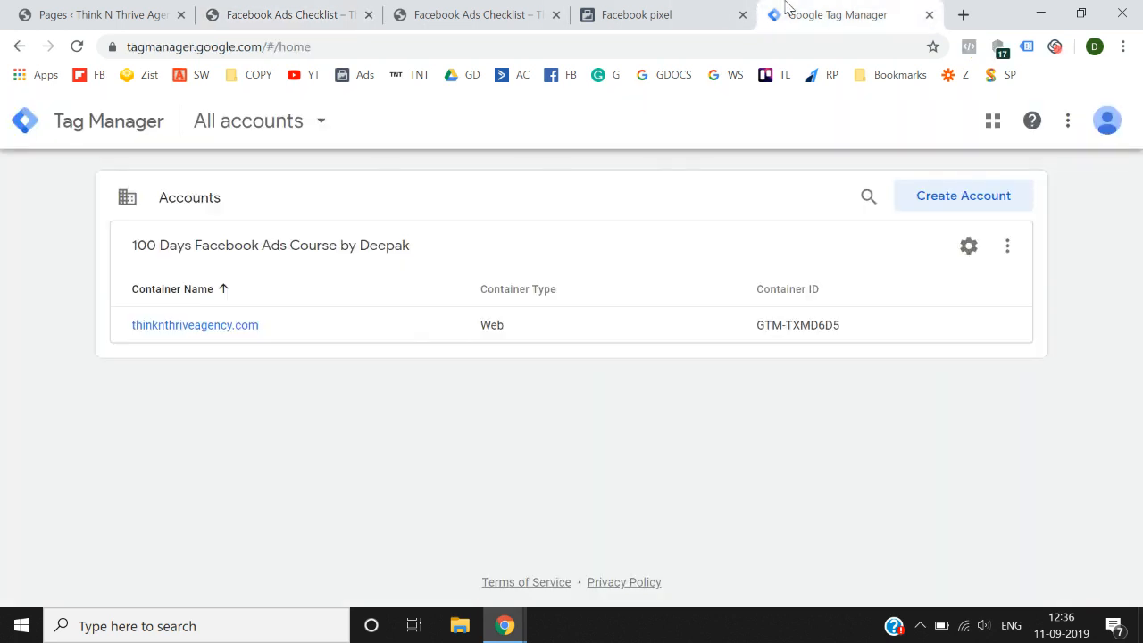
pyautogui.click(628, 9)
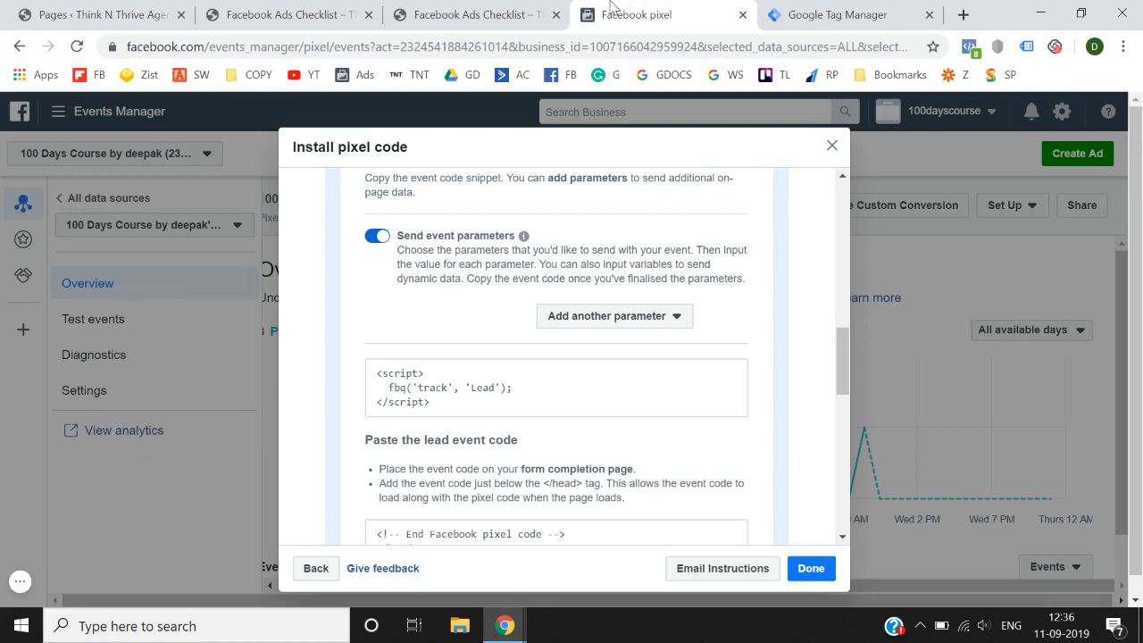
pyautogui.click(290, 9)
pyautogui.click(449, 11)
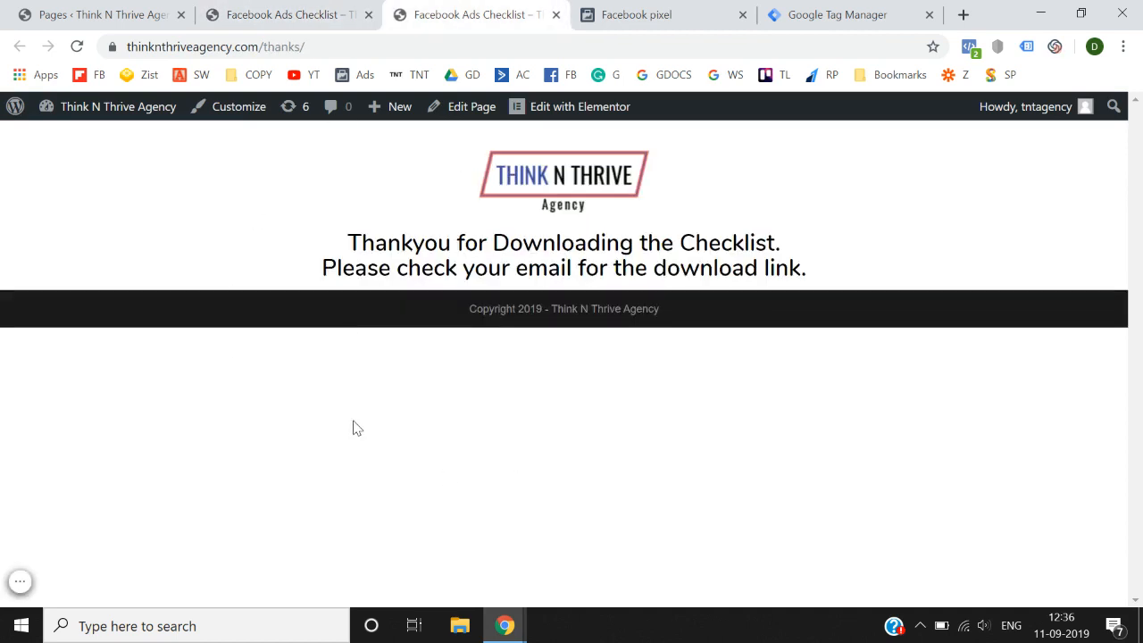
pyautogui.click(295, 12)
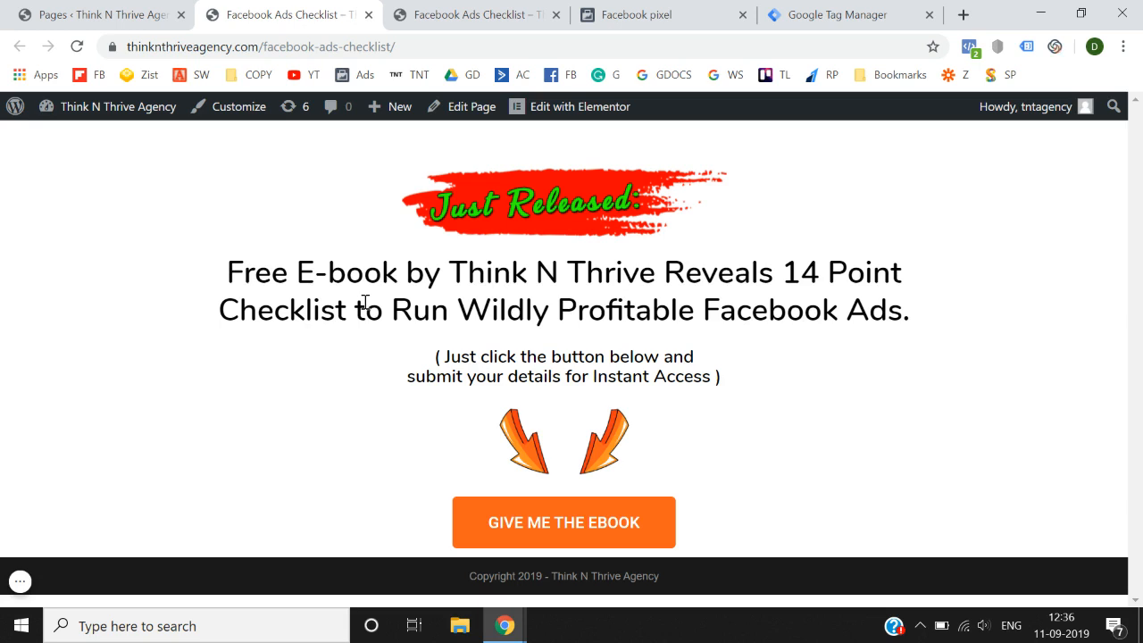
pyautogui.click(473, 11)
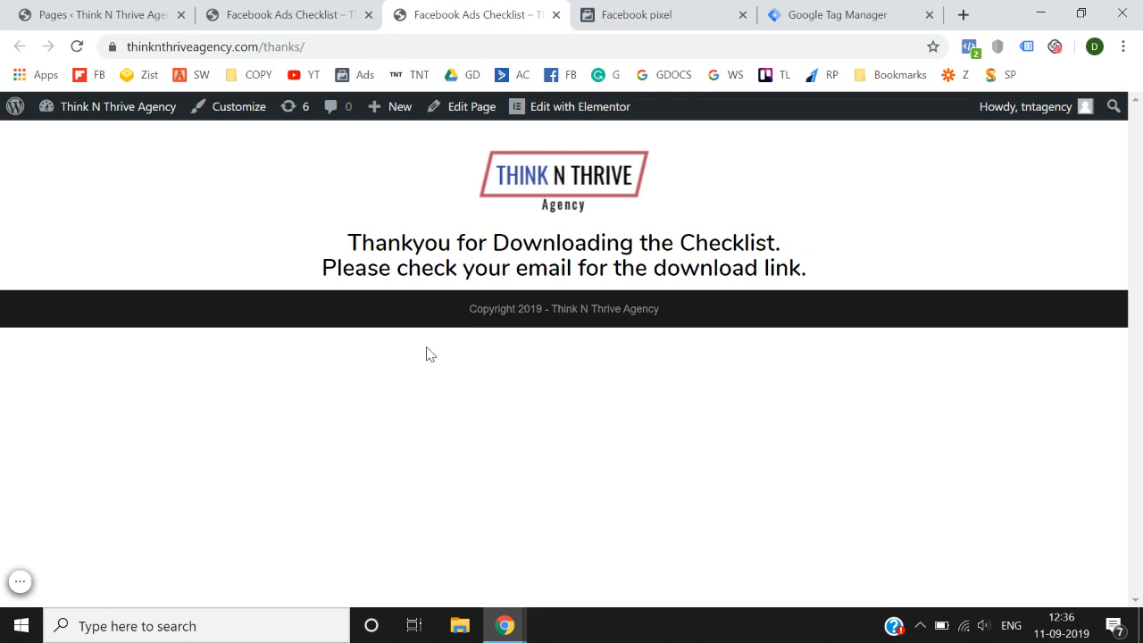
pyautogui.click(360, 11)
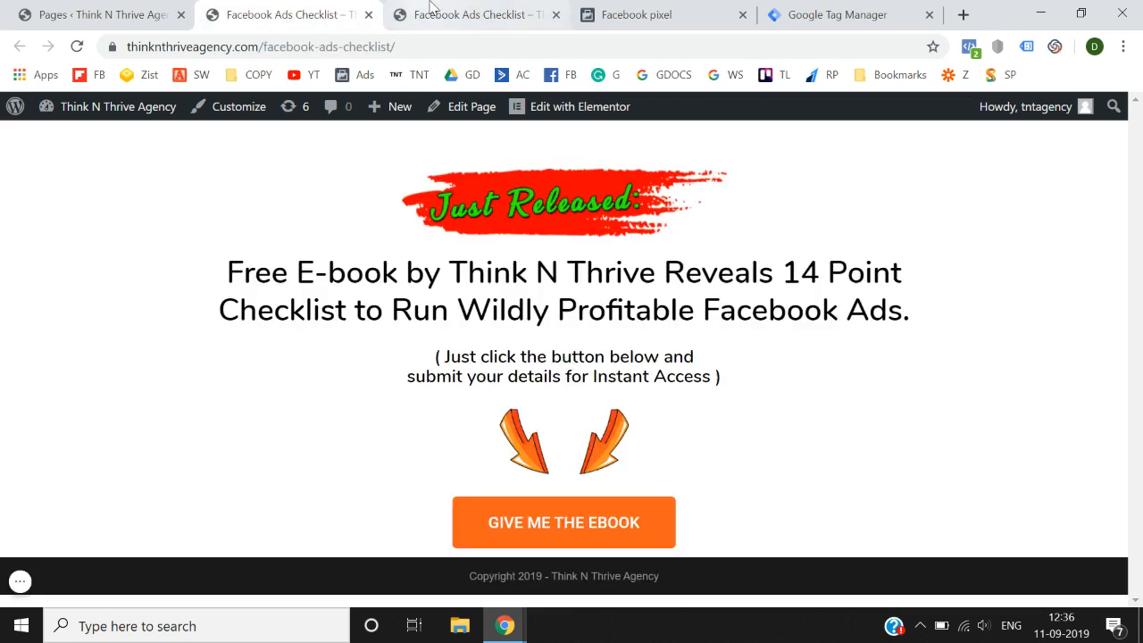
pyautogui.click(473, 14)
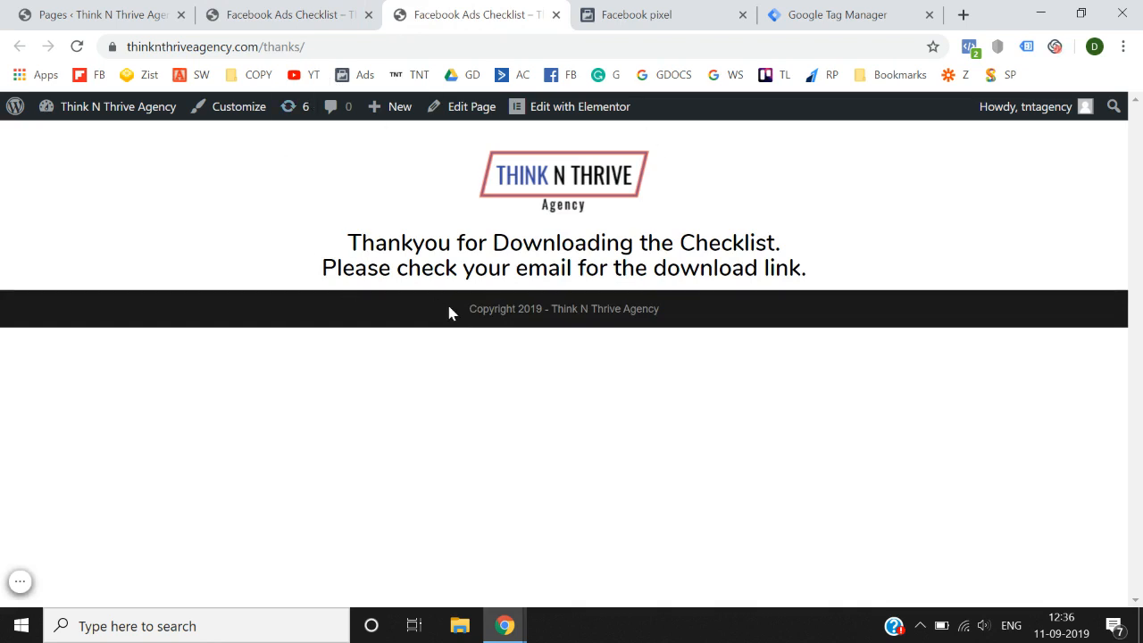
# Switch to Google Tag Manager, open the thinknthriveagency.com container and start a new tag.
pyautogui.click(785, 15)
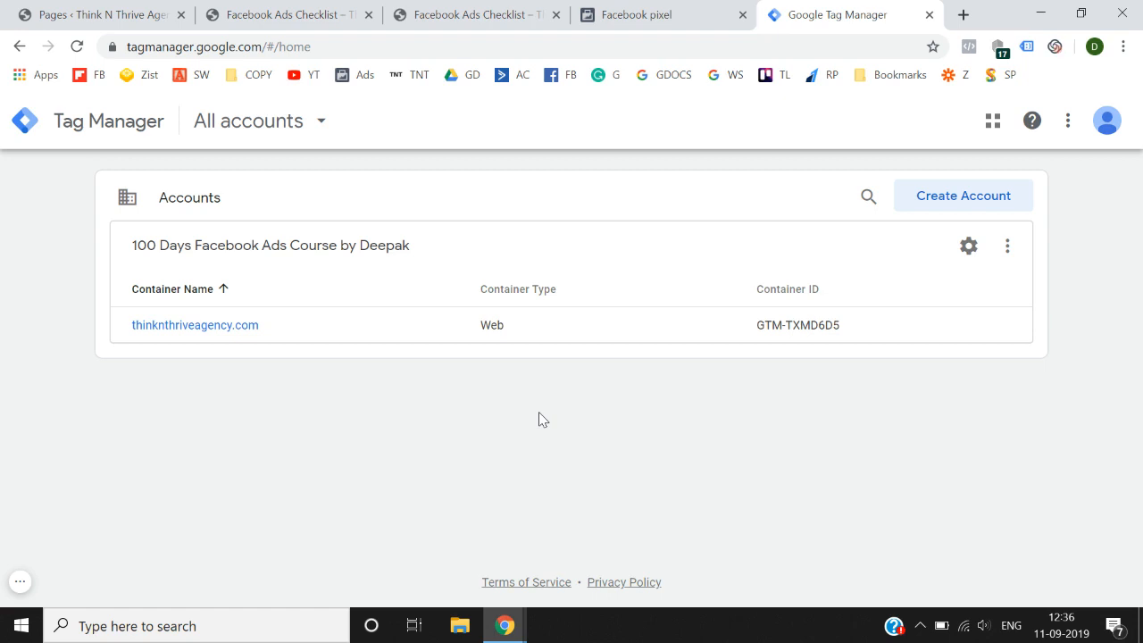
pyautogui.click(195, 337)
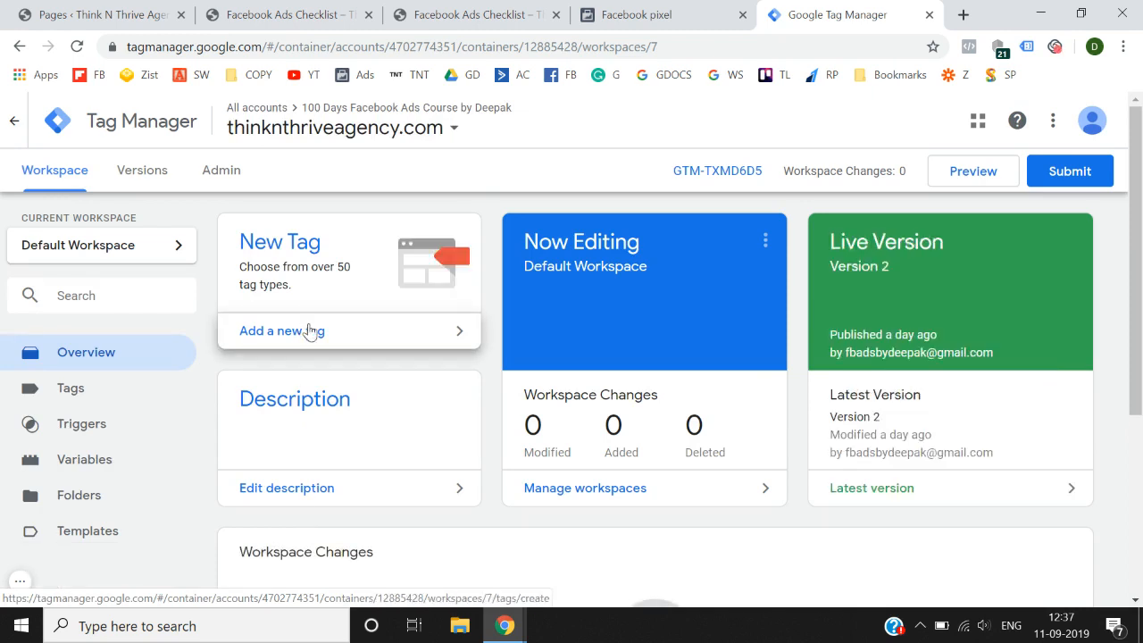
pyautogui.click(309, 332)
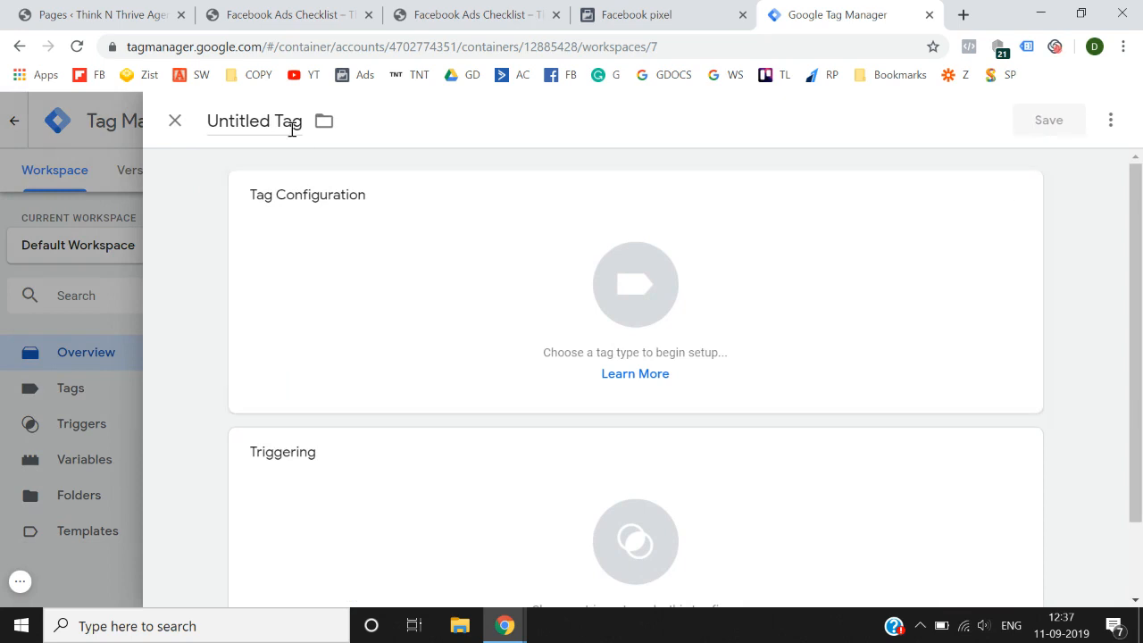
# Name the new tag Facebook Pixel - Lead.
pyautogui.click(290, 124)
pyautogui.write('Face')
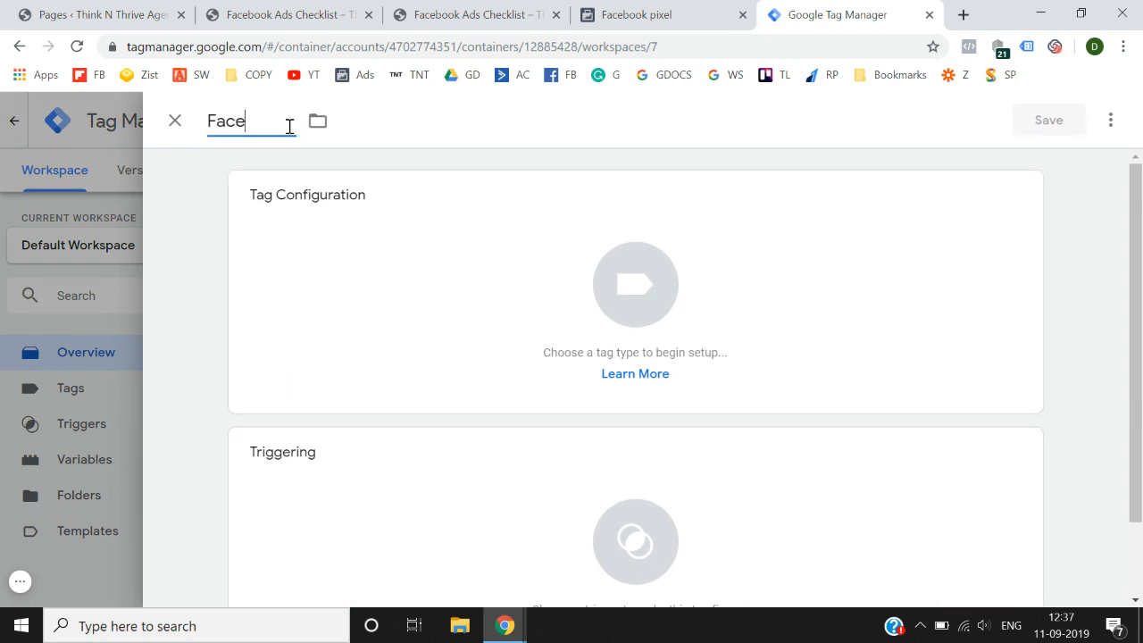
pyautogui.write('book Pixel - LEad')
pyautogui.press('BackSpace')
pyautogui.press('BackSpace')
pyautogui.press('BackSpace')
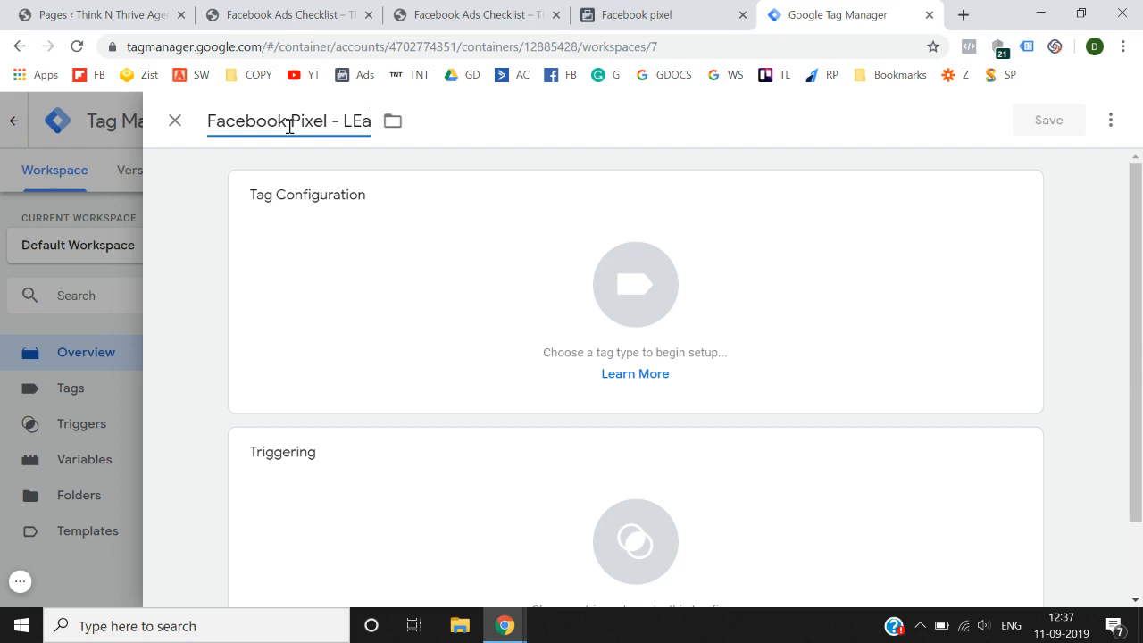
pyautogui.write('ead')
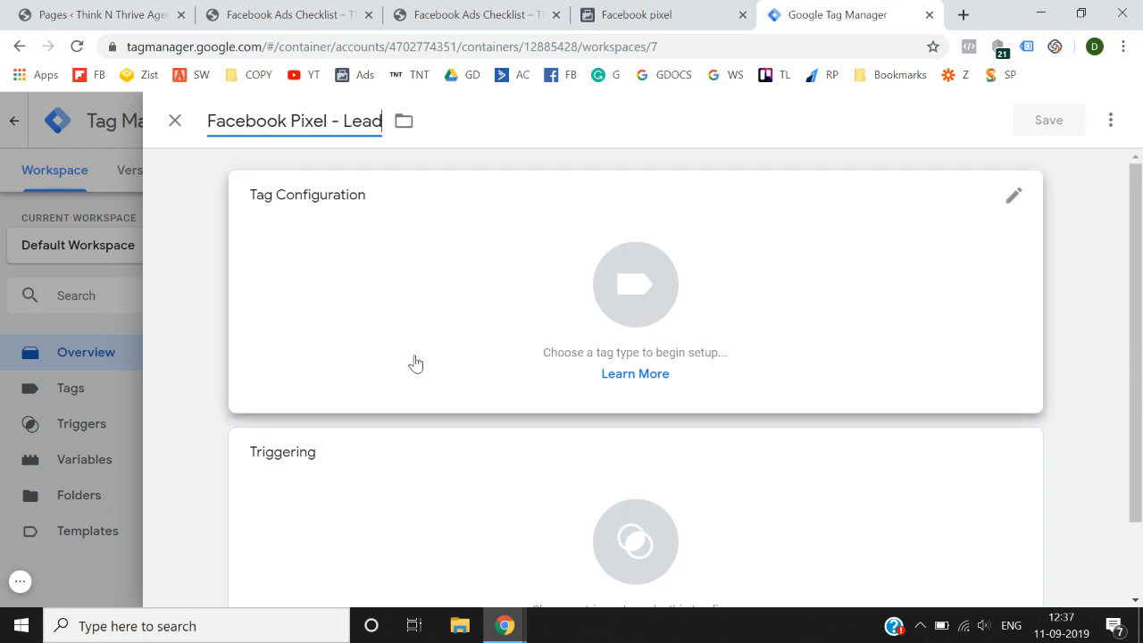
# Make the tag a Custom HTML tag and paste in the Lead event code <script> fbq('track', 'Lead'); </script>.
pyautogui.click(583, 288)
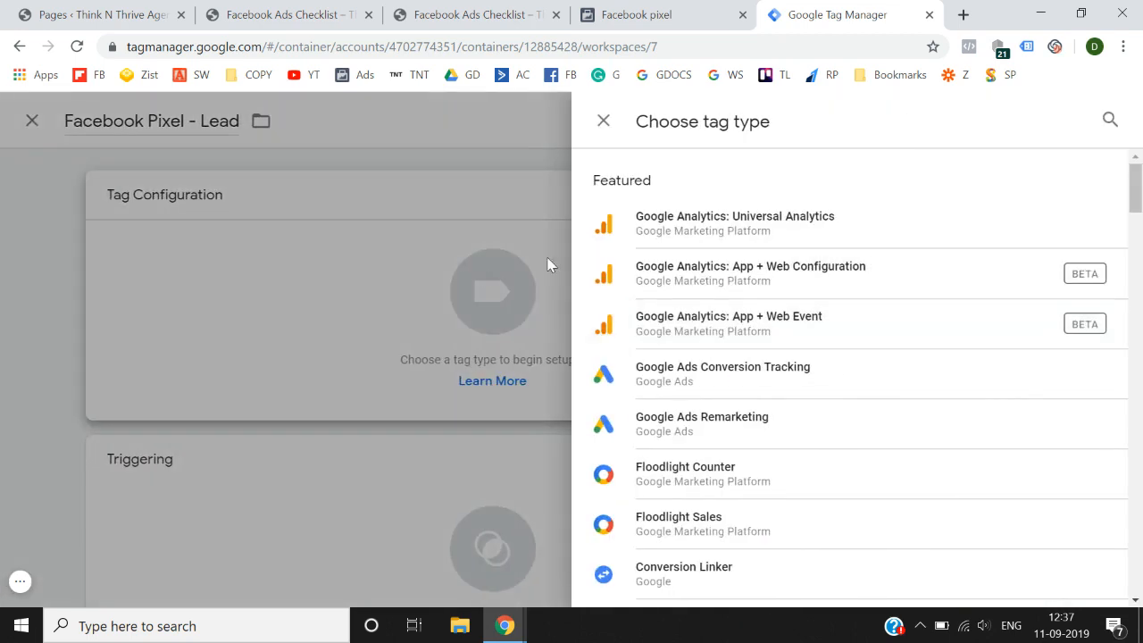
pyautogui.click(1109, 119)
pyautogui.write('cus')
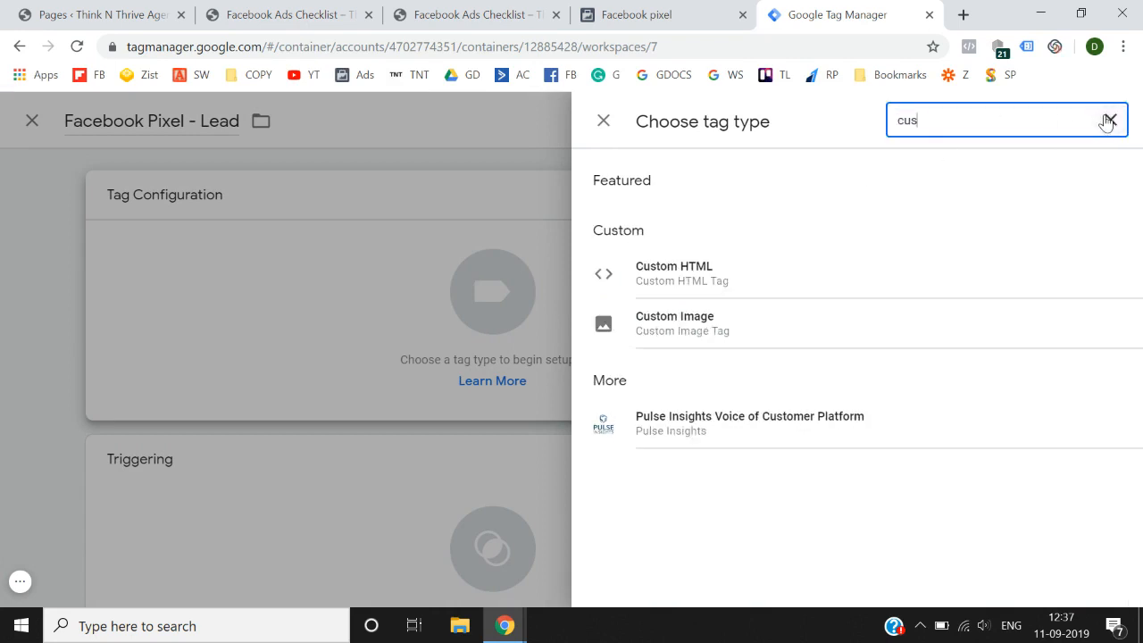
pyautogui.click(880, 275)
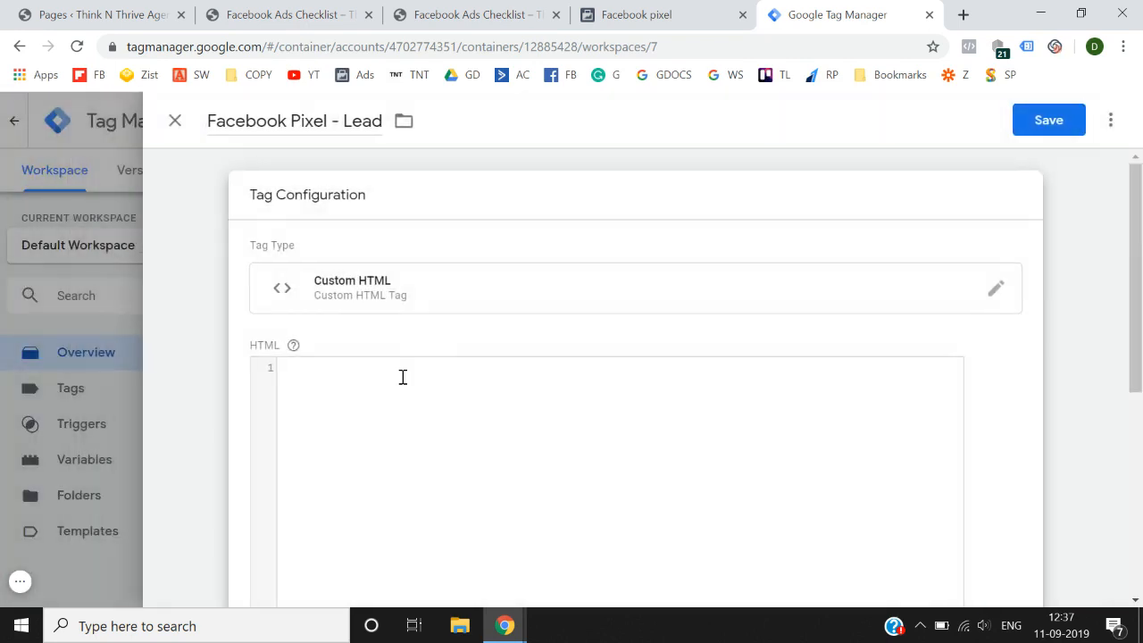
pyautogui.scroll(-2, 403, 377)
pyautogui.click(373, 294)
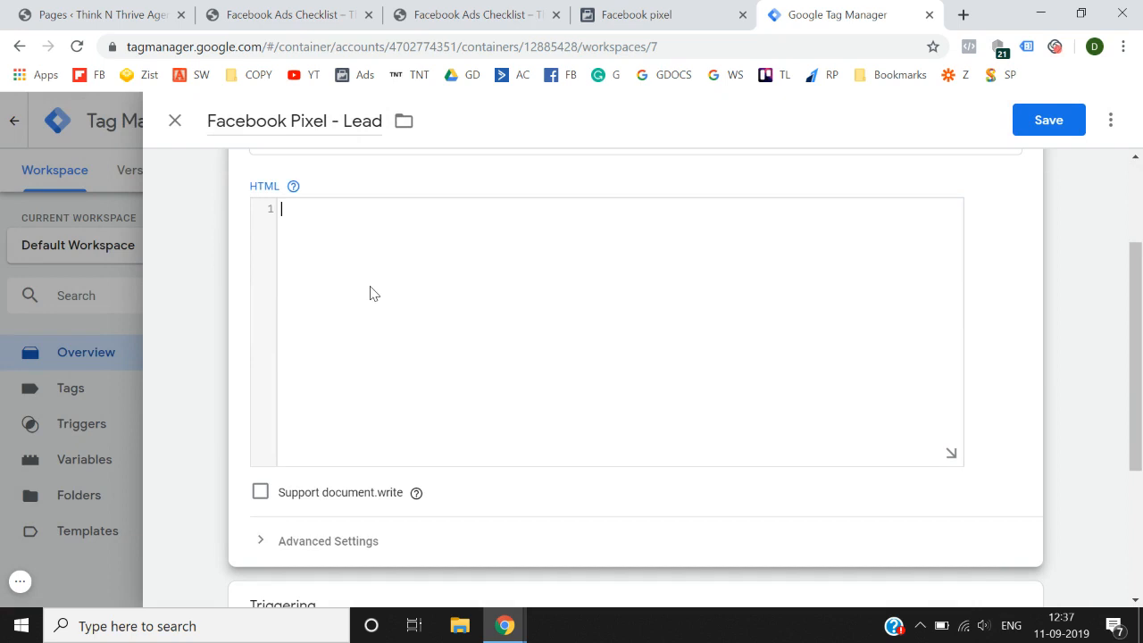
pyautogui.write("<script>   fbq('track', 'Lead'); </script>")
# Open the trigger selection for the tag and copy the thank-you page's URL from its browser tab.
pyautogui.scroll(-3, 373, 293)
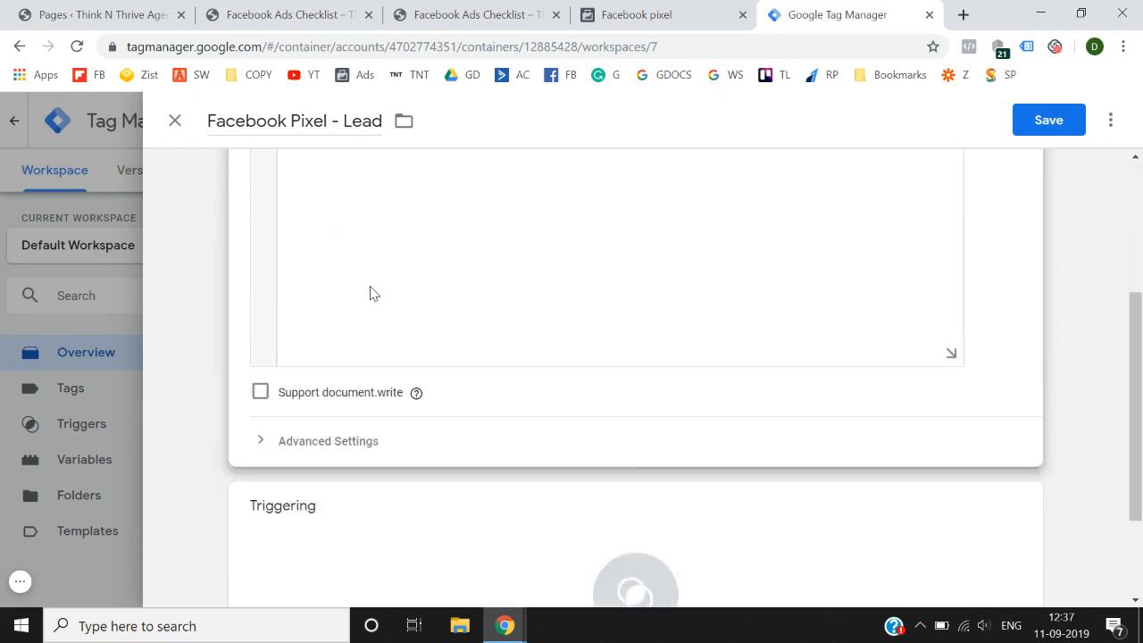
pyautogui.click(622, 439)
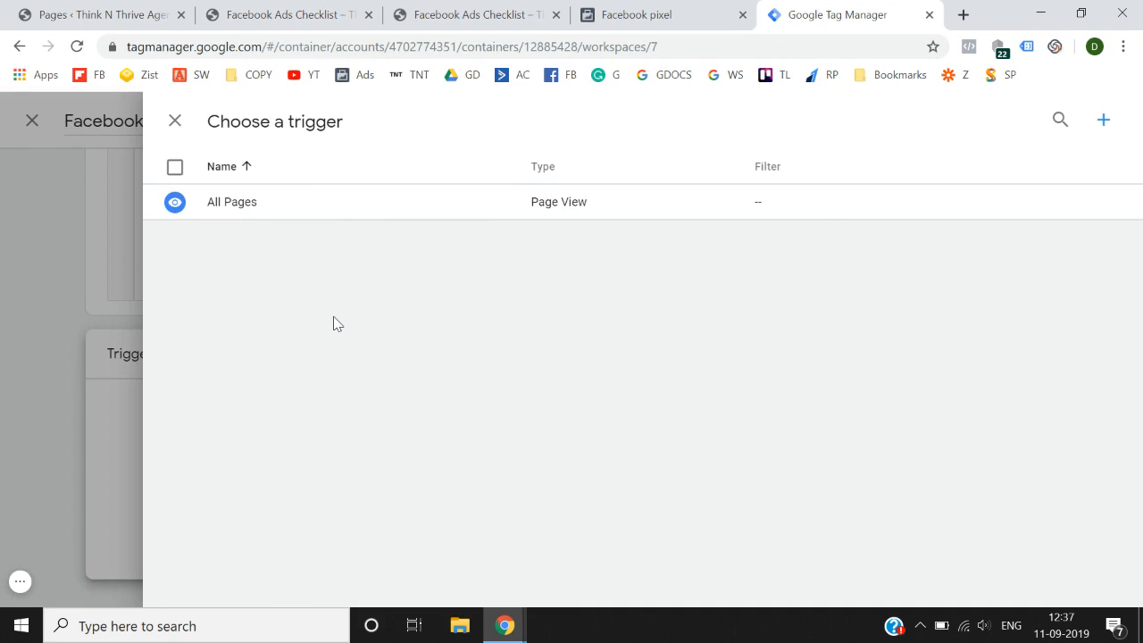
pyautogui.click(439, 13)
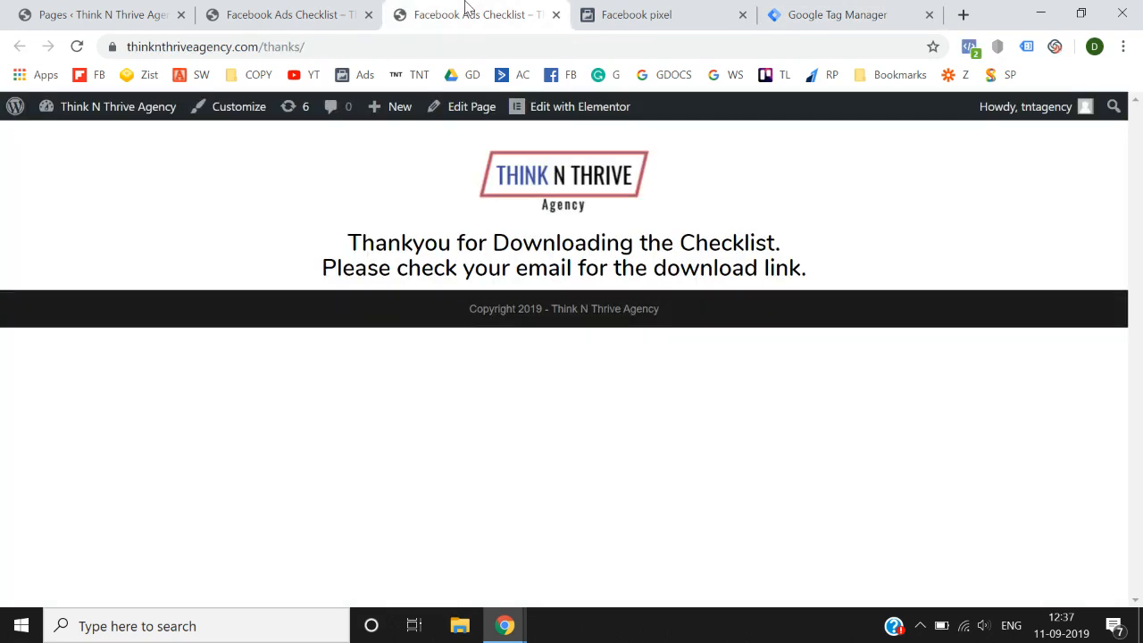
pyautogui.click(361, 47)
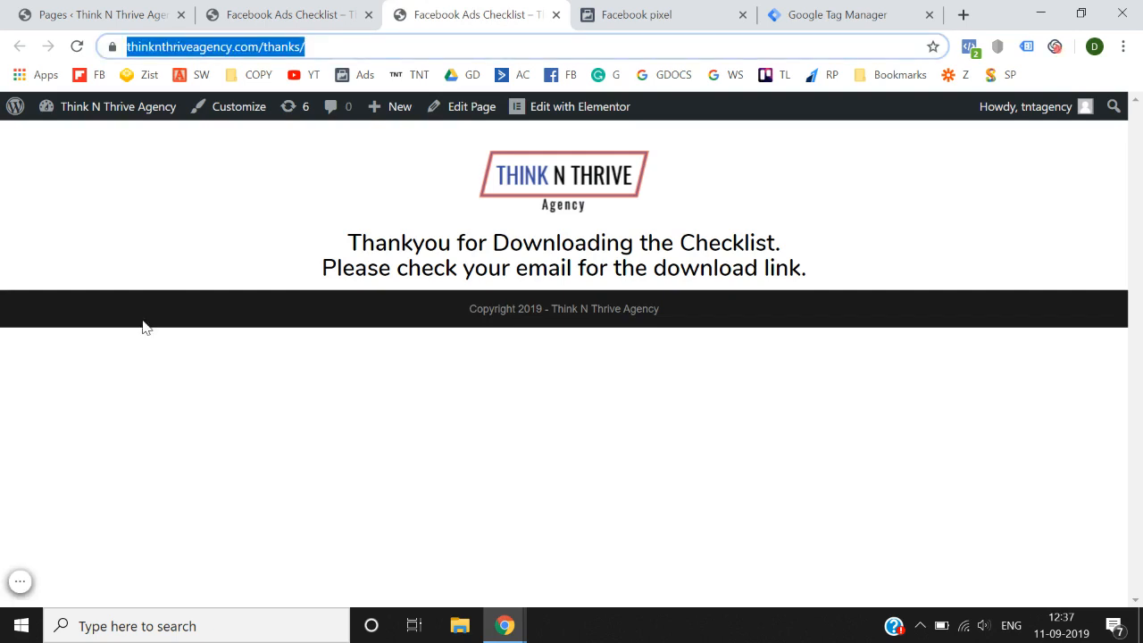
pyautogui.click(623, 10)
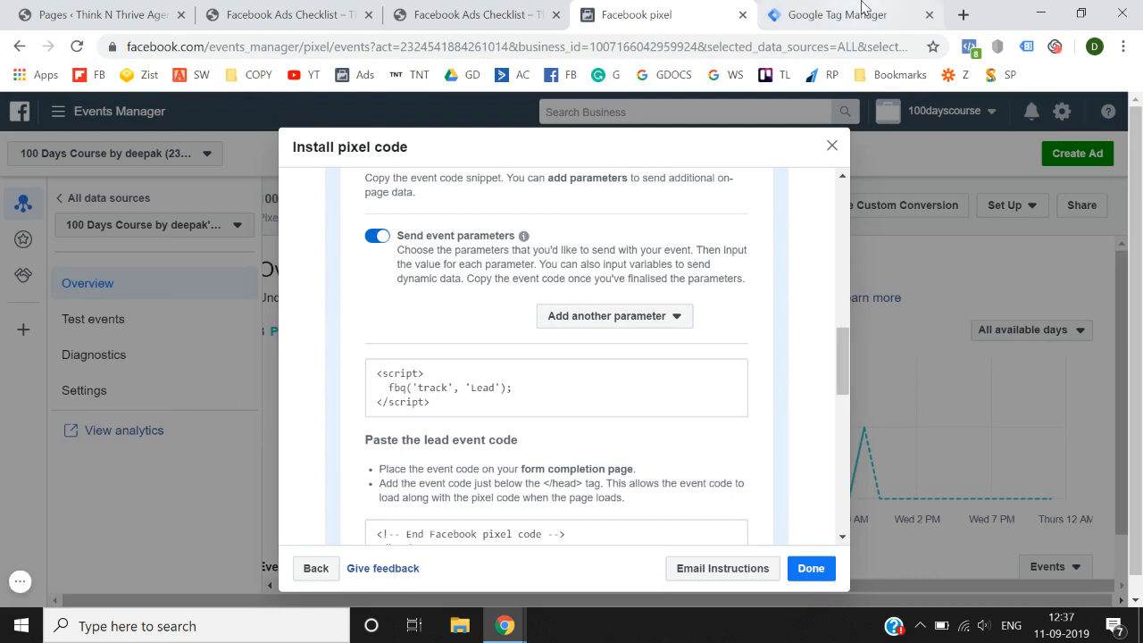
pyautogui.click(862, 9)
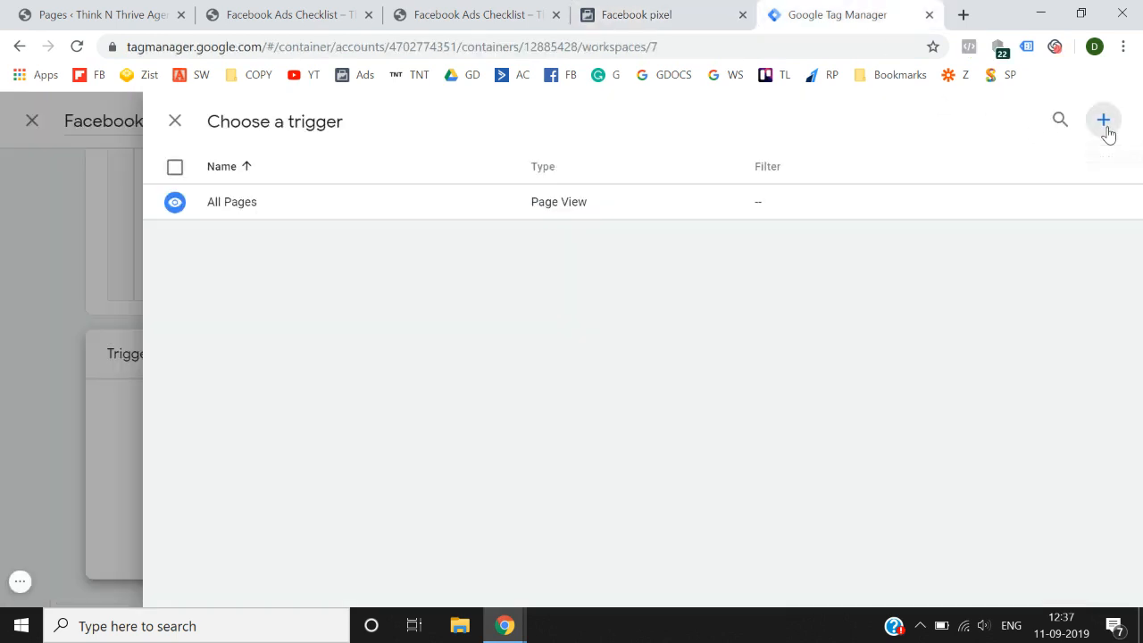
# Create a new Page View trigger named Lead - Thank You Page.
pyautogui.click(1107, 133)
pyautogui.click(310, 120)
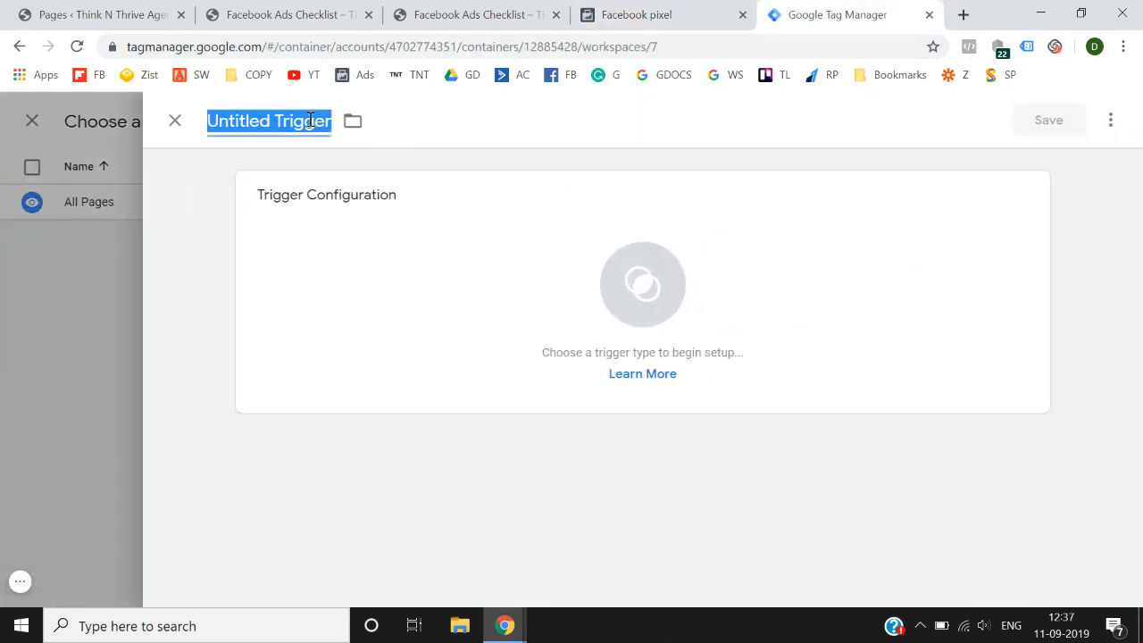
pyautogui.write('Lead')
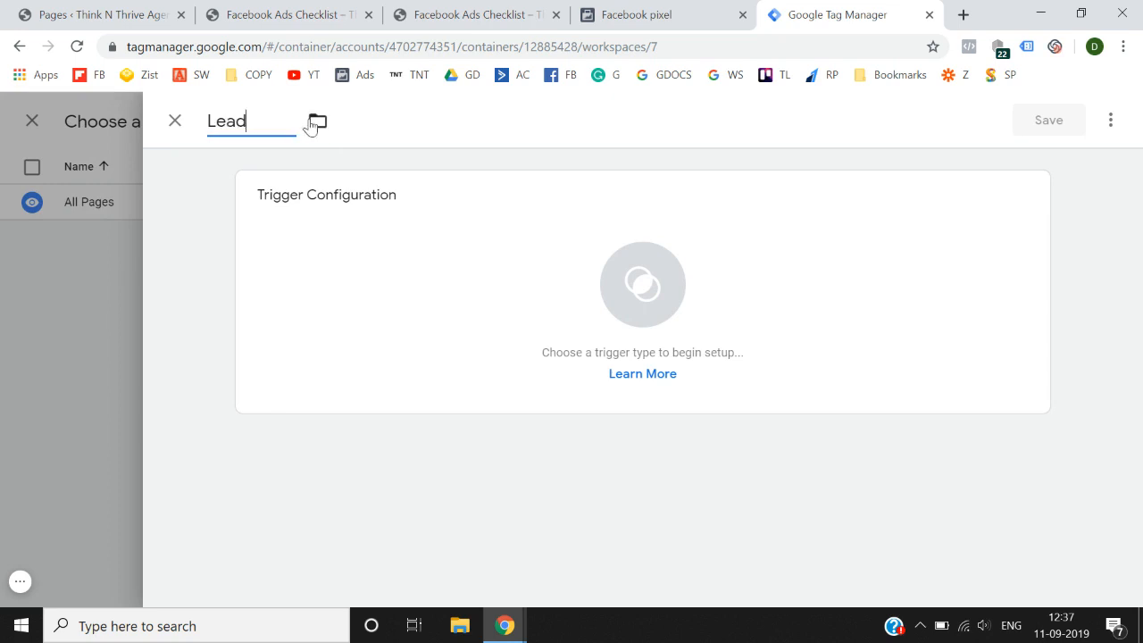
pyautogui.write(' - Thank You Page')
pyautogui.click(670, 313)
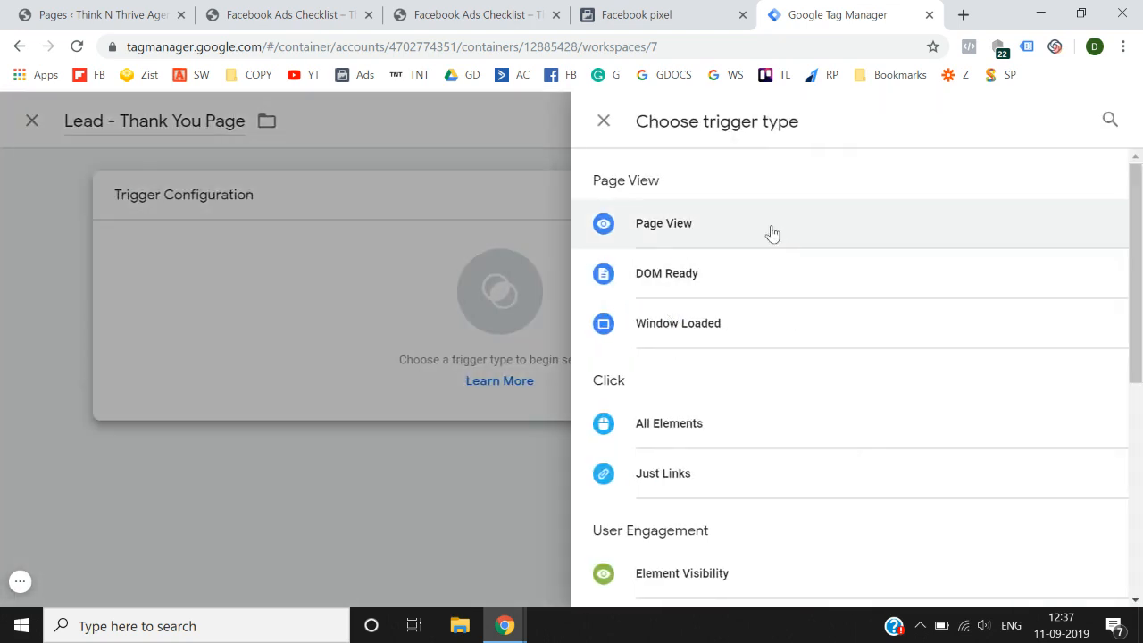
pyautogui.click(712, 243)
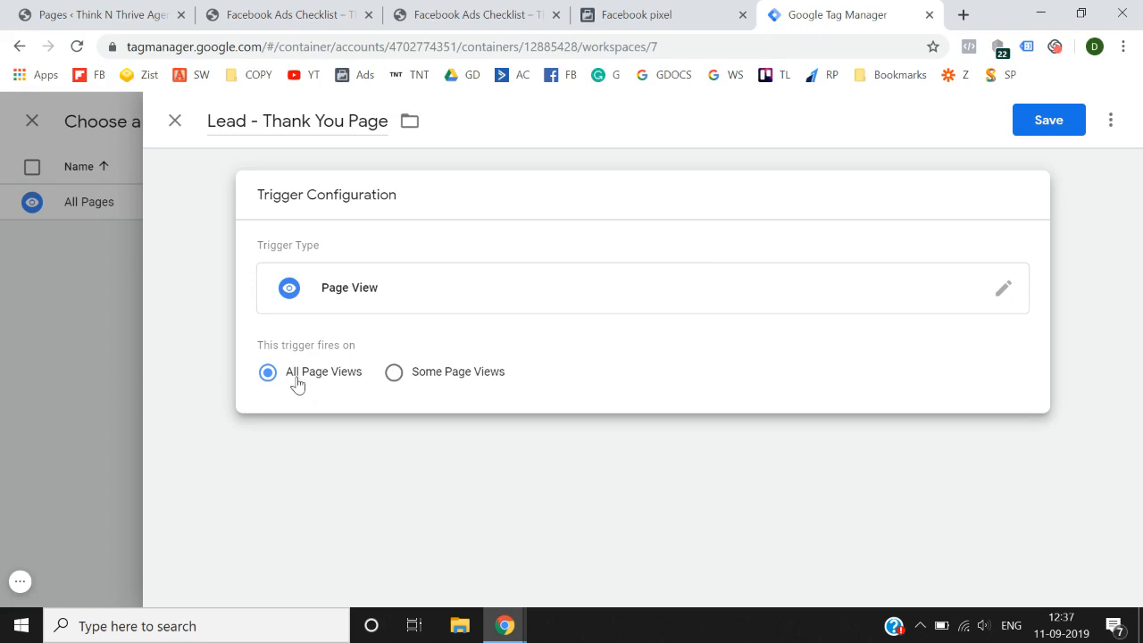
pyautogui.click(421, 381)
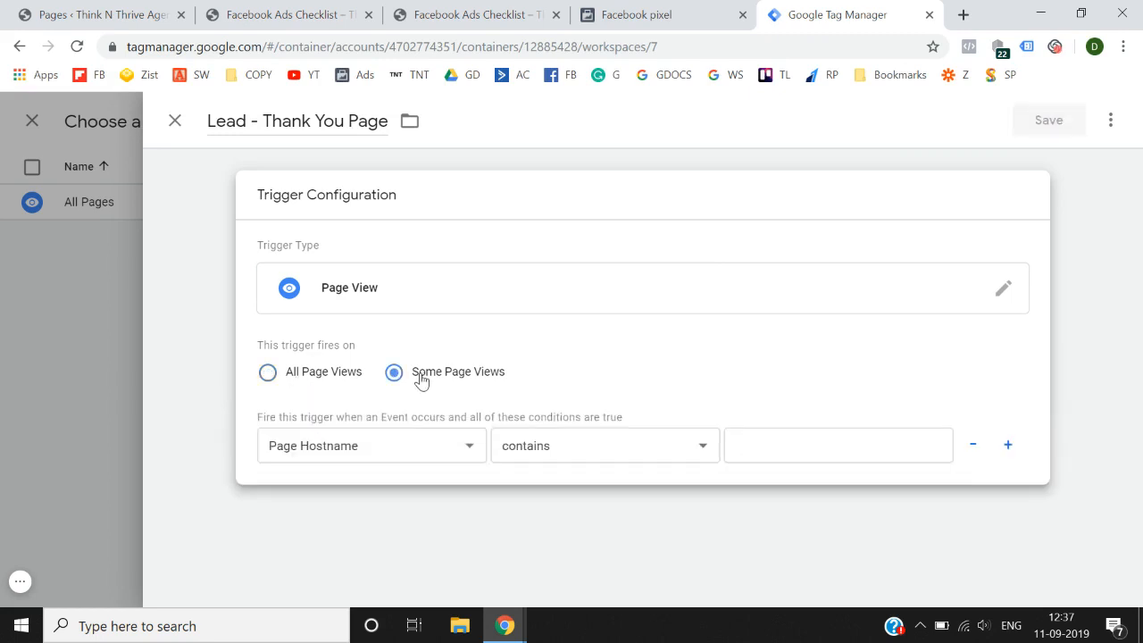
pyautogui.click(413, 455)
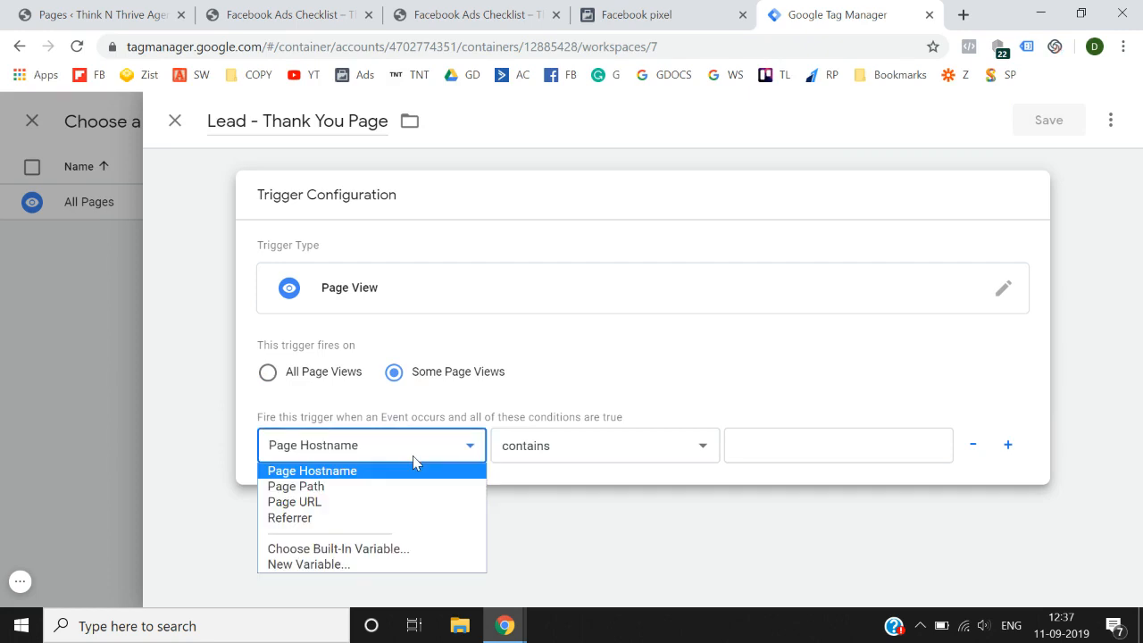
pyautogui.click(386, 502)
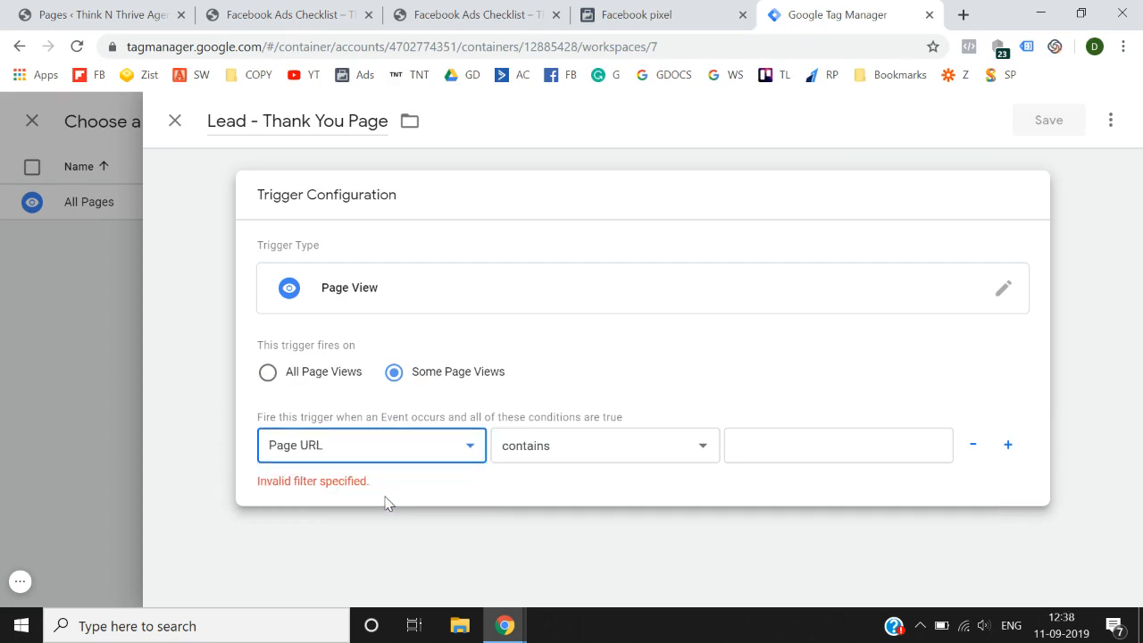
pyautogui.click(564, 459)
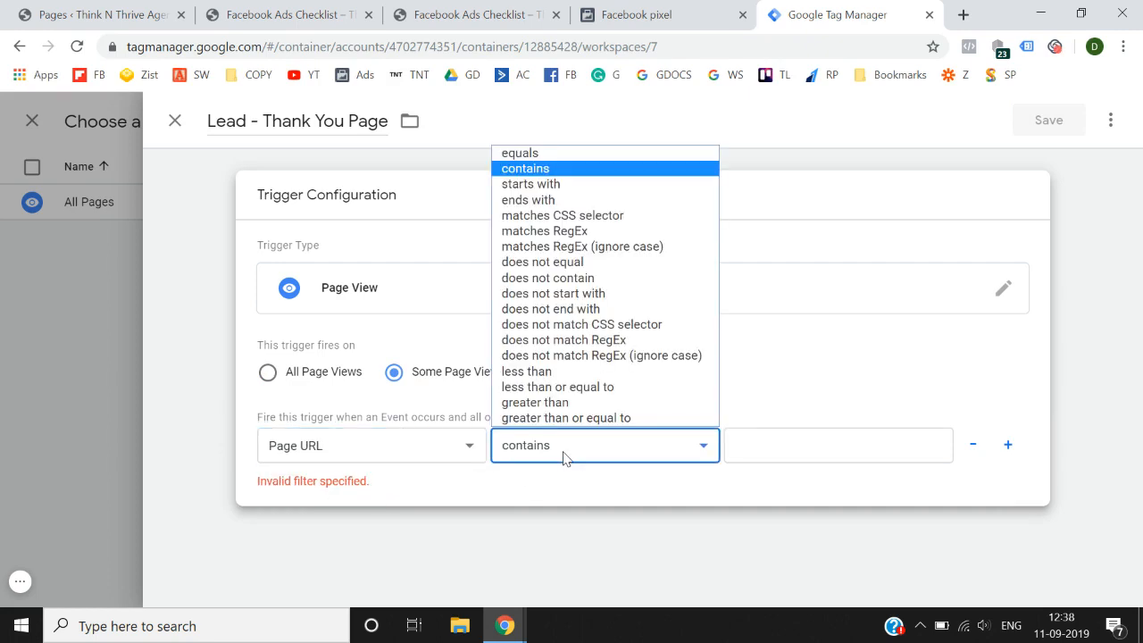
pyautogui.click(586, 152)
pyautogui.click(464, 14)
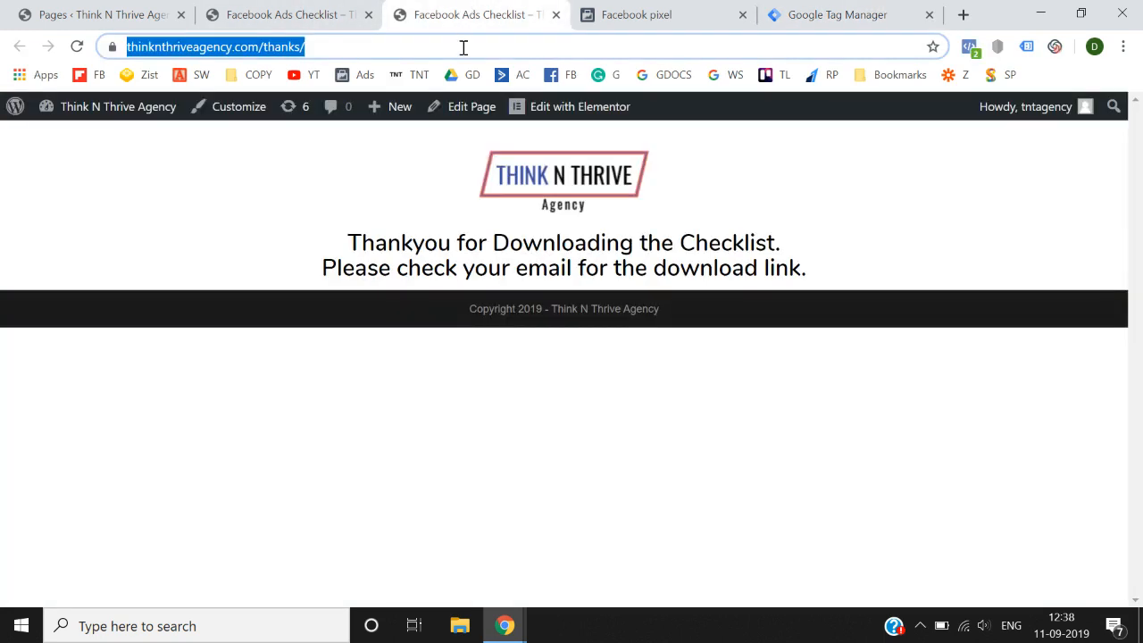
pyautogui.click(815, 11)
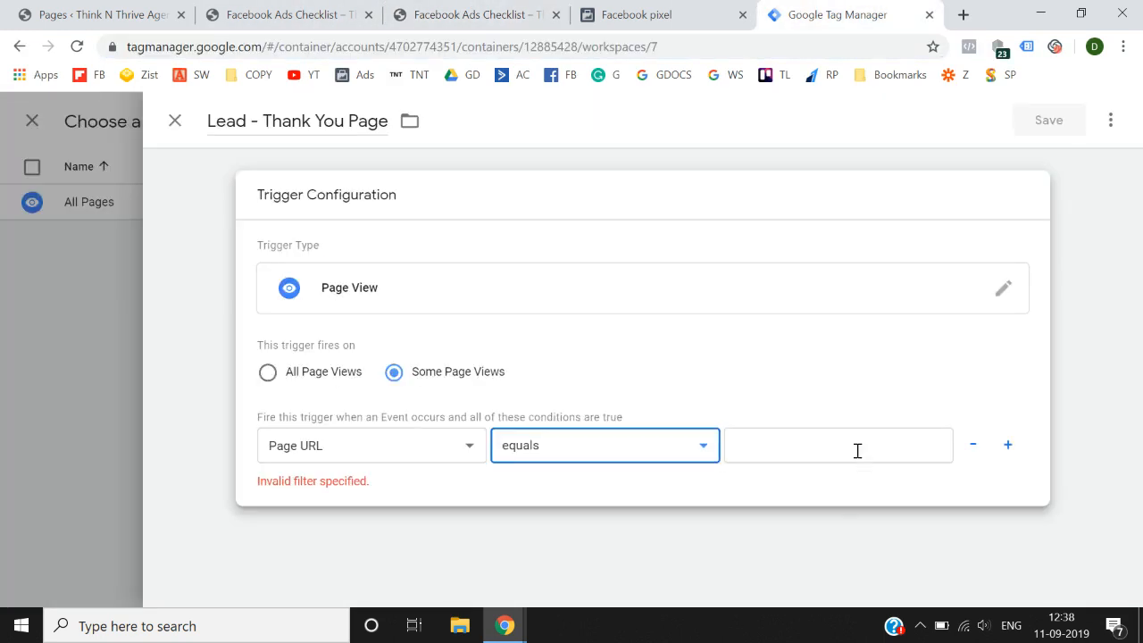
pyautogui.click(835, 448)
pyautogui.write('https://thinknthriveagency.com/thanks/')
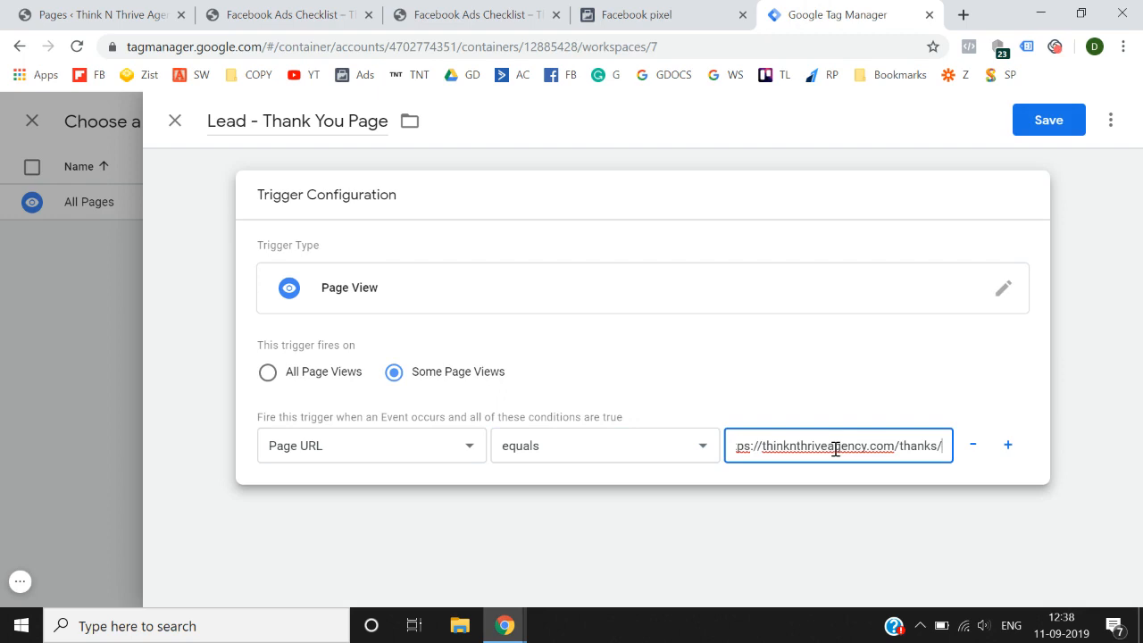
pyautogui.click(822, 382)
pyautogui.click(1062, 123)
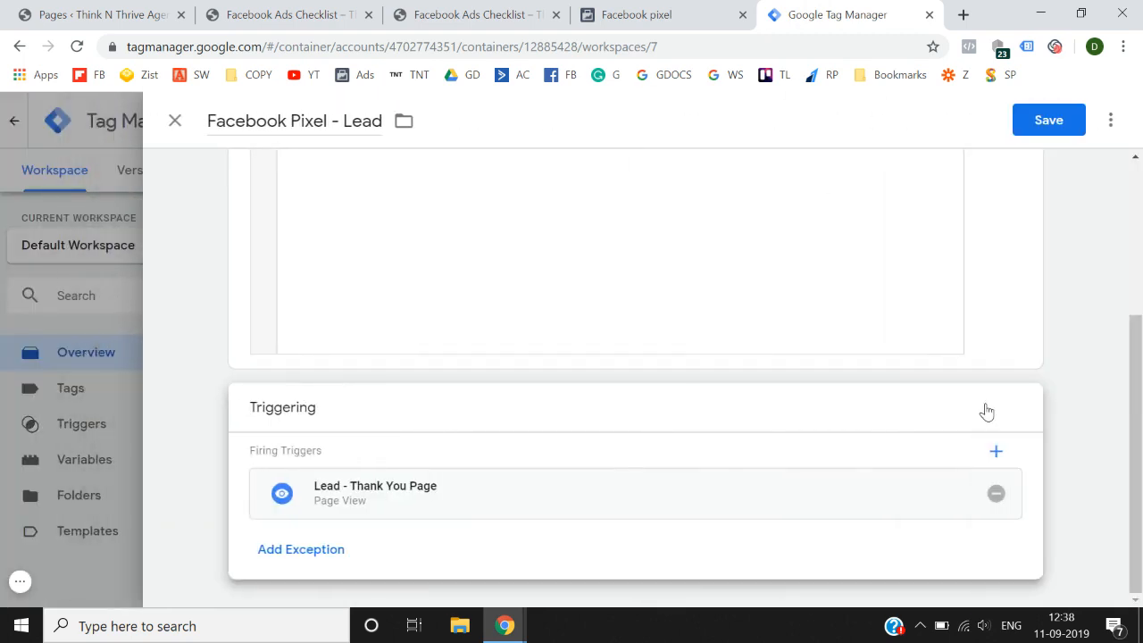
# Save the Lead tag and publish the workspace changes without a version name or description.
pyautogui.click(1061, 120)
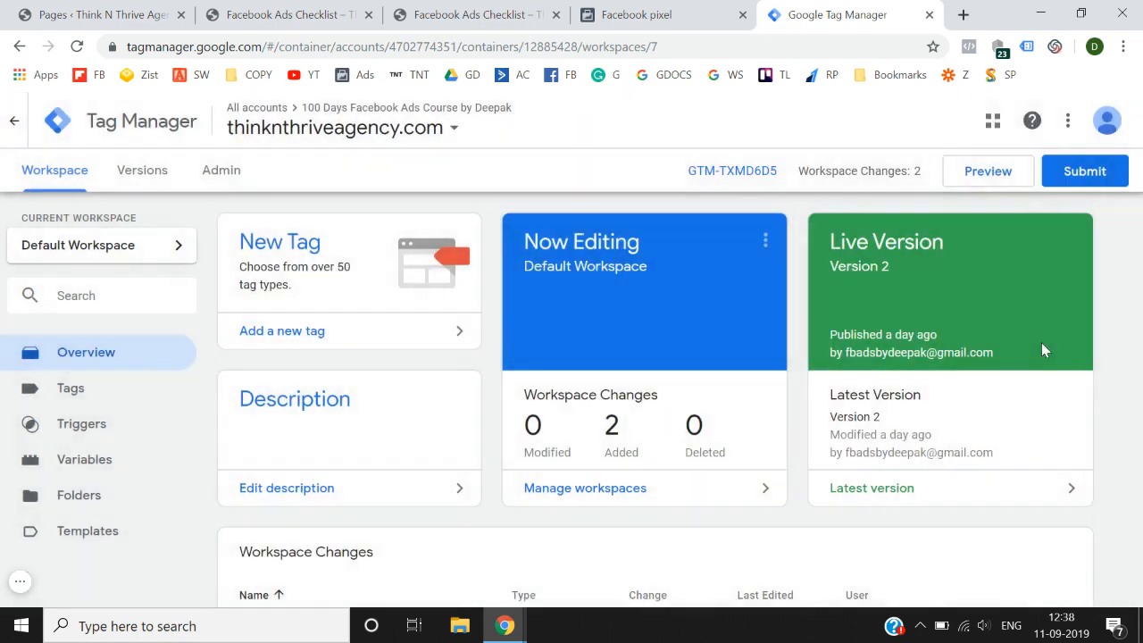
pyautogui.click(1078, 184)
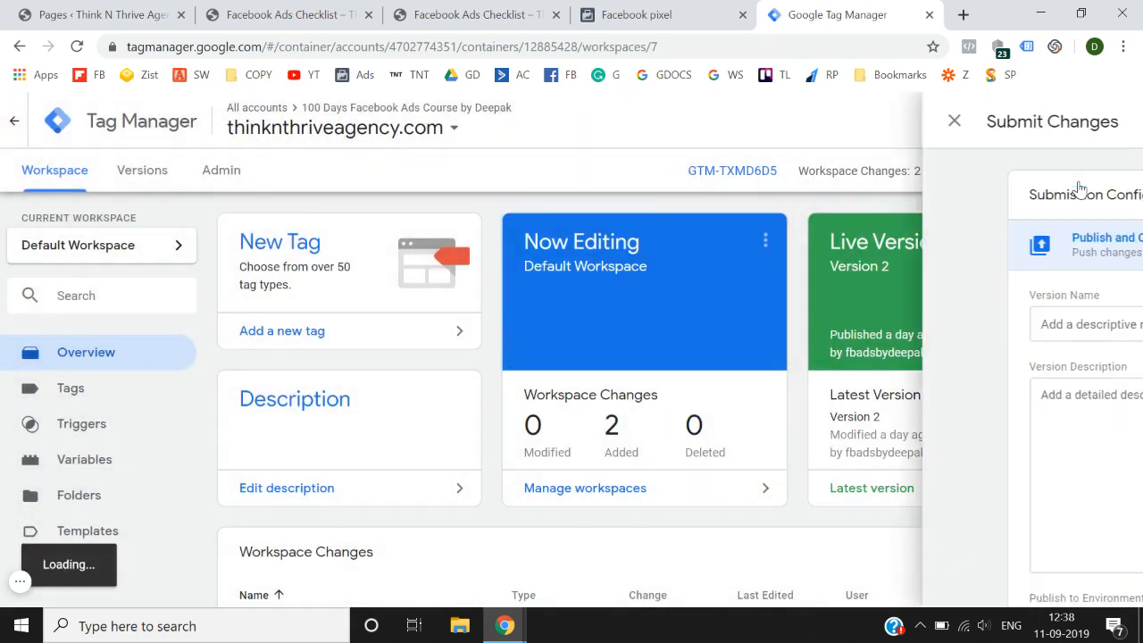
pyautogui.click(1091, 120)
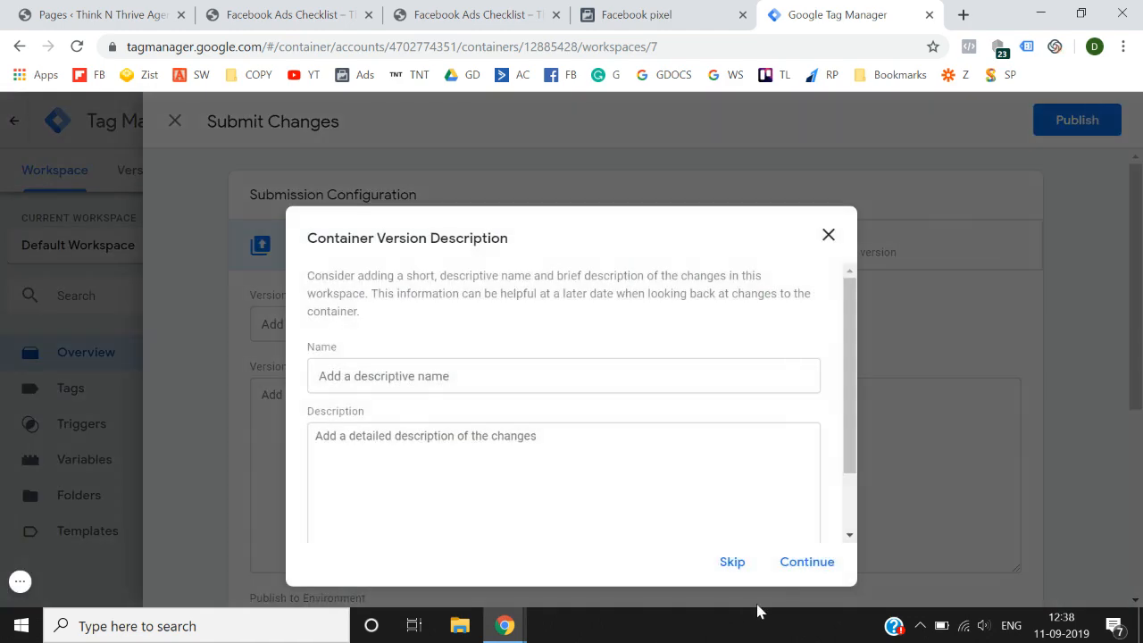
pyautogui.click(807, 562)
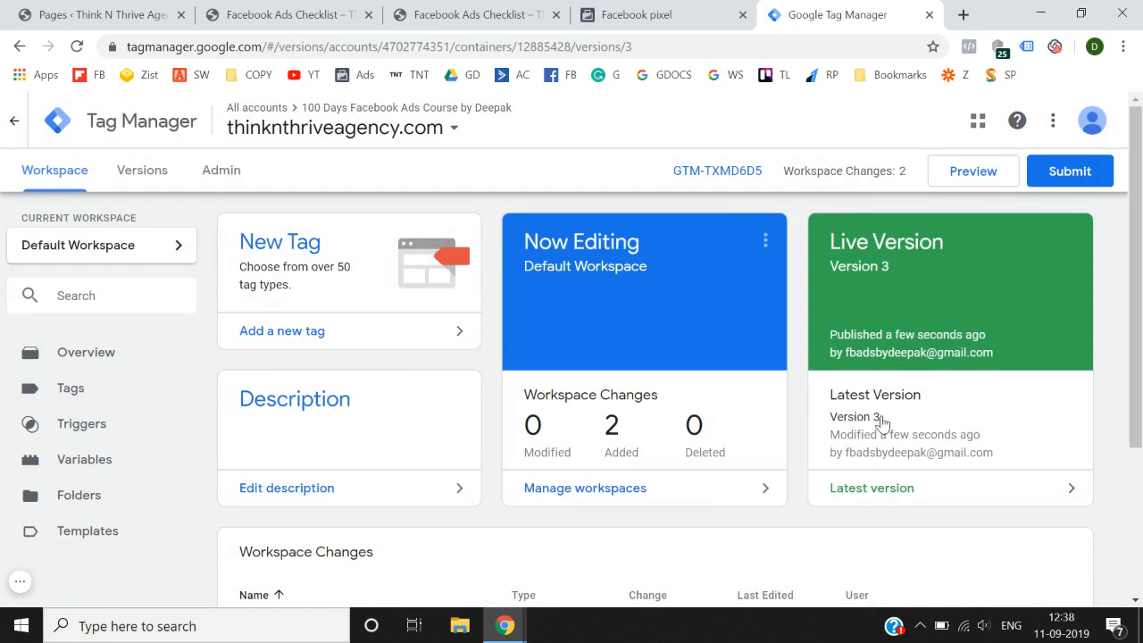
# Return from the published version to the container's workspace and enable preview mode.
pyautogui.click(875, 420)
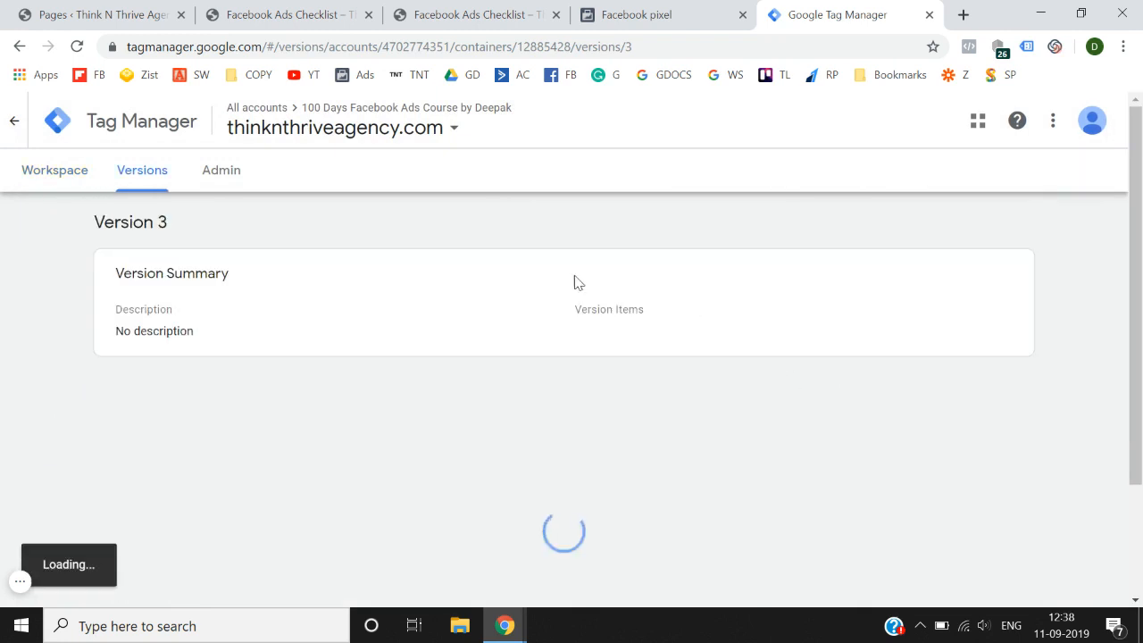
pyautogui.click(36, 175)
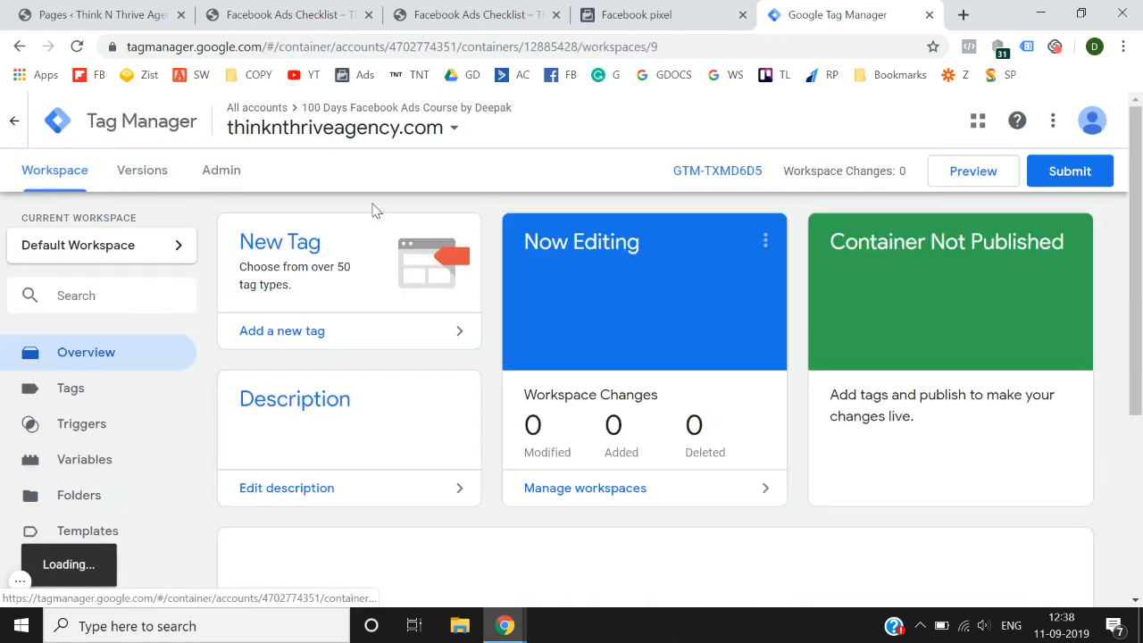
pyautogui.click(971, 174)
pyautogui.click(971, 176)
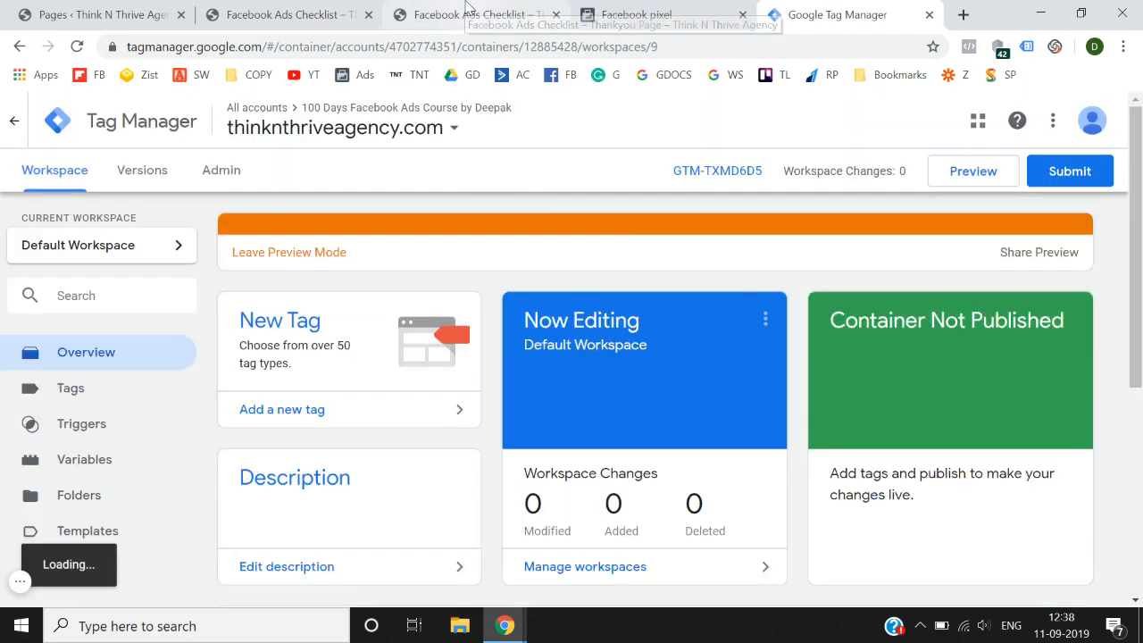
# Reload the thank-you page and enlarge the Tag Manager debug pane to check which tags fired.
pyautogui.click(465, 11)
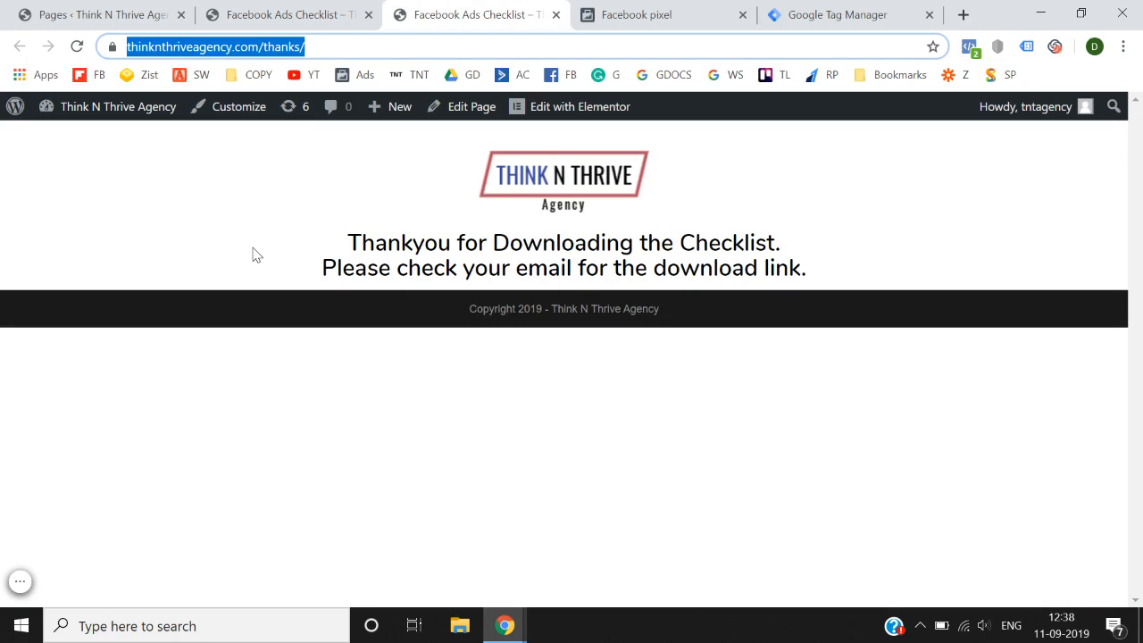
pyautogui.press('Return')
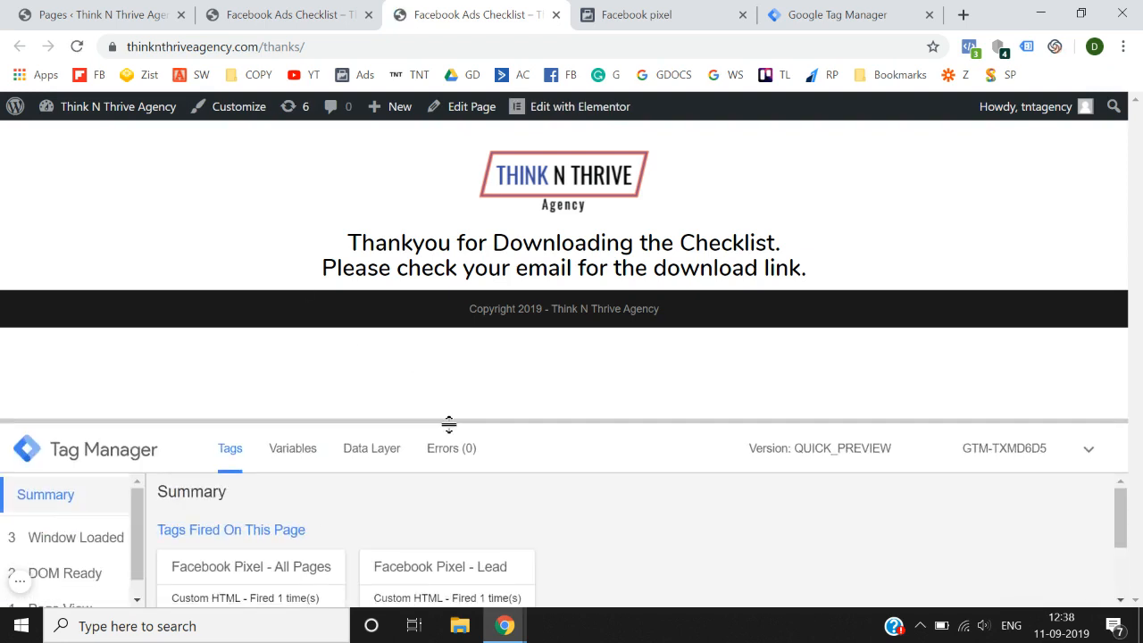
pyautogui.moveTo(449, 425); pyautogui.dragTo(473, 366)
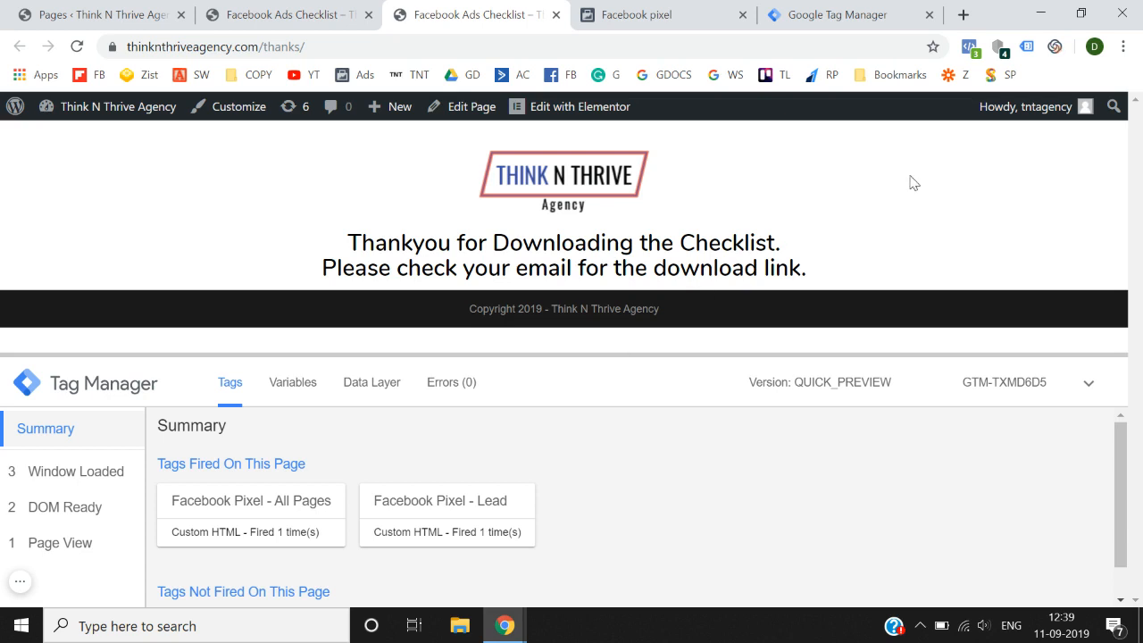
# Check which pixel events Facebook Pixel Helper detects on the thank-you page.
pyautogui.click(969, 46)
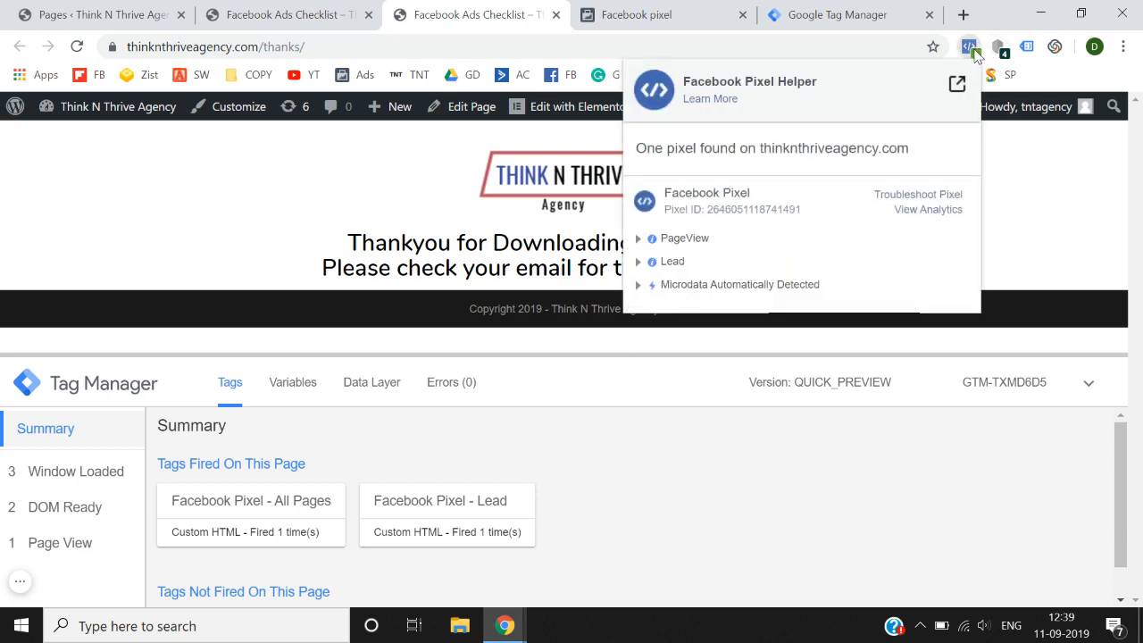
pyautogui.click(304, 212)
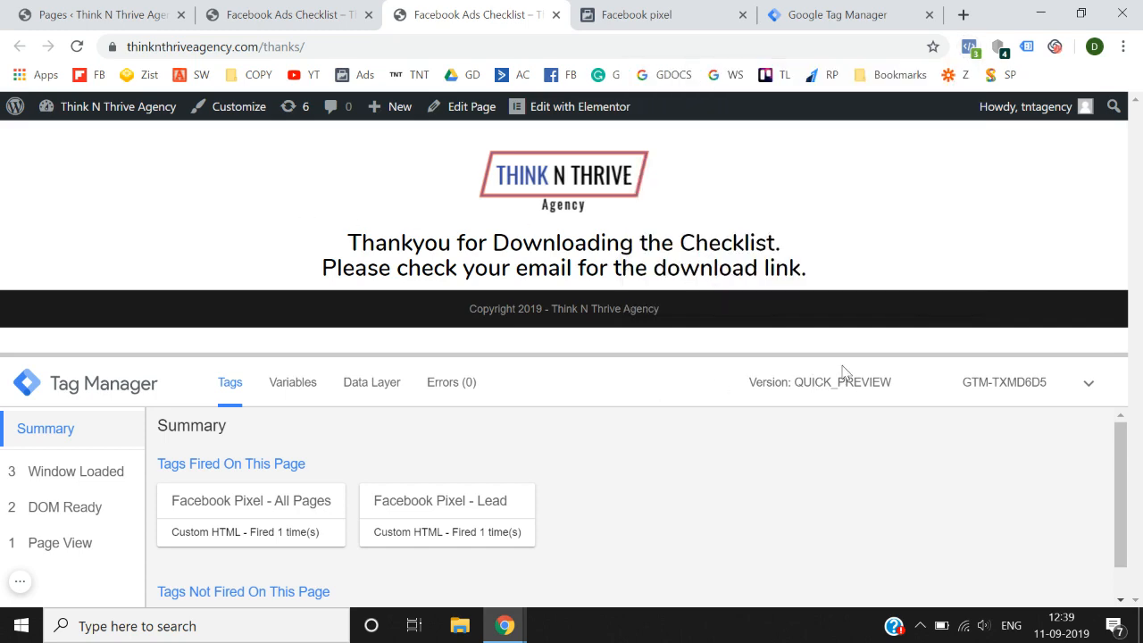
# Leave preview mode in Google Tag Manager and reload the checklist thank-you page without the debug pane.
pyautogui.click(796, 9)
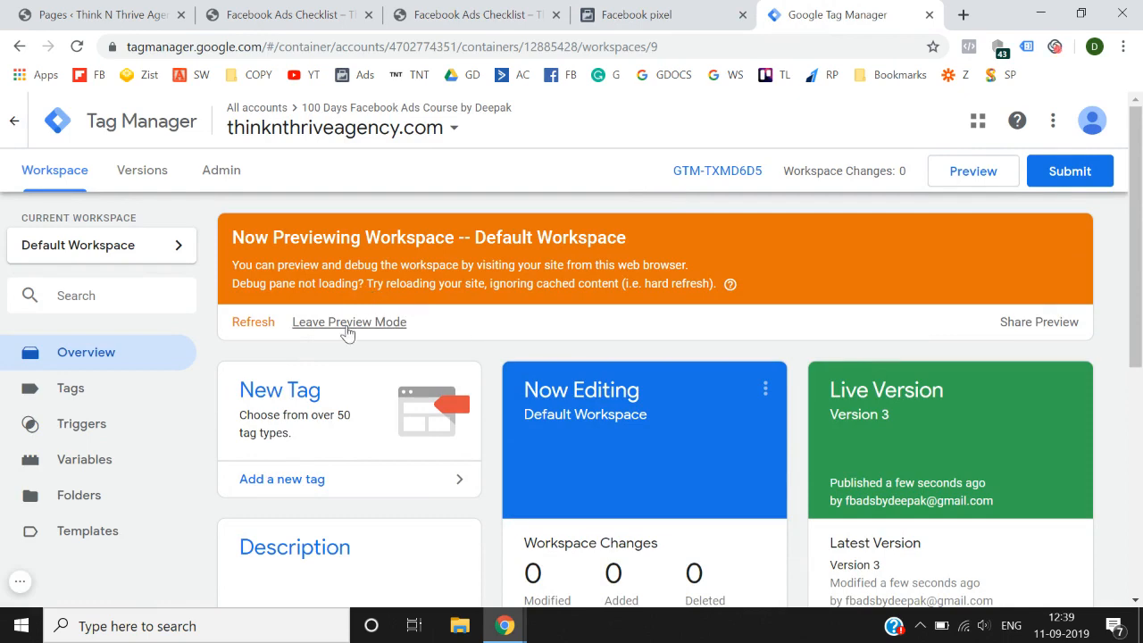
pyautogui.click(348, 324)
pyautogui.click(705, 308)
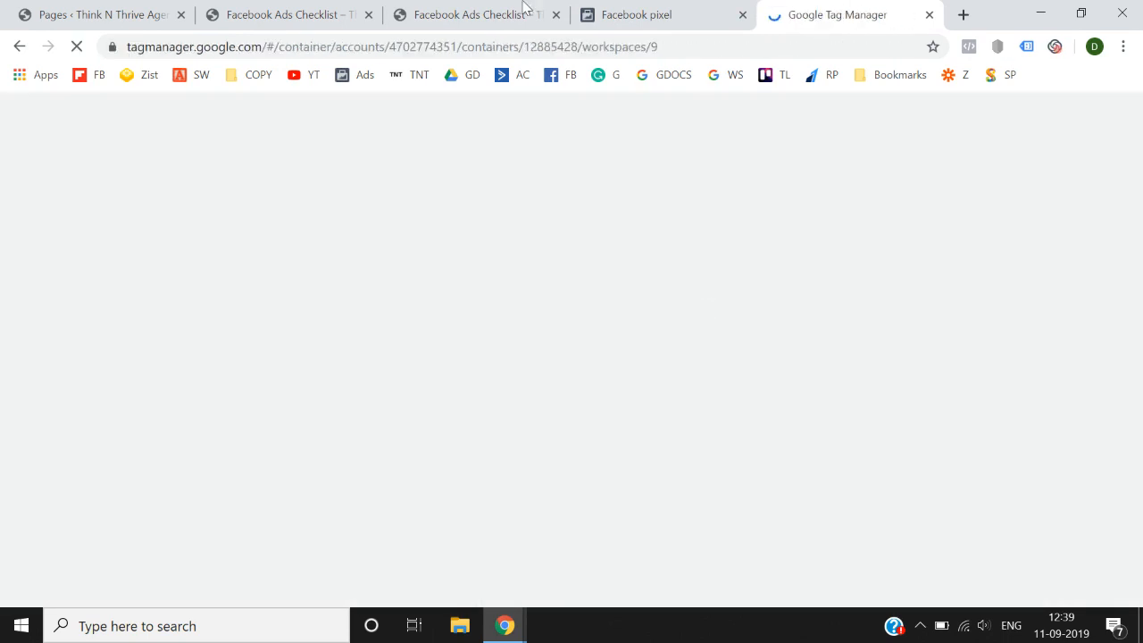
pyautogui.click(518, 10)
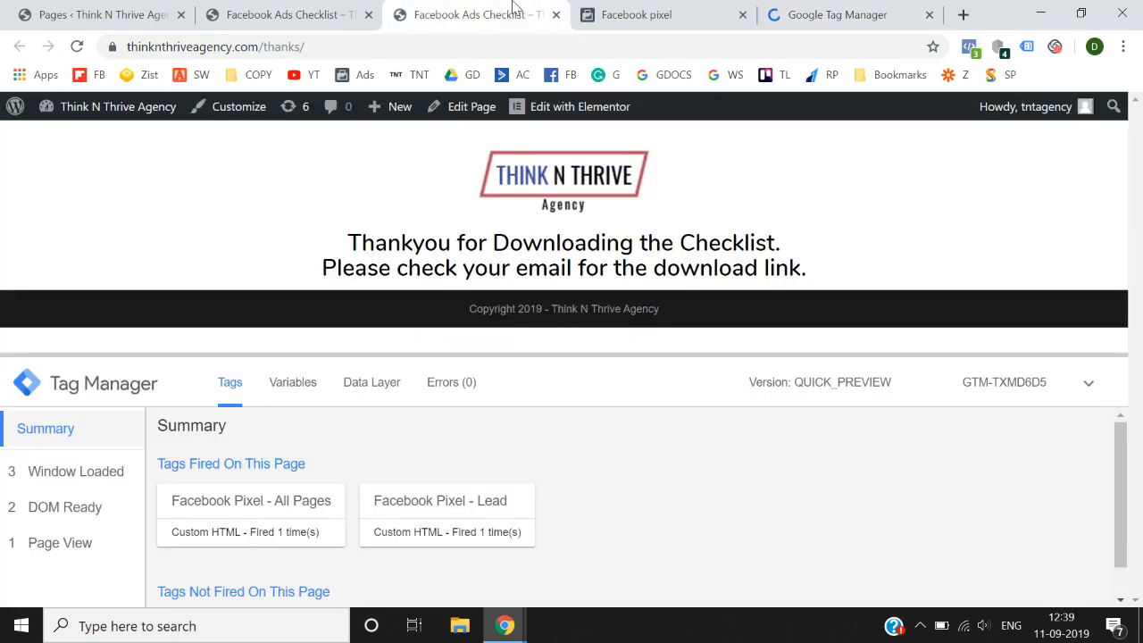
pyautogui.click(79, 46)
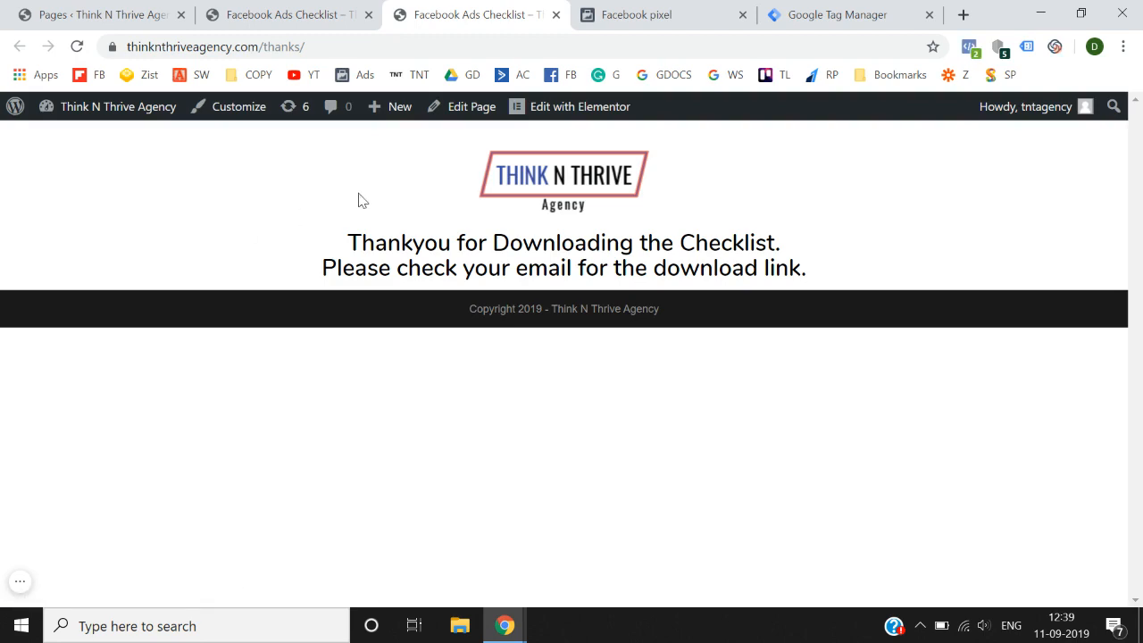
# Finish the pixel code installation in Facebook Events Manager and look over the pixel's activity overview.
pyautogui.click(667, 11)
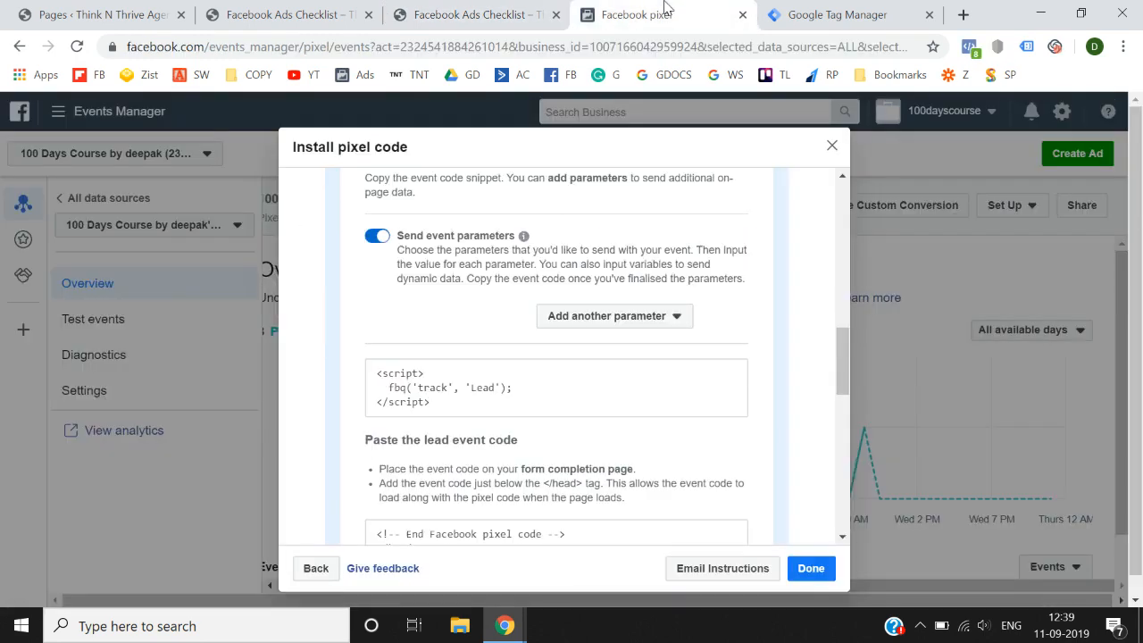
pyautogui.click(811, 568)
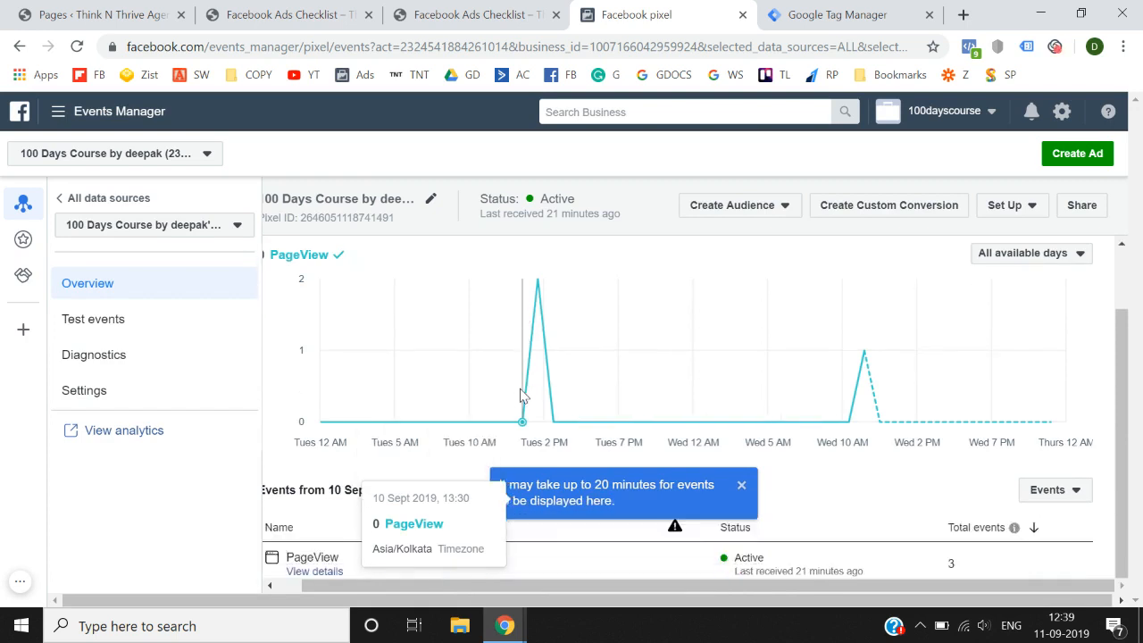
pyautogui.scroll(-1, 522, 395)
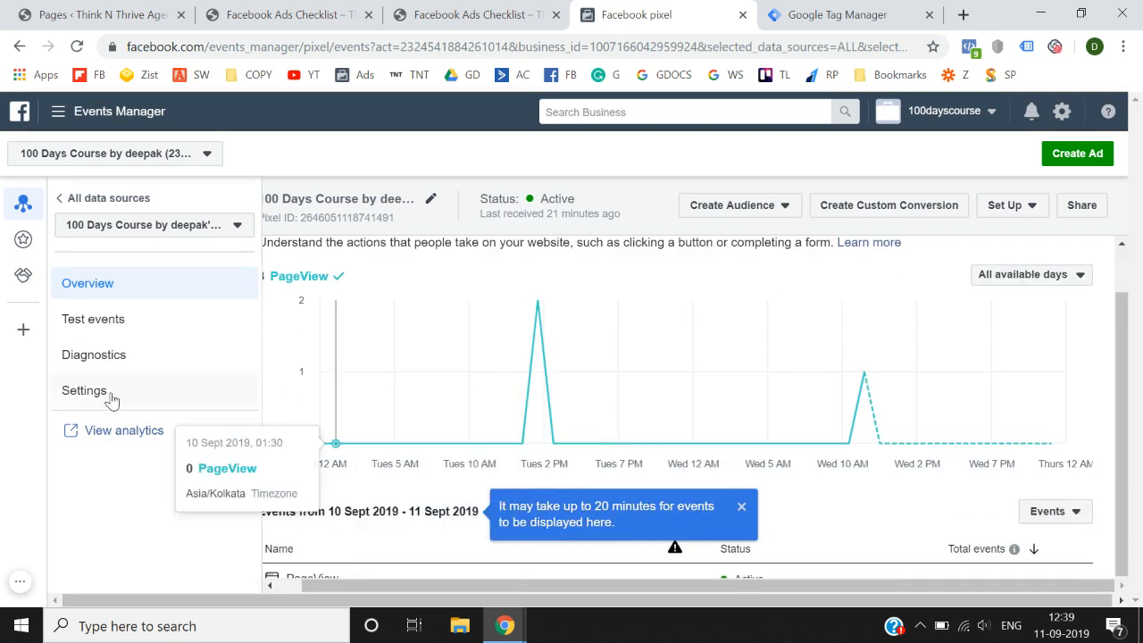
# Examine the pixel's settings, including cookie usage, advanced matching, event setup and traffic permissions.
pyautogui.click(166, 401)
pyautogui.scroll(-3, 327, 424)
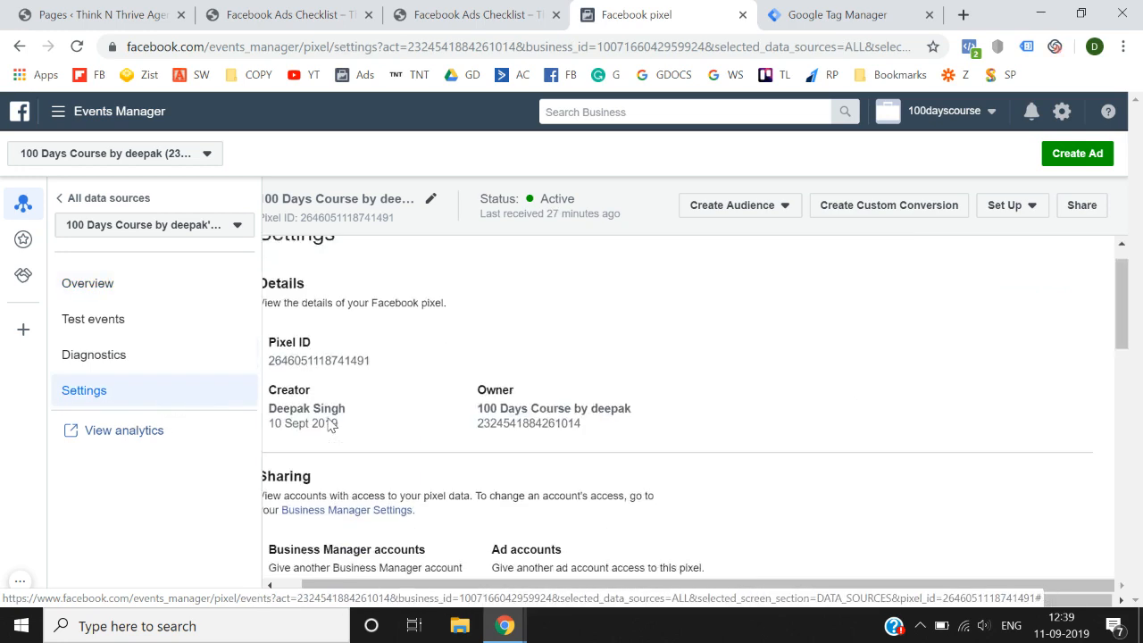
pyautogui.scroll(-6, 329, 420)
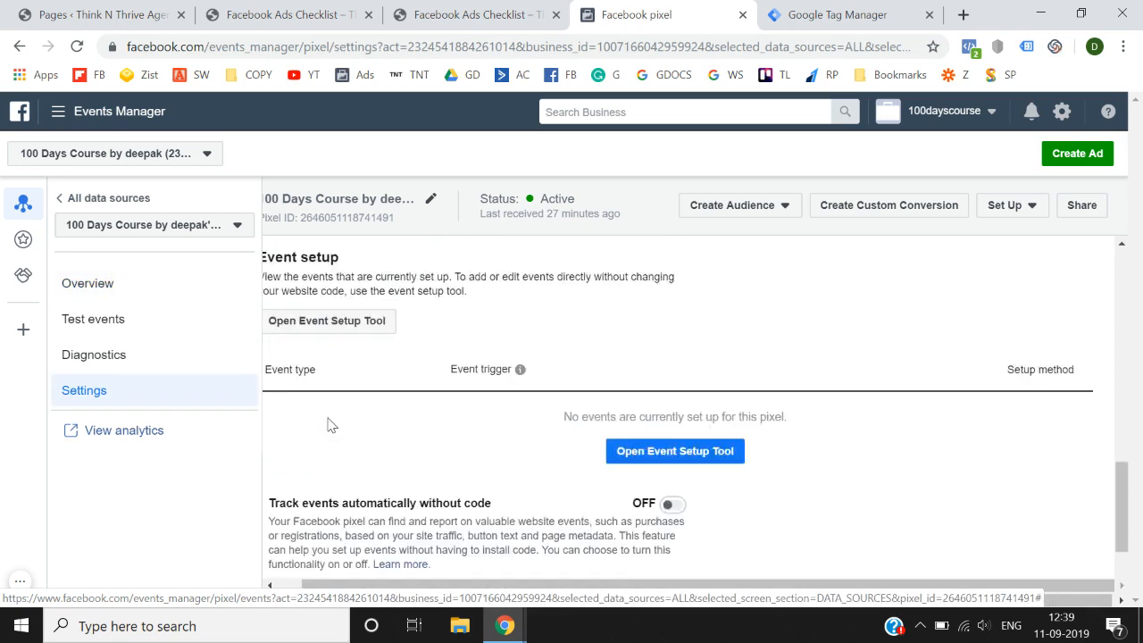
pyautogui.scroll(1, 330, 425)
pyautogui.scroll(1, 329, 425)
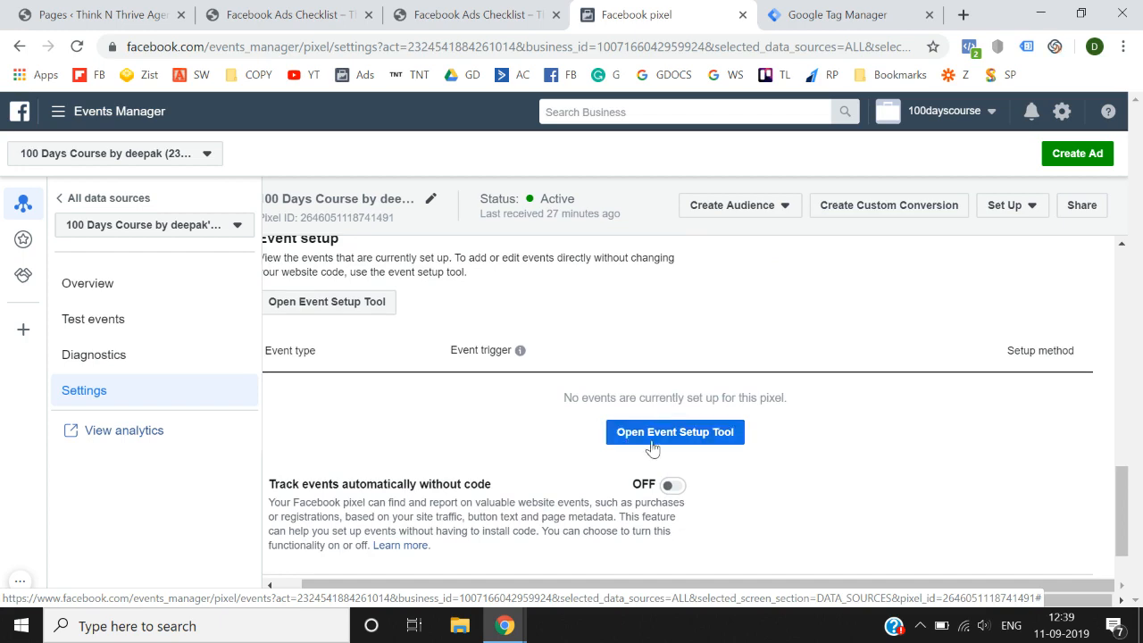
pyautogui.scroll(-2, 510, 416)
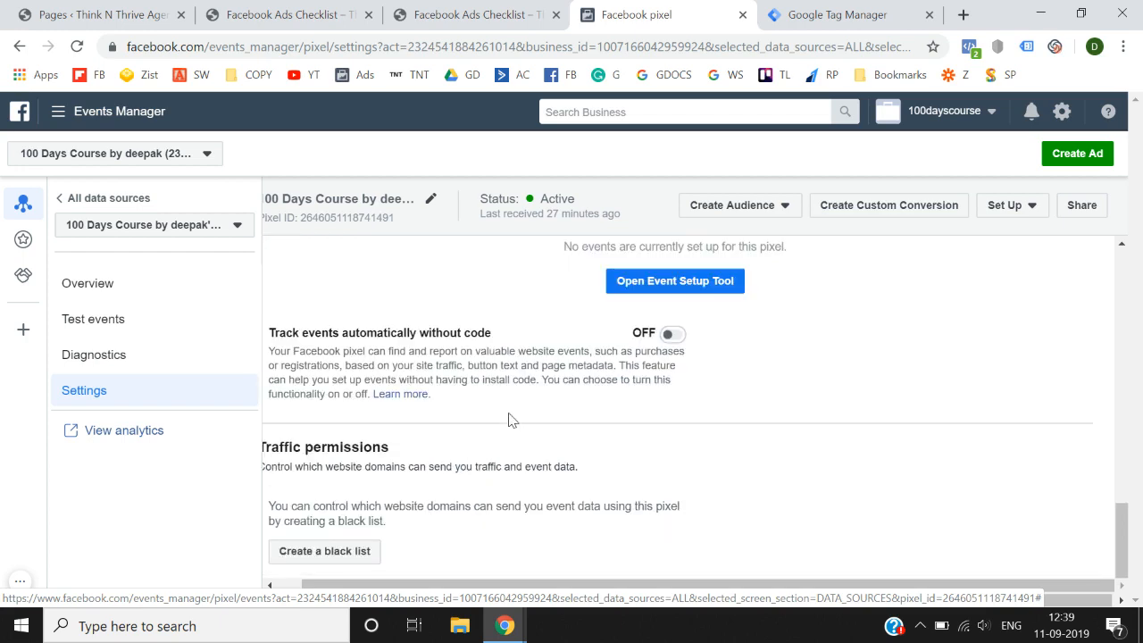
pyautogui.scroll(4, 490, 435)
pyautogui.scroll(1, 490, 435)
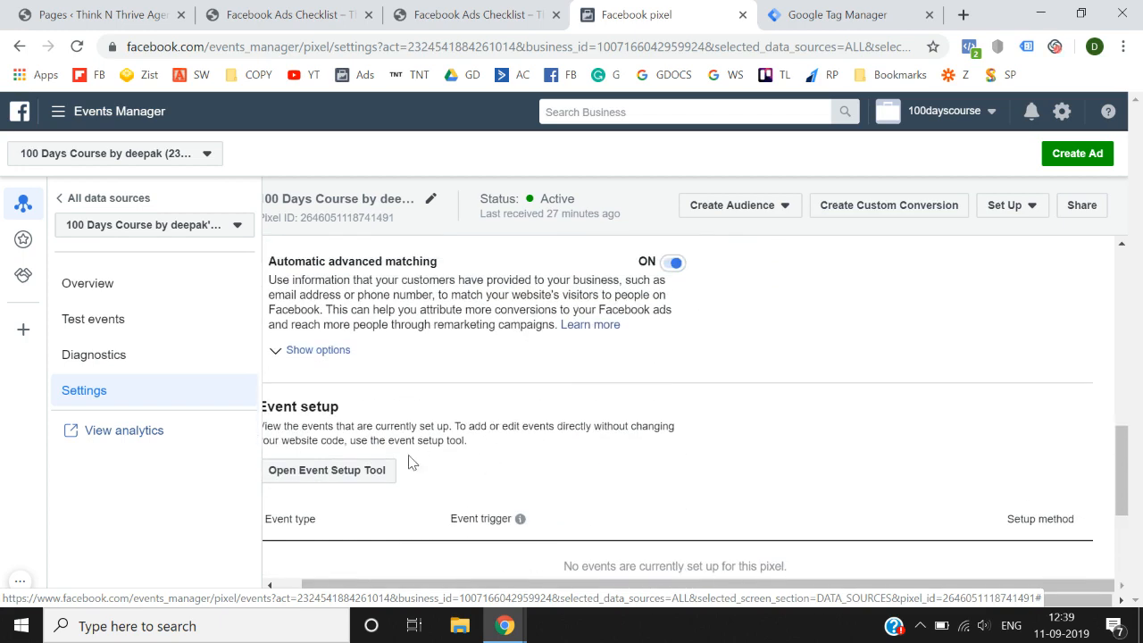
pyautogui.scroll(1, 515, 467)
pyautogui.scroll(7, 514, 467)
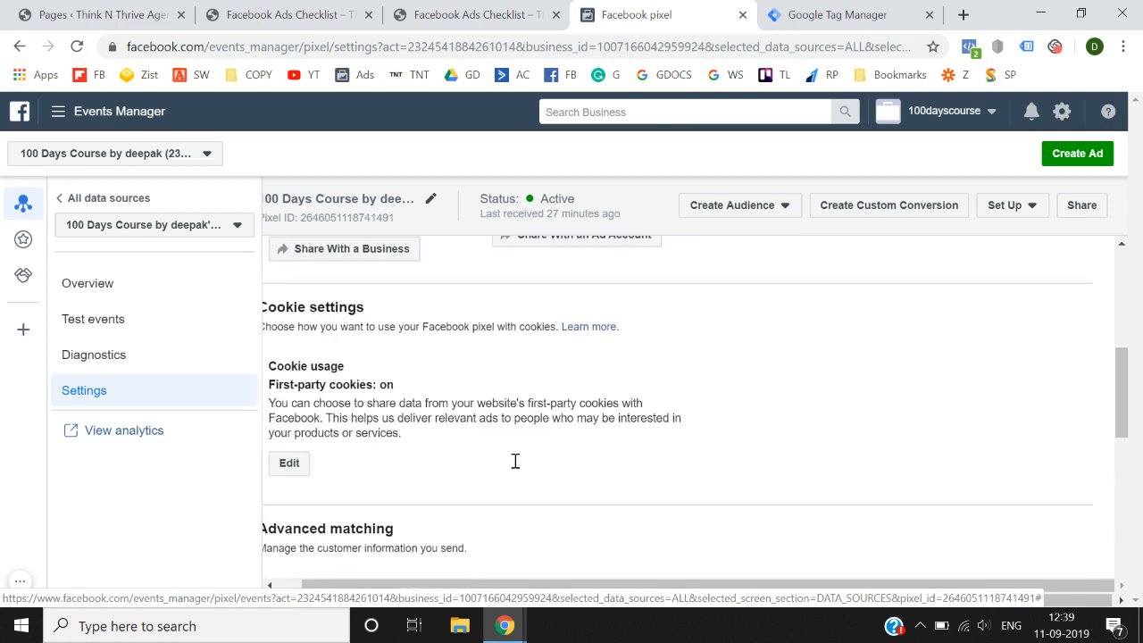
# Start a real-time event test for the pixel by opening thinknthriveagency.com from the Test events page.
pyautogui.click(155, 286)
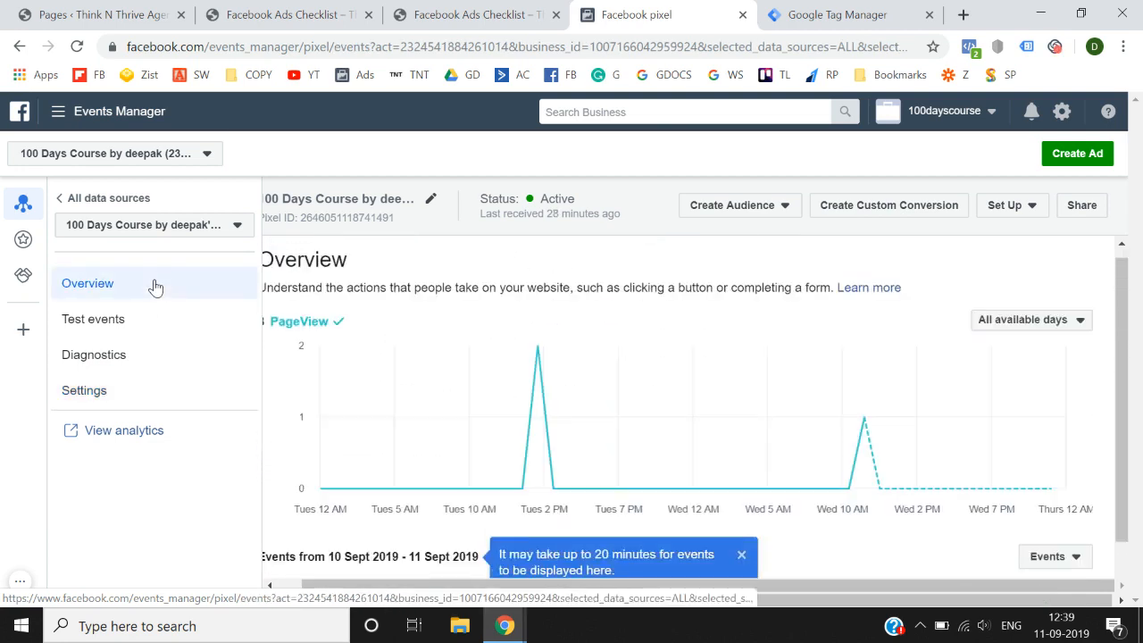
pyautogui.click(120, 328)
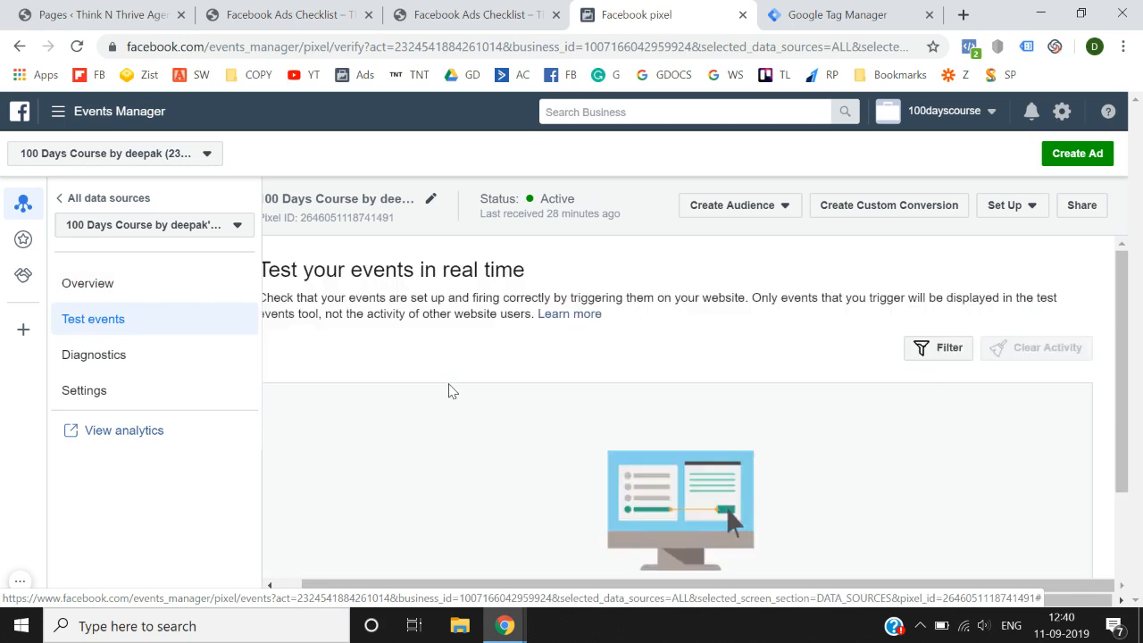
pyautogui.scroll(-3, 450, 390)
pyautogui.scroll(3, 451, 390)
pyautogui.scroll(-3, 451, 390)
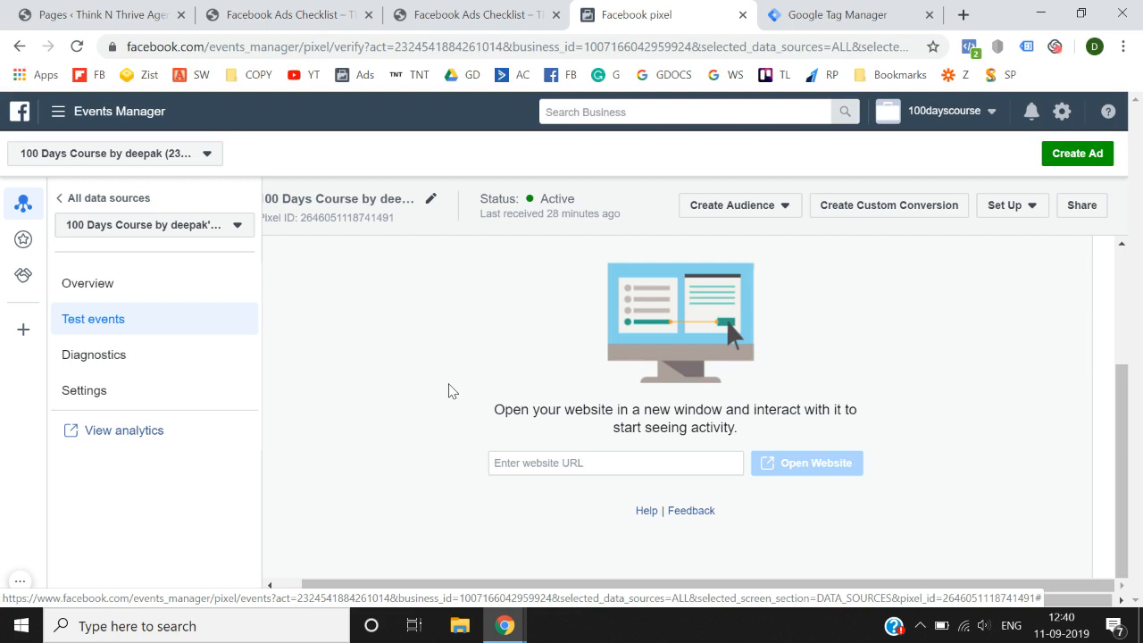
pyautogui.click(544, 462)
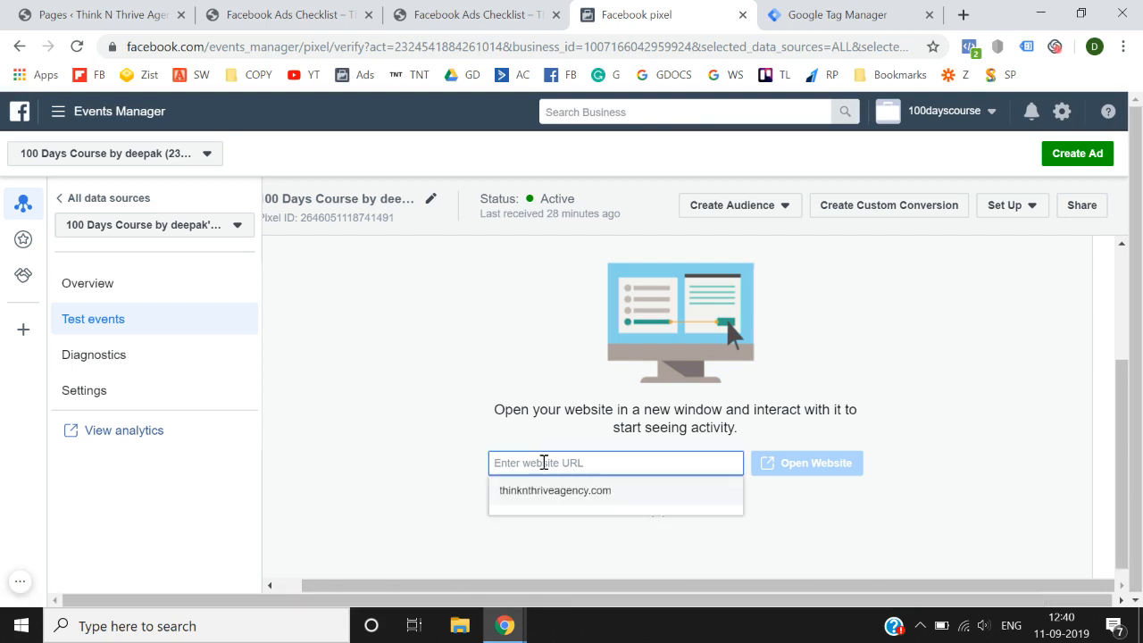
pyautogui.click(551, 490)
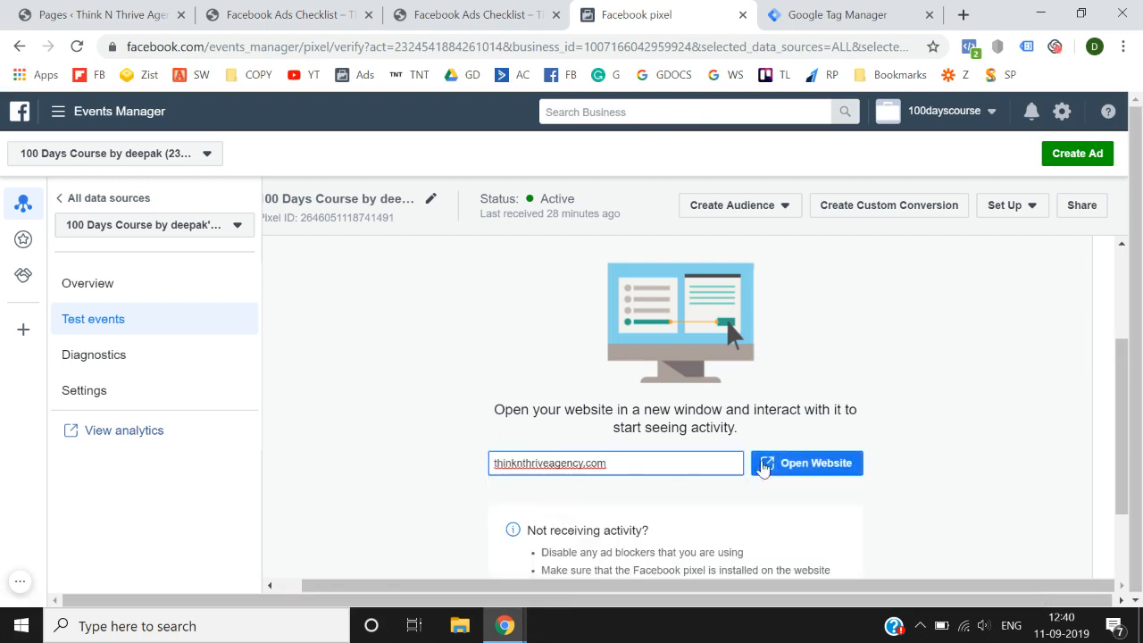
pyautogui.click(798, 465)
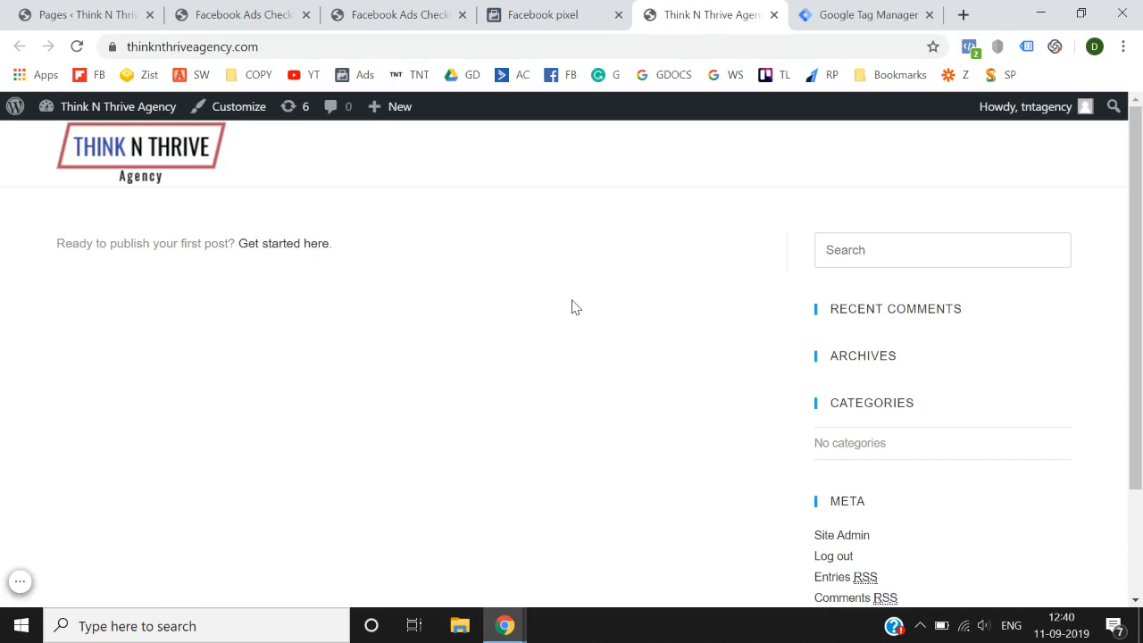
# Check the Test events log for activity received from the opened website.
pyautogui.click(540, 12)
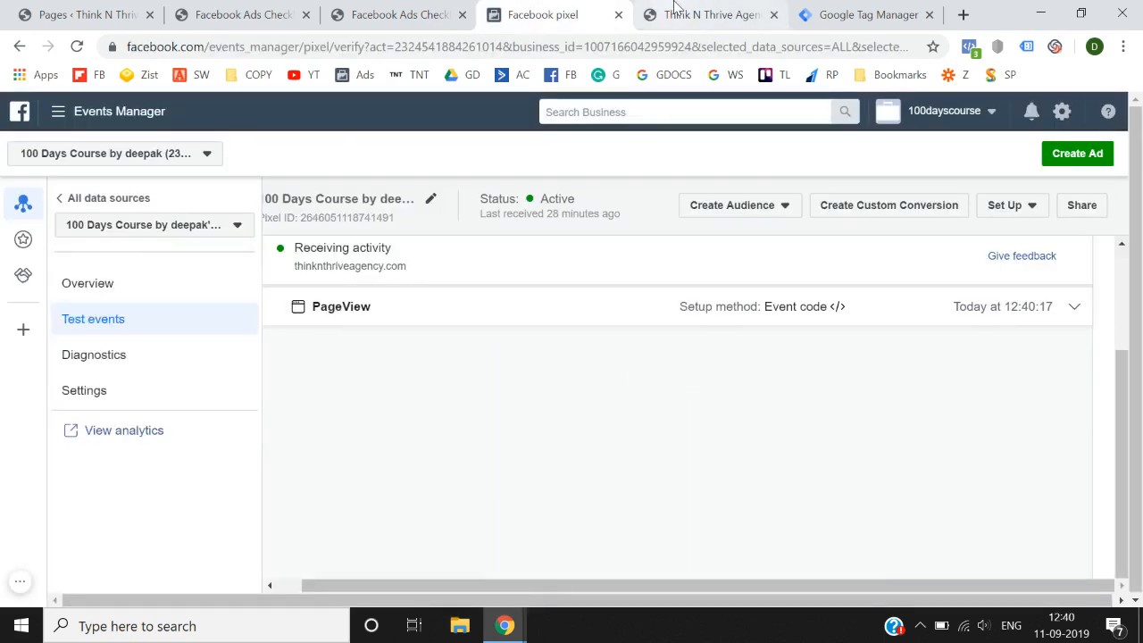
pyautogui.click(705, 15)
pyautogui.click(540, 14)
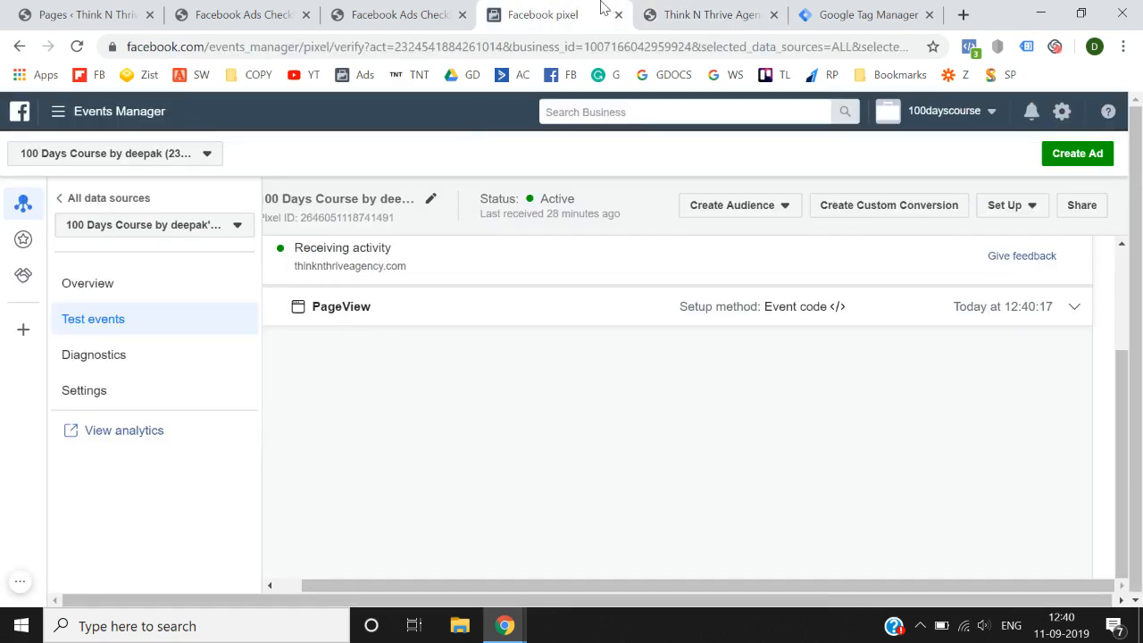
# Copy the thank-you page's address, thinknthriveagency.com/thanks/, and load it in the website tab opened for testing.
pyautogui.click(692, 12)
pyautogui.click(361, 11)
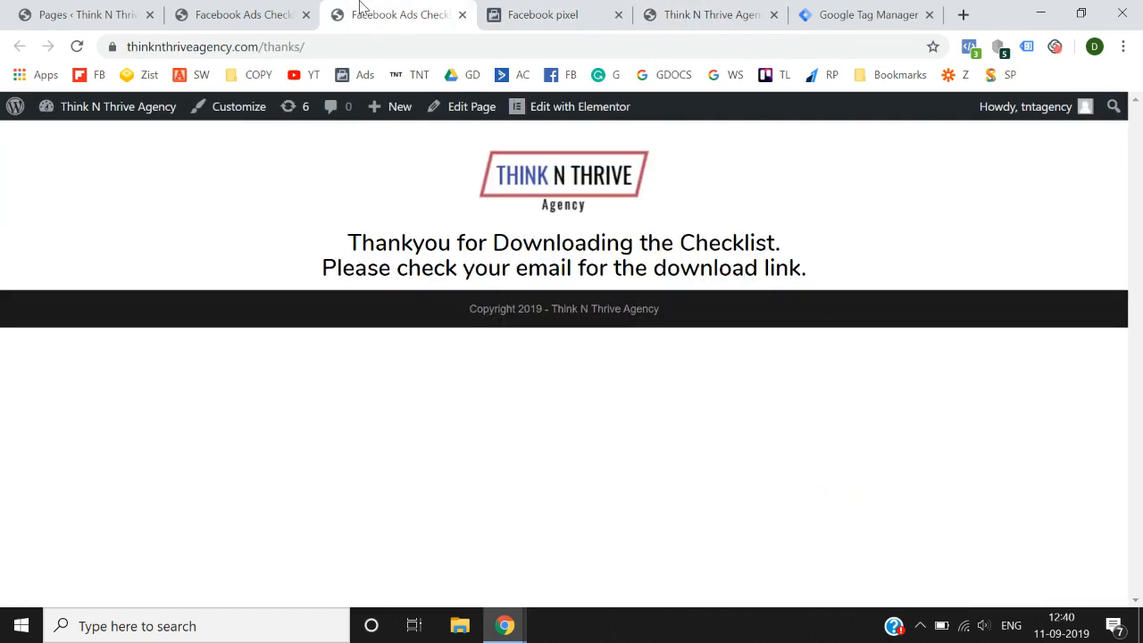
pyautogui.click(385, 48)
pyautogui.hotkey('ctrl', 'c')
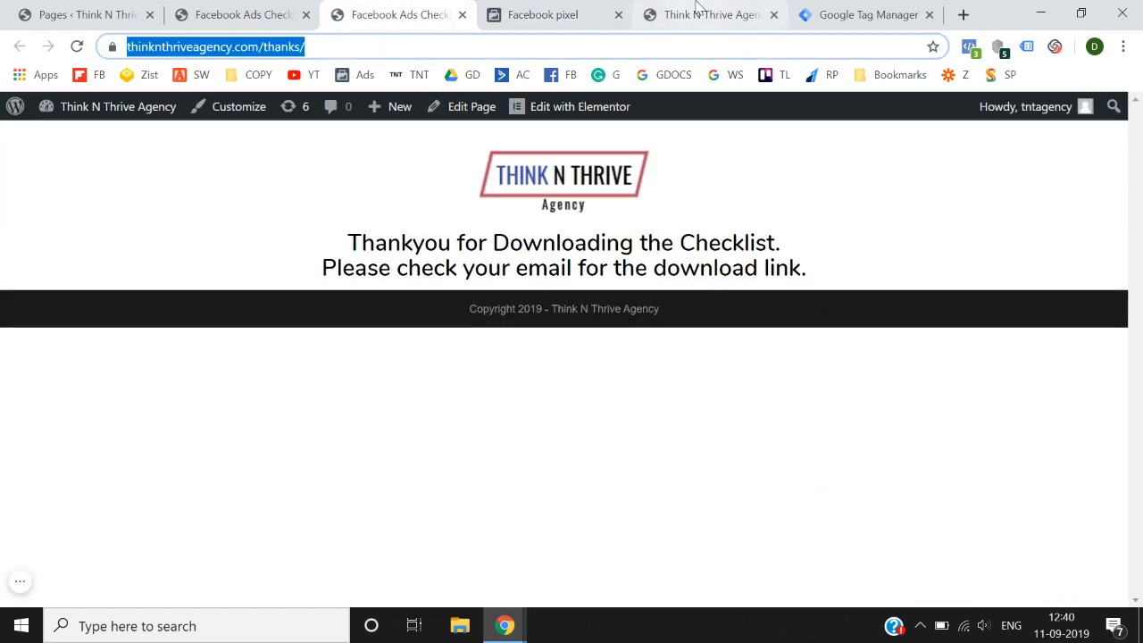
pyautogui.click(689, 18)
pyautogui.click(683, 46)
pyautogui.hotkey('ctrl', 'v')
pyautogui.press('Return')
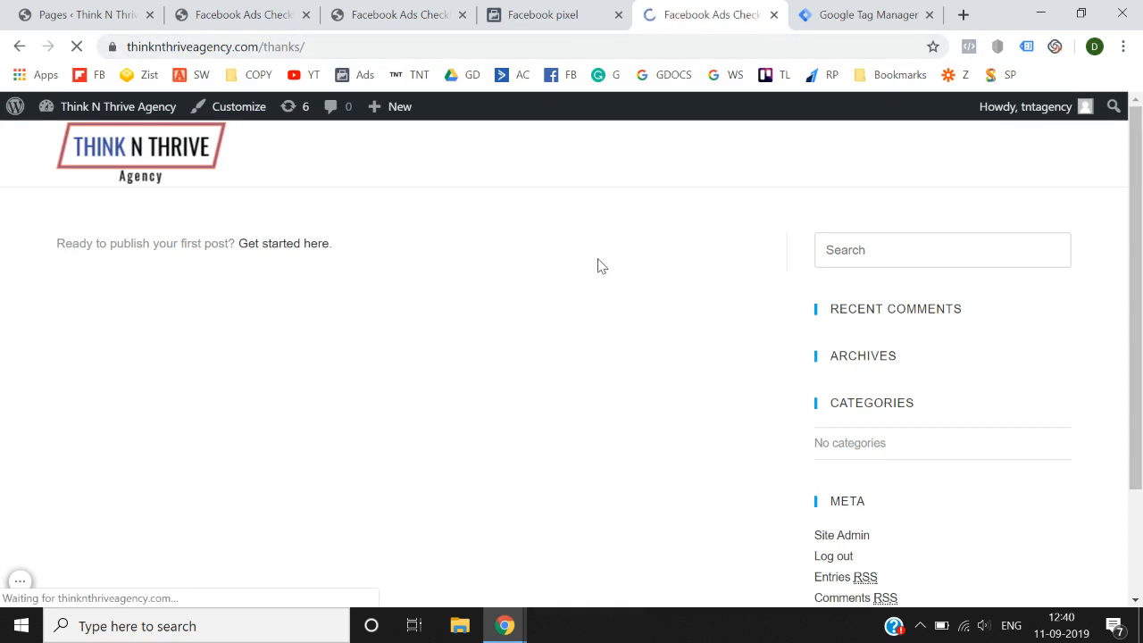
# Compare the events logged in Test events with the loaded thank-you page to verify the Lead event.
pyautogui.click(600, 11)
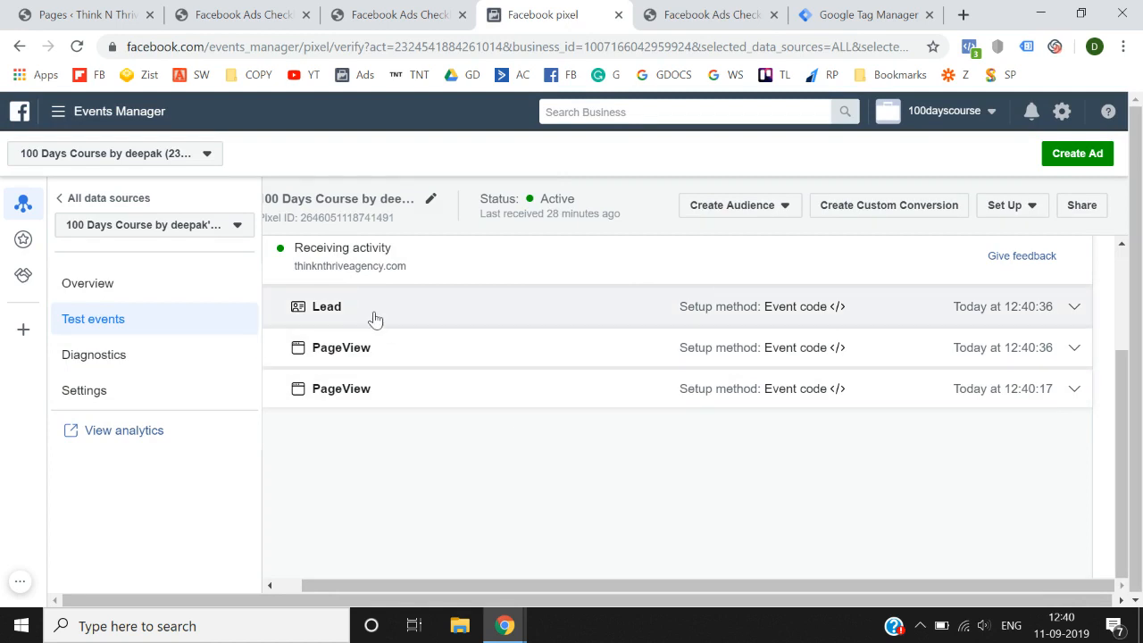
pyautogui.click(701, 7)
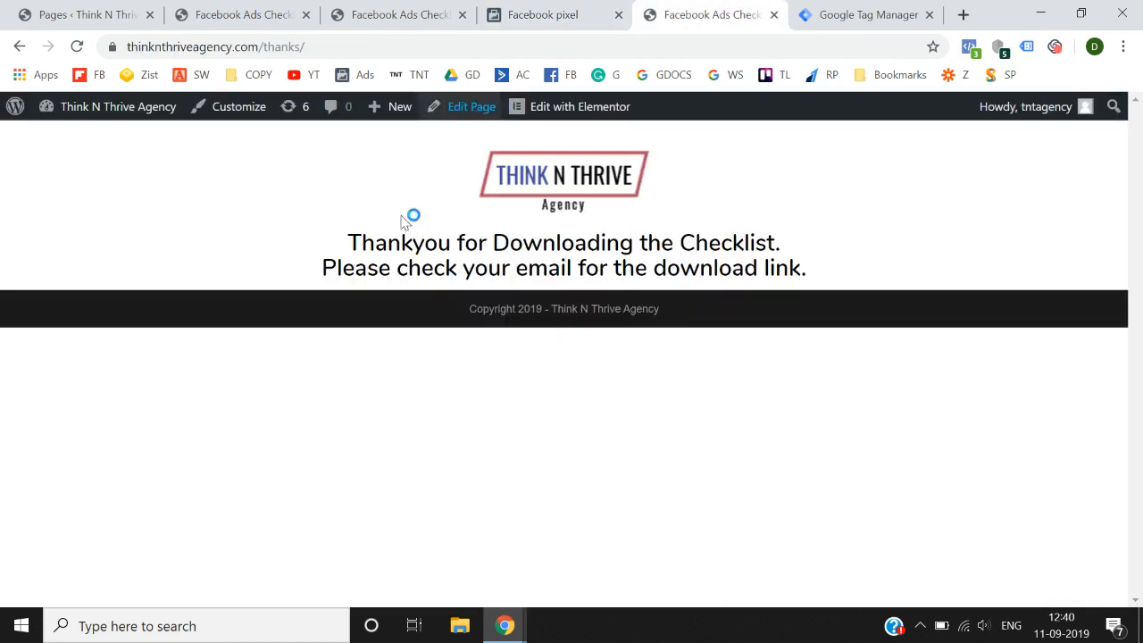
pyautogui.click(563, 9)
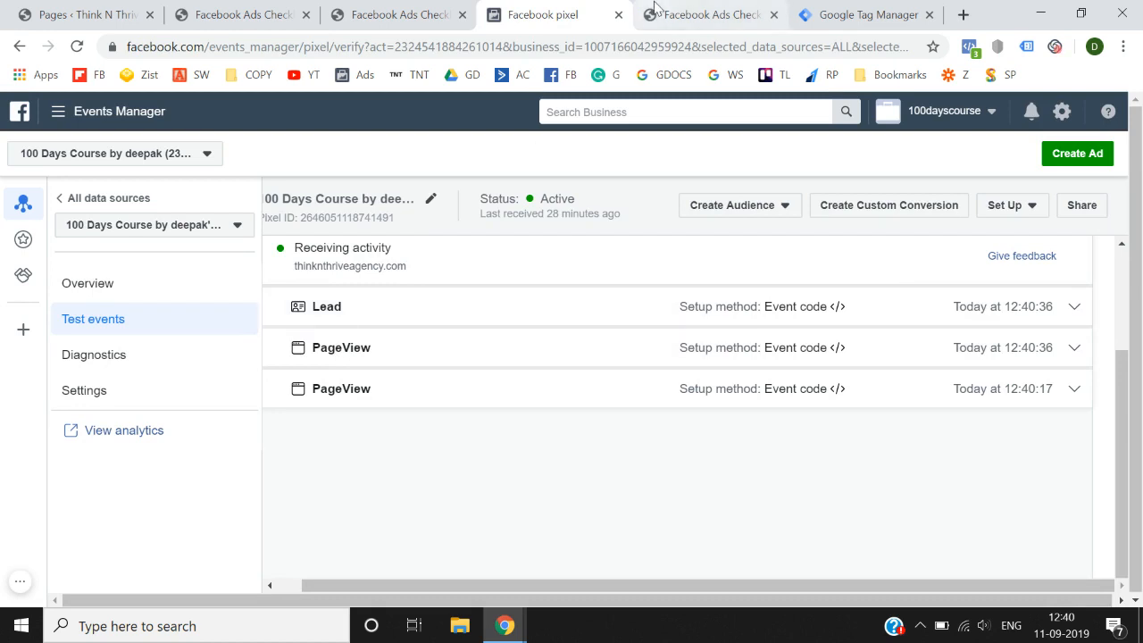
pyautogui.hotkey('ctrl', 'Tab')
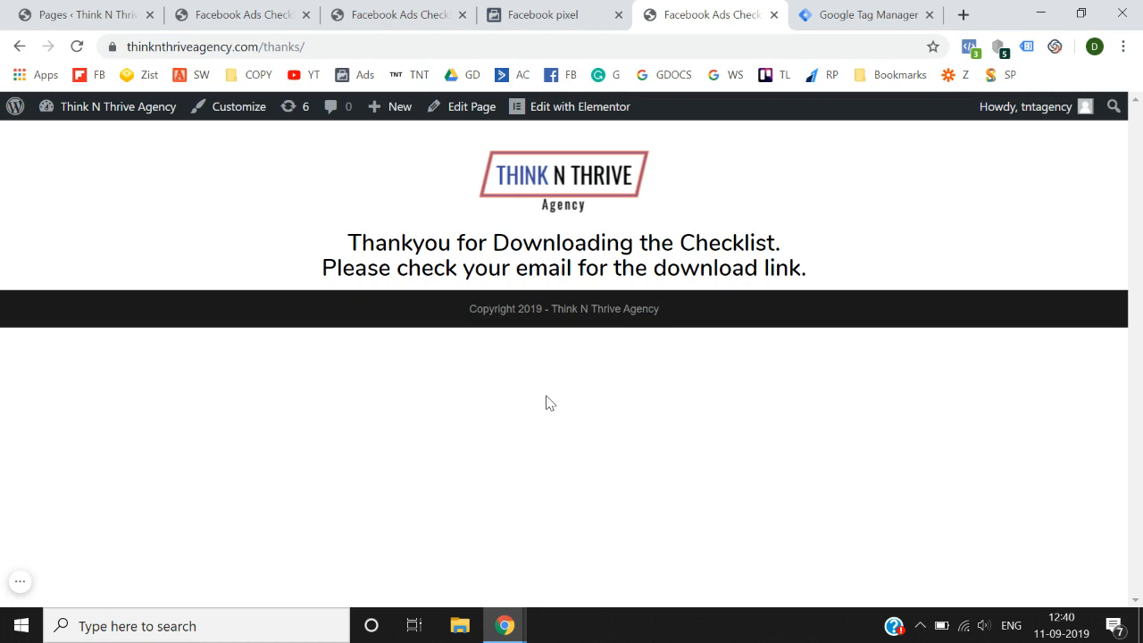
pyautogui.click(560, 9)
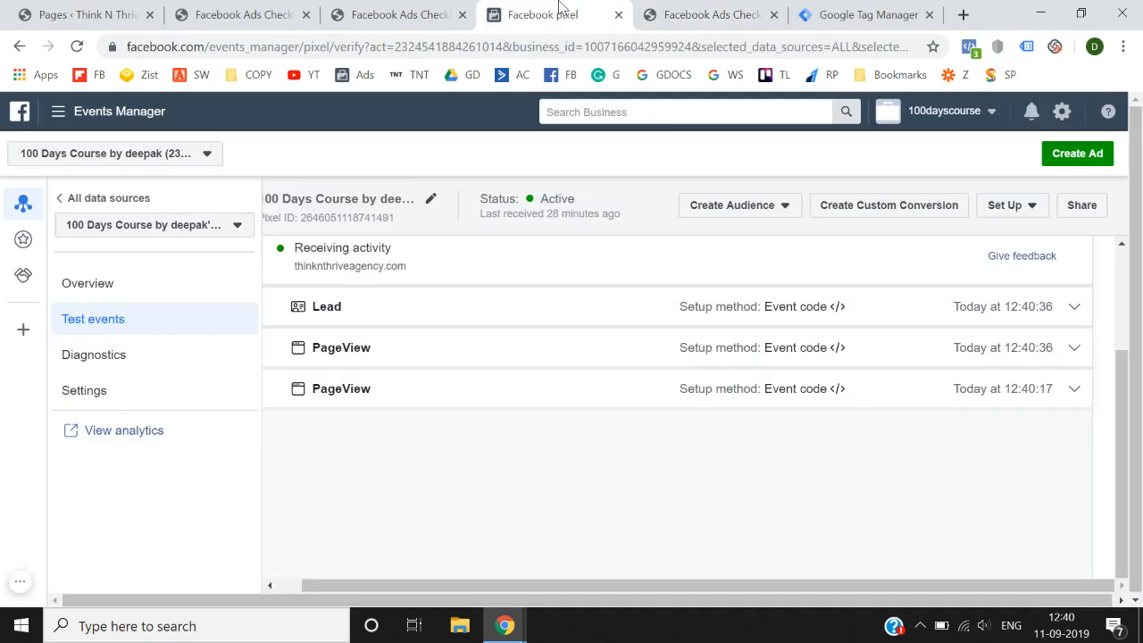
# Look over the Facebook Ads Checklist landing page, the thank-you page and the WordPress list of pages.
pyautogui.click(300, 7)
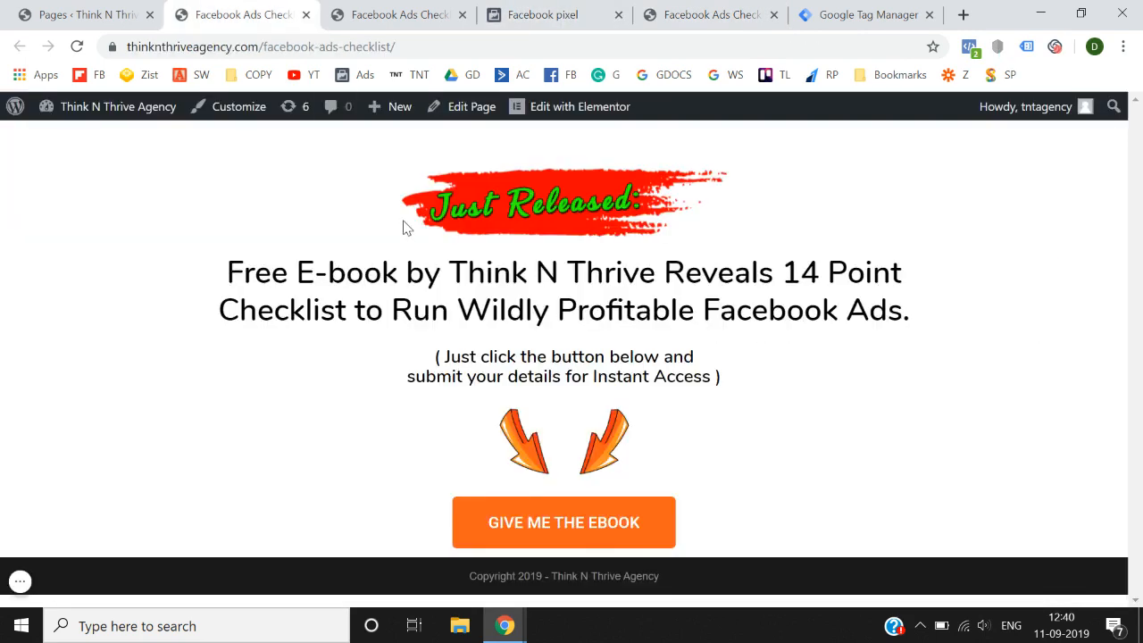
pyautogui.click(390, 9)
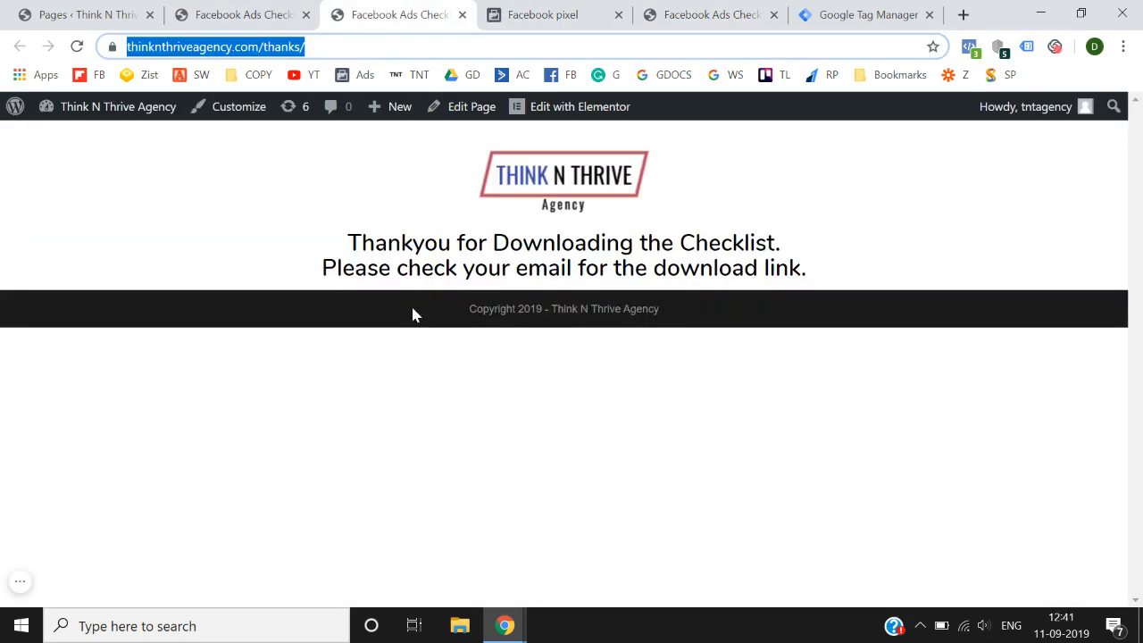
pyautogui.click(53, 7)
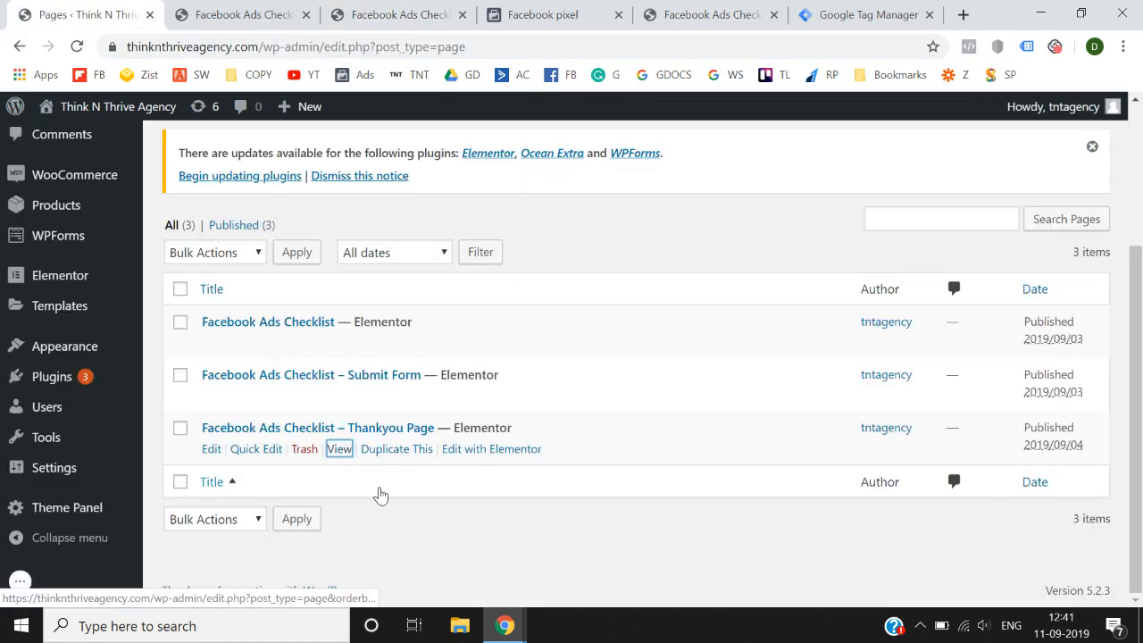
pyautogui.scroll(2, 379, 493)
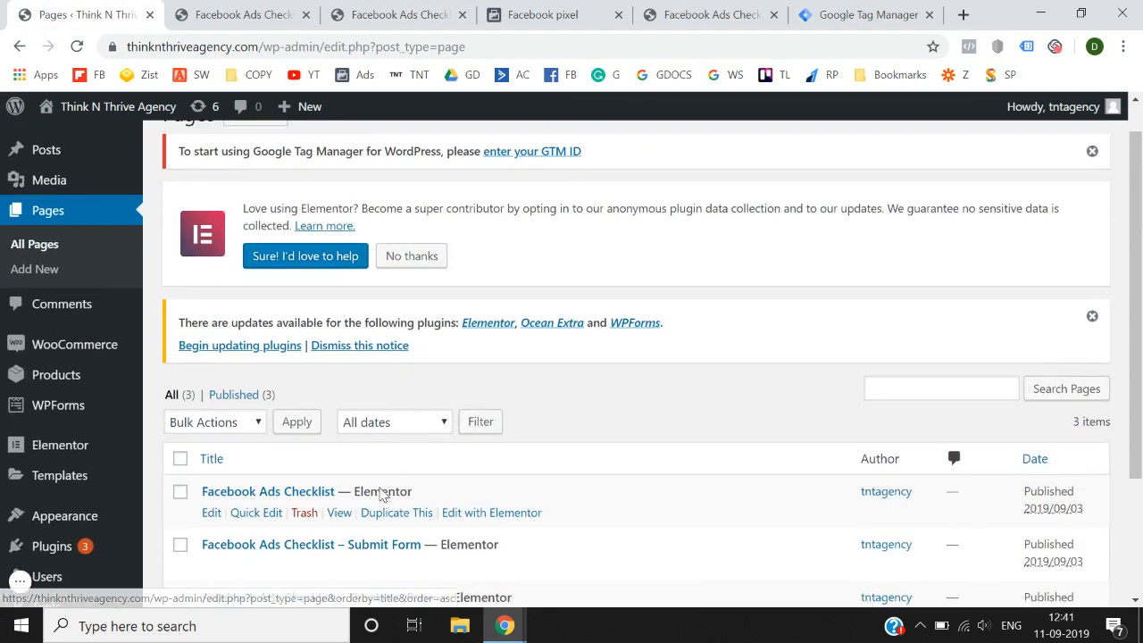
# Create a new WordPress page titled "Contact us" and publish it.
pyautogui.scroll(-1, 379, 493)
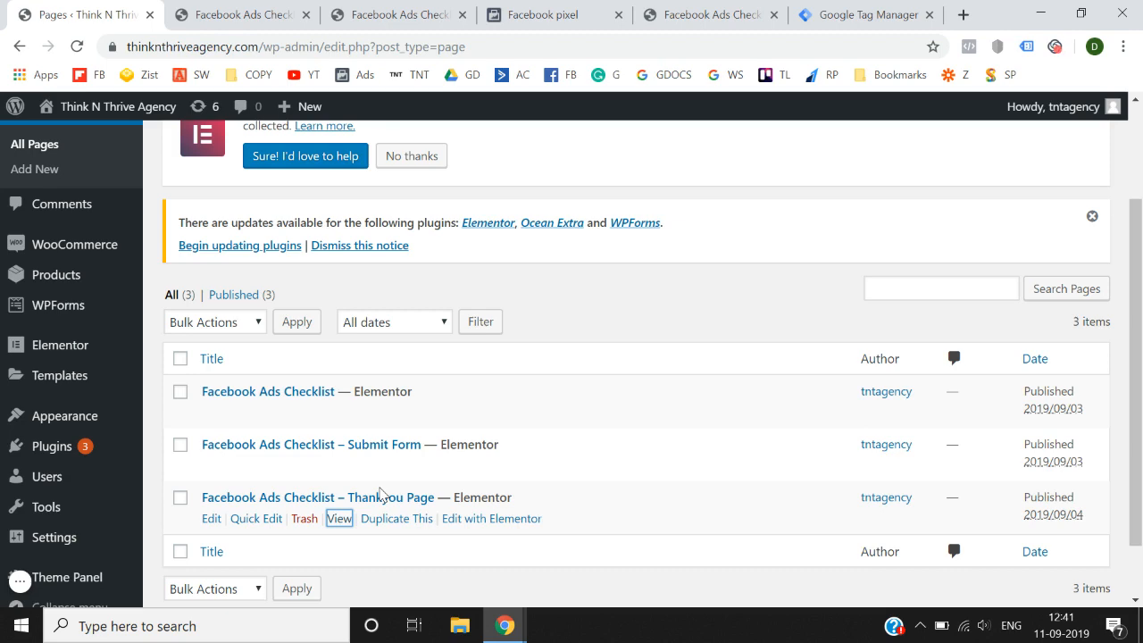
pyautogui.scroll(3, 648, 242)
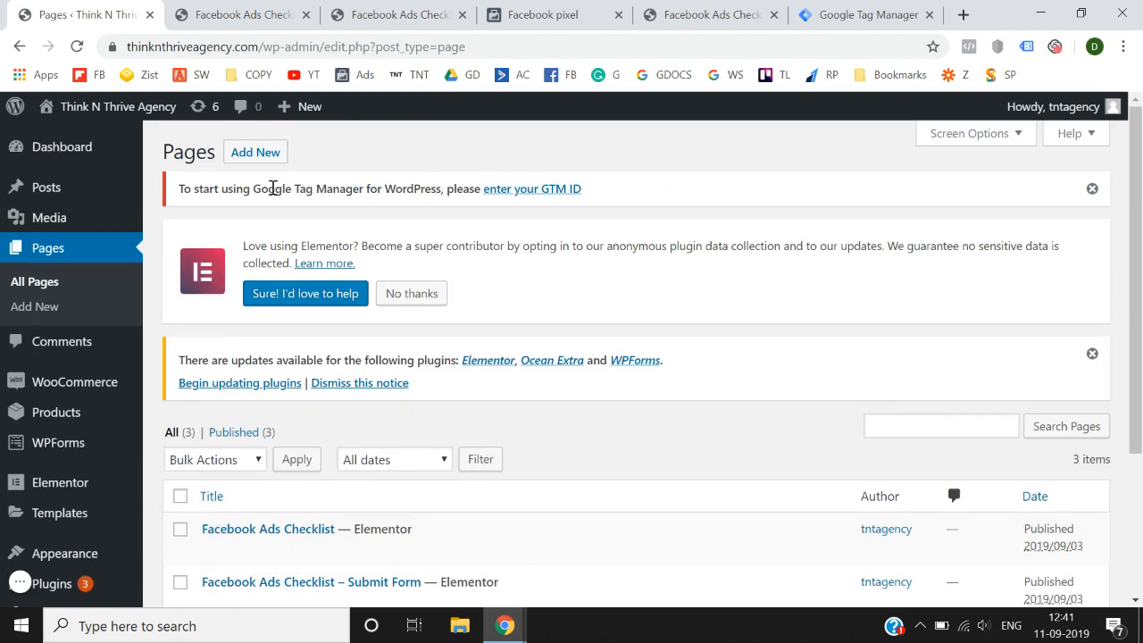
pyautogui.click(257, 161)
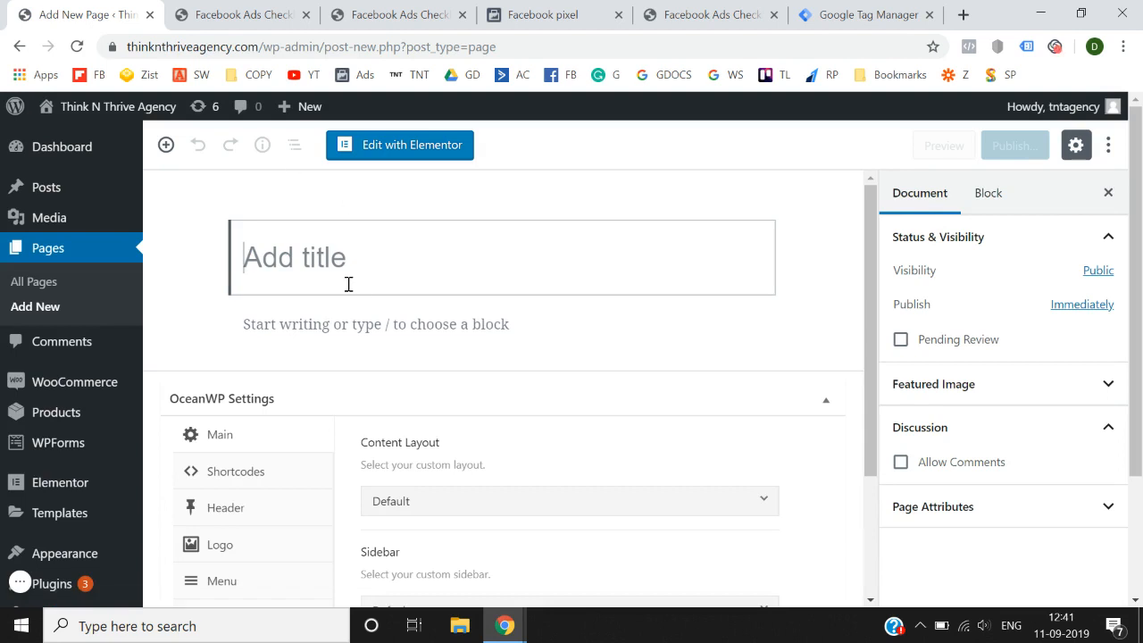
pyautogui.write('Contact ')
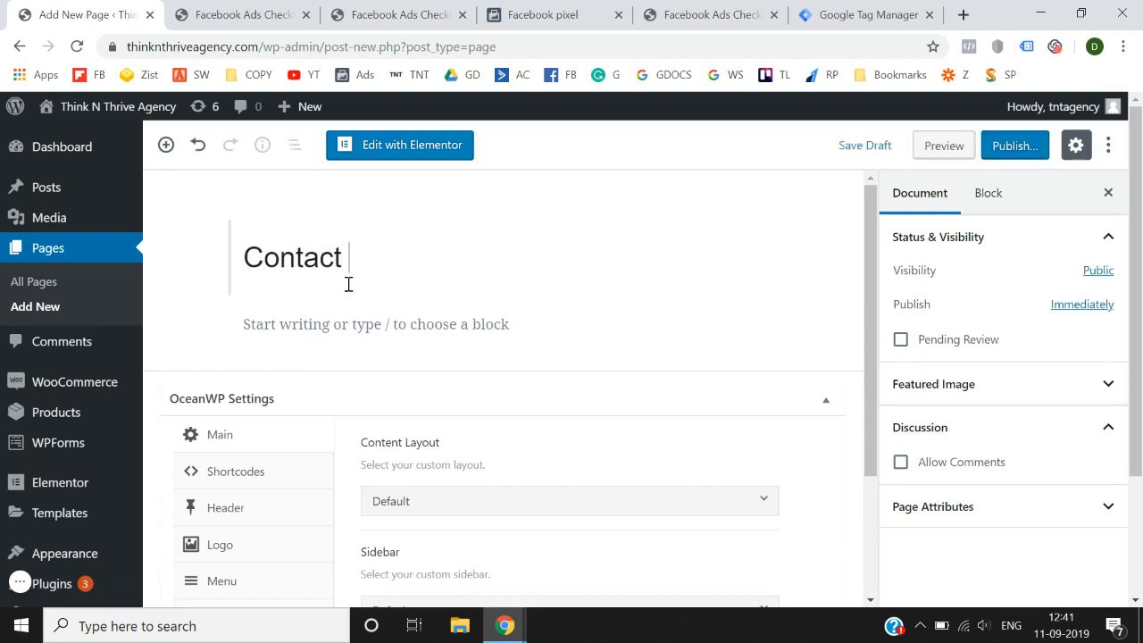
pyautogui.write('us')
pyautogui.click(1014, 146)
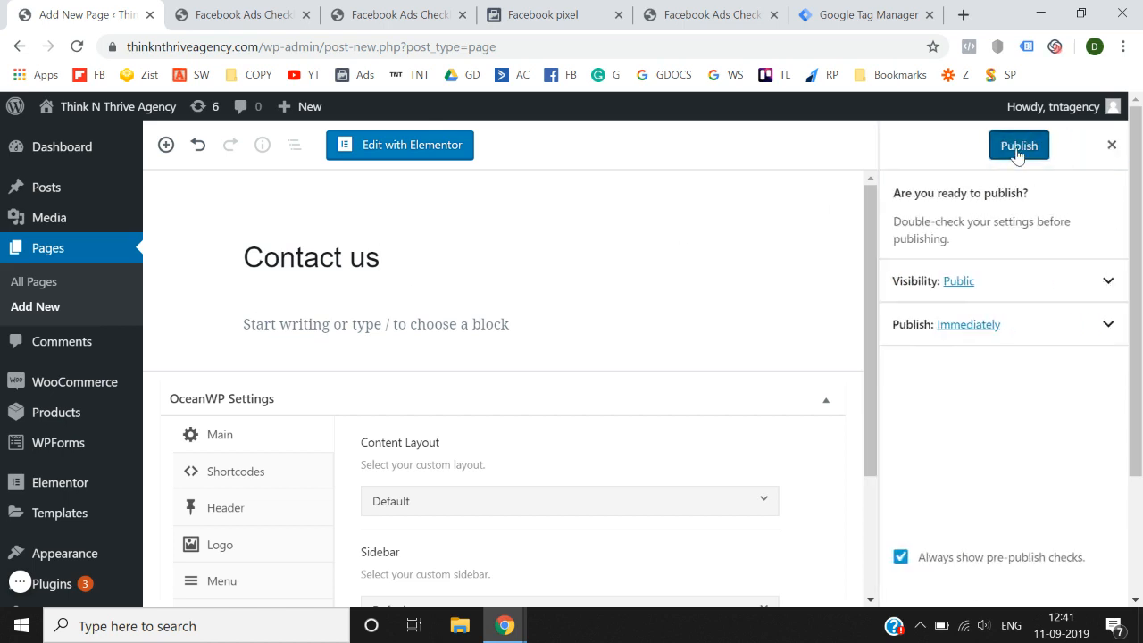
pyautogui.click(1016, 147)
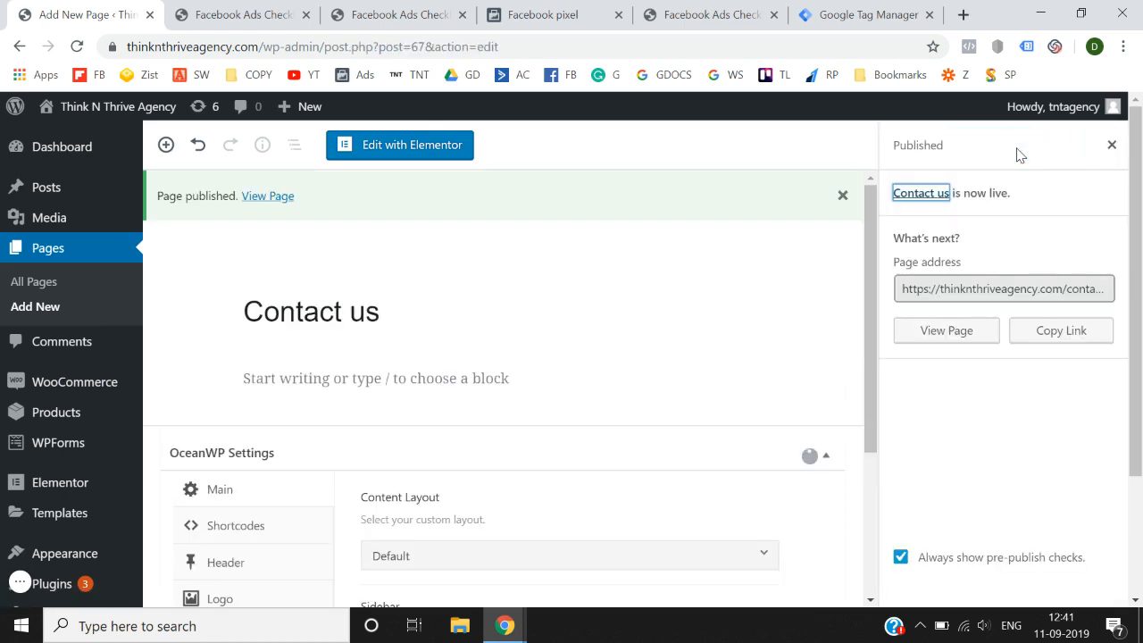
pyautogui.click(994, 295)
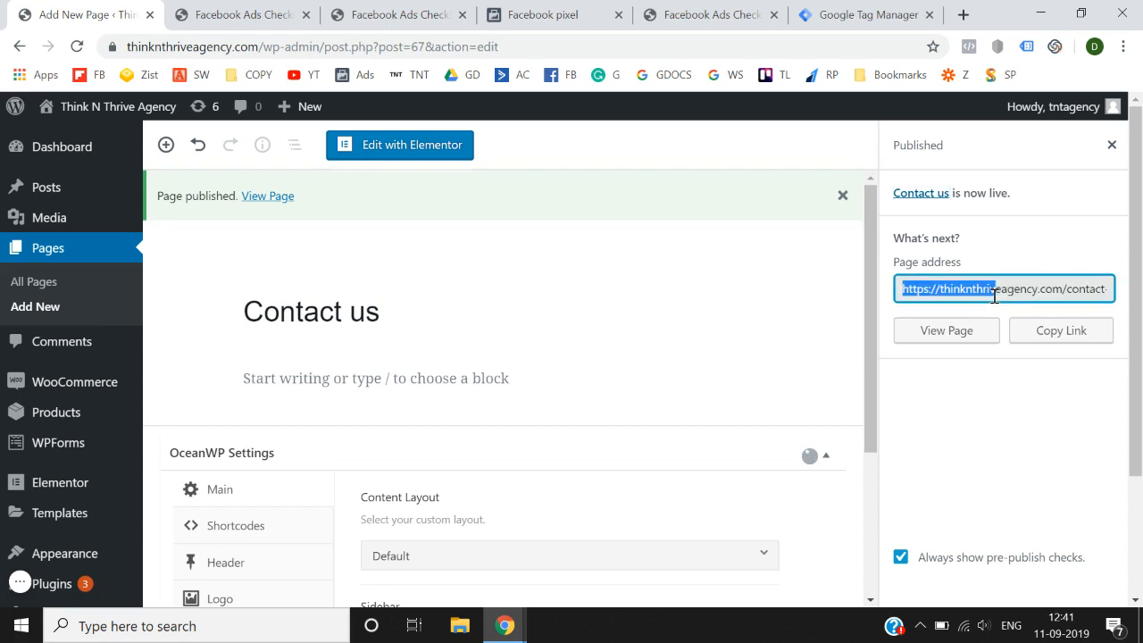
pyautogui.hotkey('ctrl', 'a')
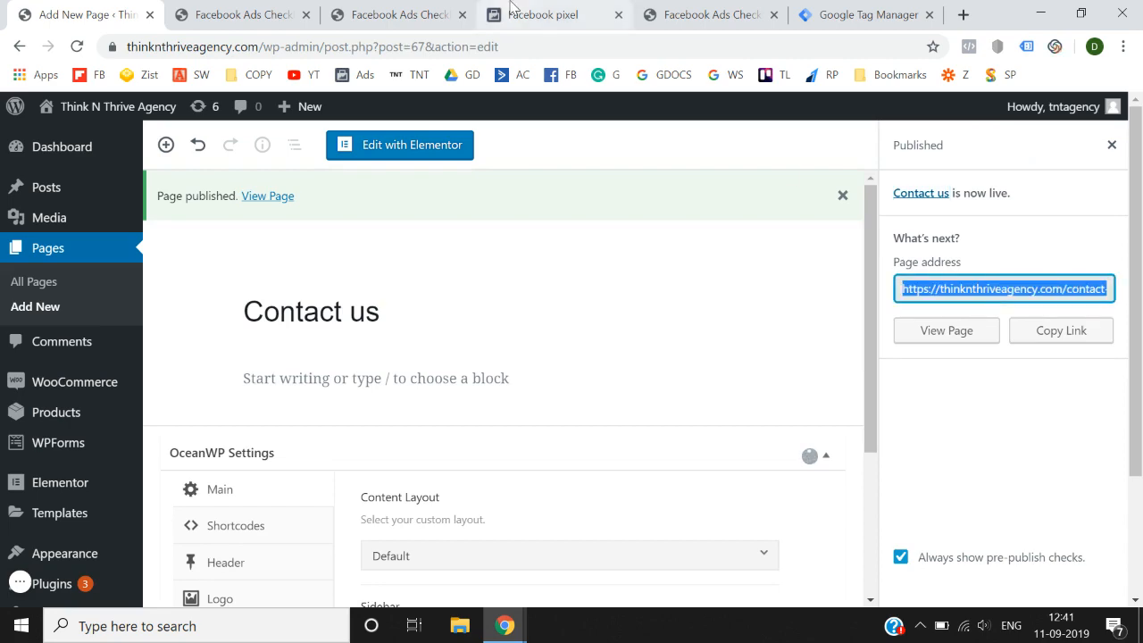
pyautogui.click(241, 15)
pyautogui.click(576, 8)
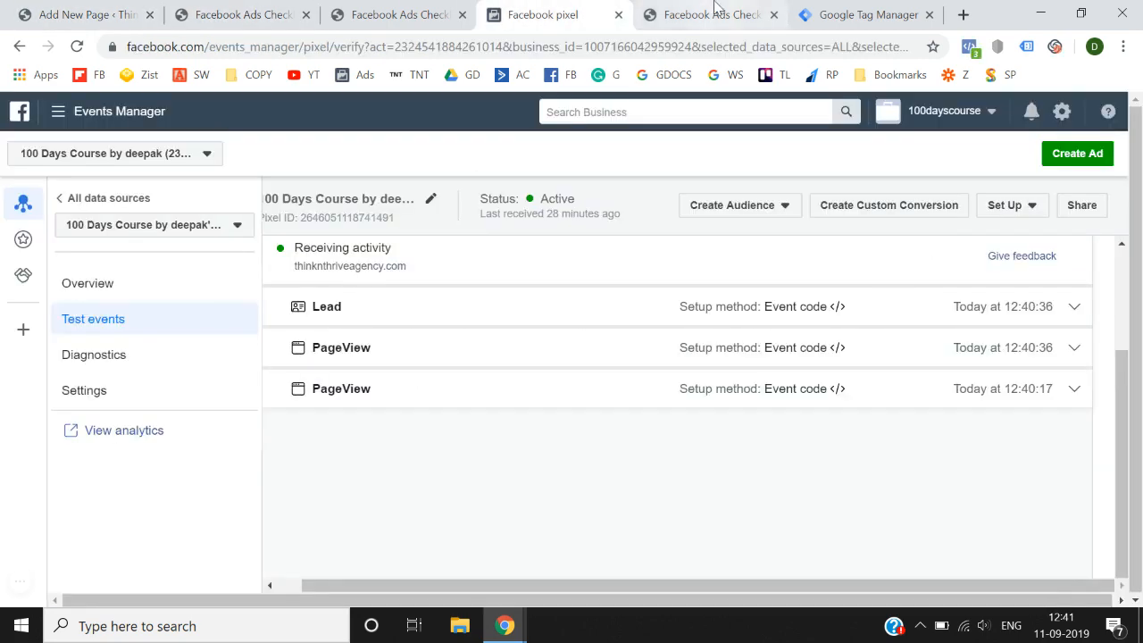
pyautogui.click(718, 8)
pyautogui.click(716, 43)
pyautogui.write('https://thinknthriveagency.com/contact-us/')
pyautogui.press('Return')
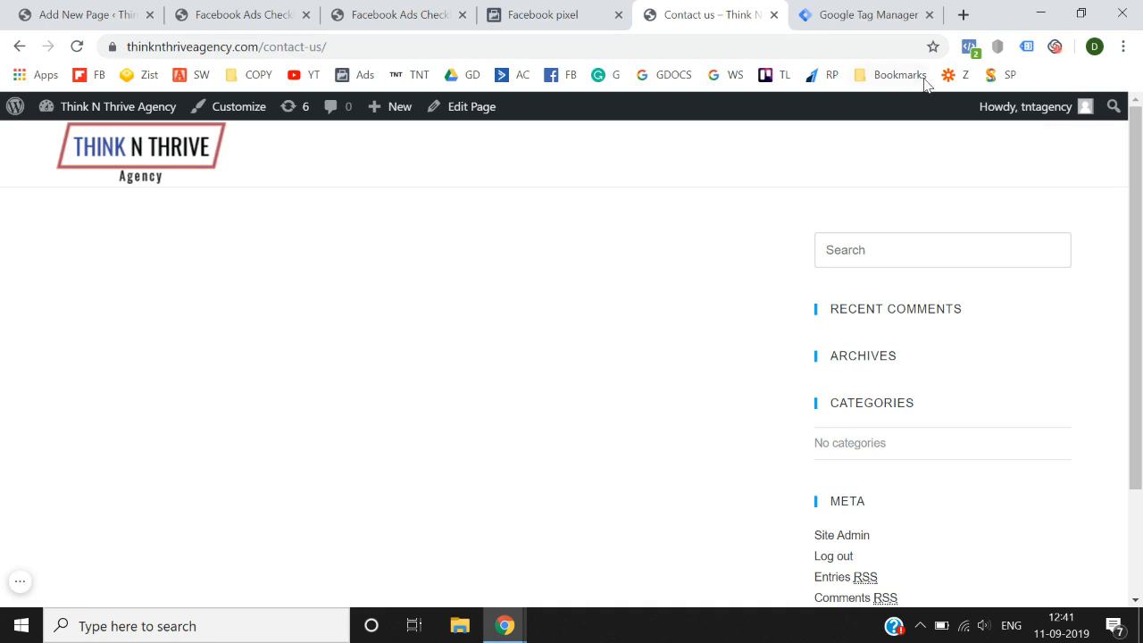
# Check which pixel events the Contact us page fires, using Facebook Pixel Helper and the Test events log in Events Manager.
pyautogui.click(969, 48)
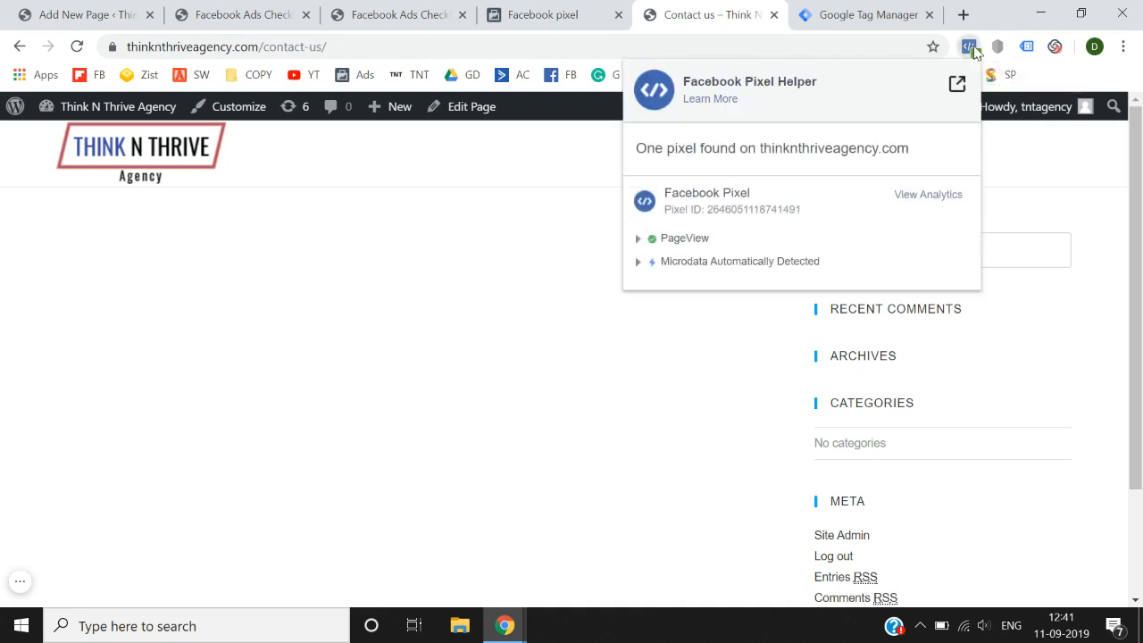
pyautogui.click(576, 415)
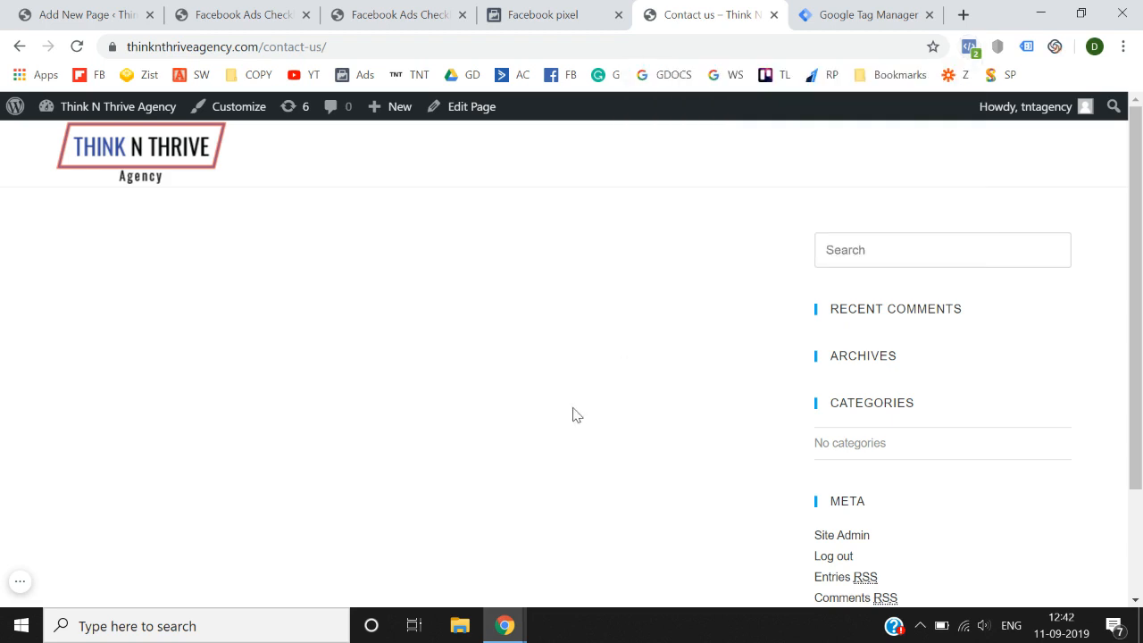
pyautogui.click(605, 7)
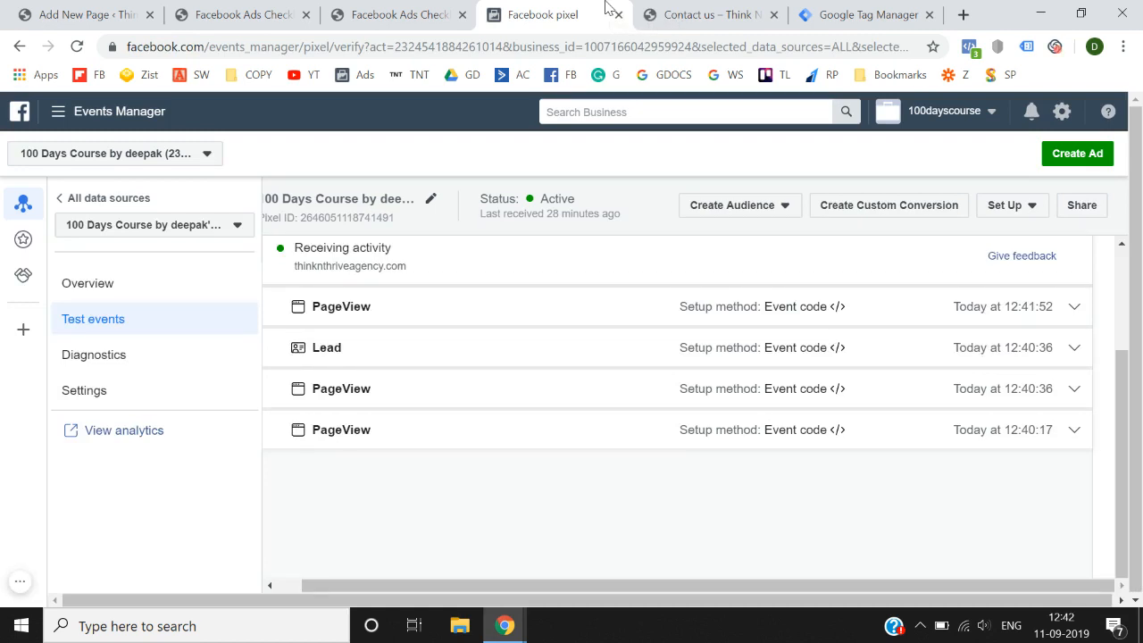
# Set up new events by manually adding event code, and copy the Contact event's snippet for tracking when the page loads.
pyautogui.click(1011, 207)
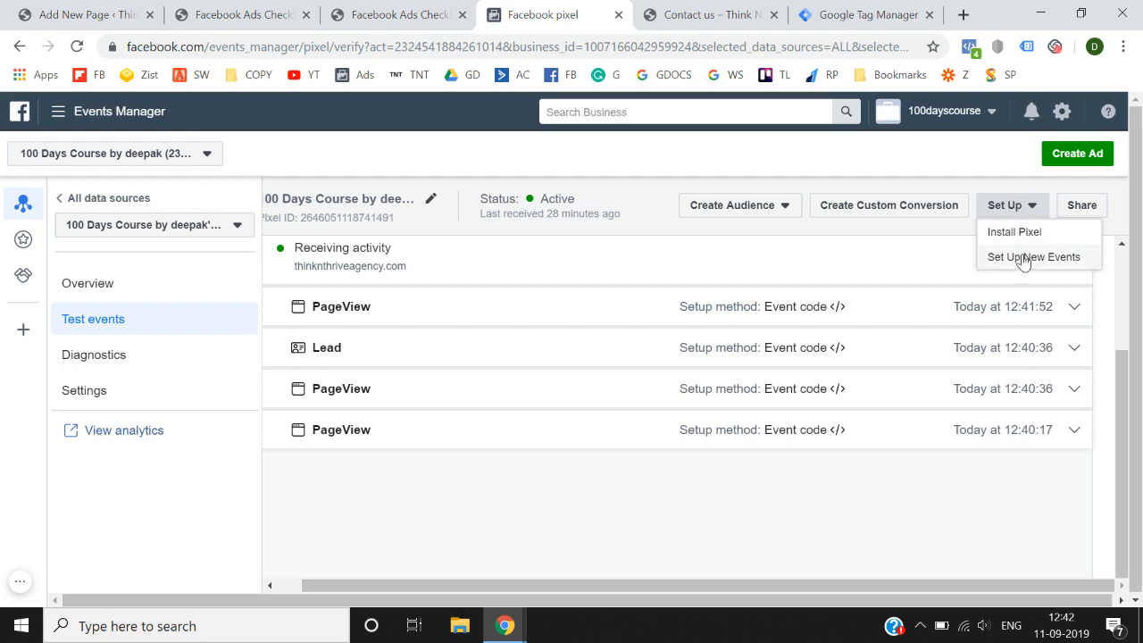
pyautogui.click(1025, 259)
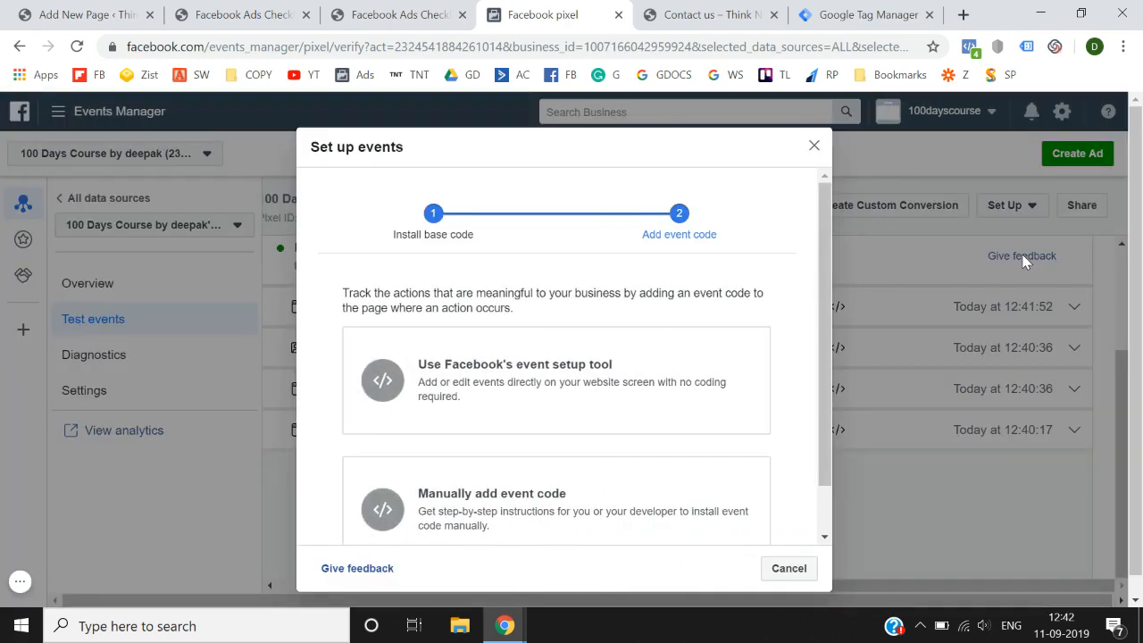
pyautogui.click(596, 502)
pyautogui.scroll(-4, 596, 502)
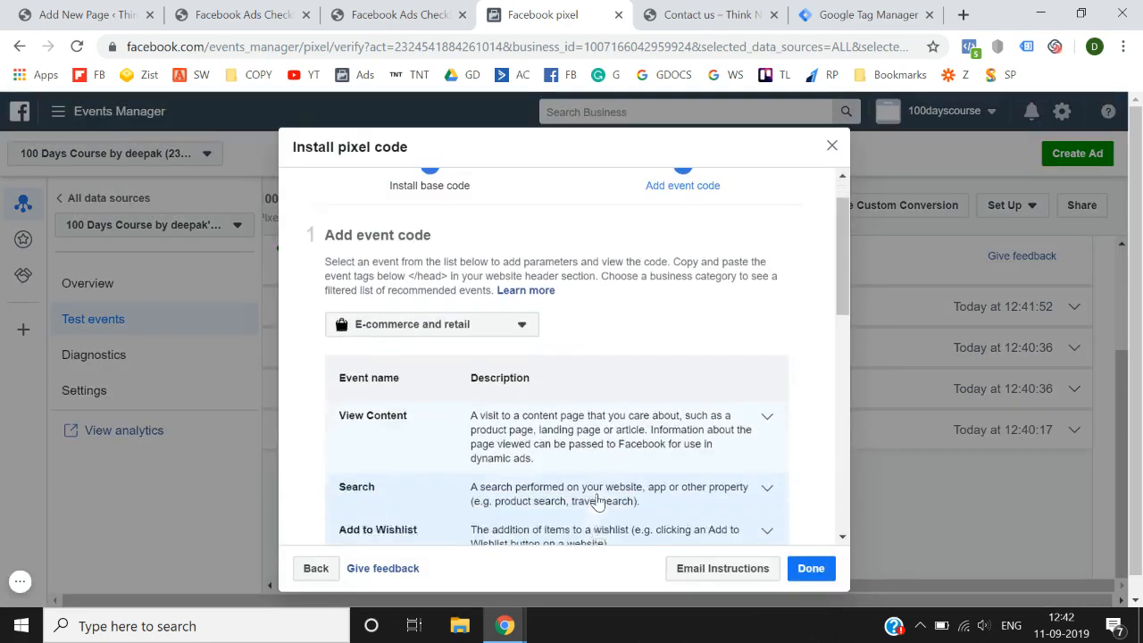
pyautogui.scroll(-3, 596, 502)
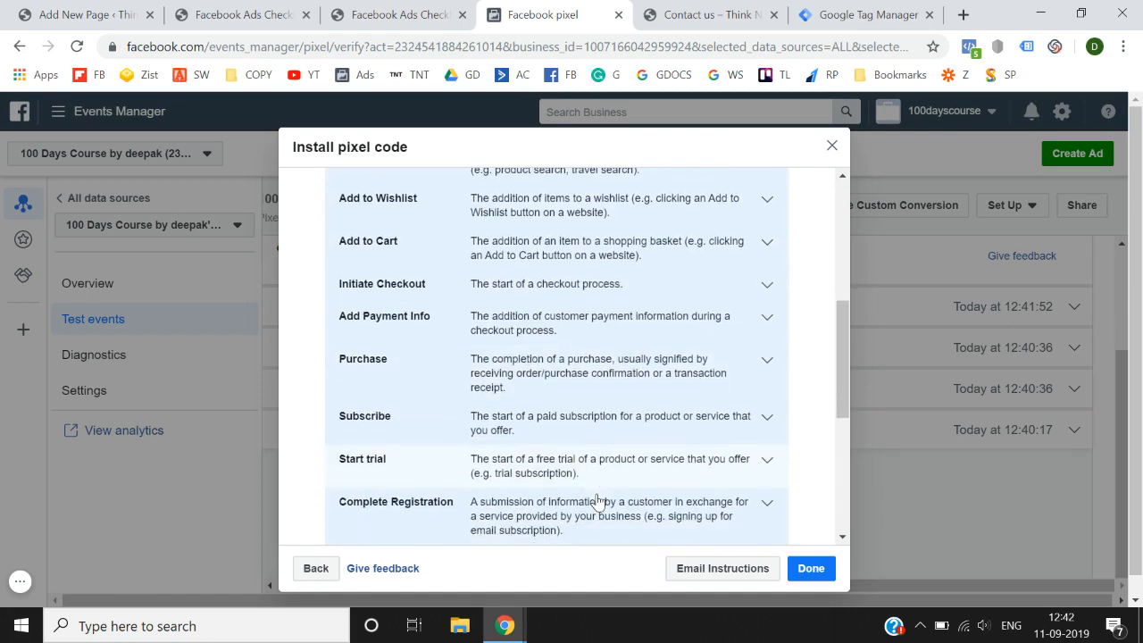
pyautogui.scroll(-1, 596, 502)
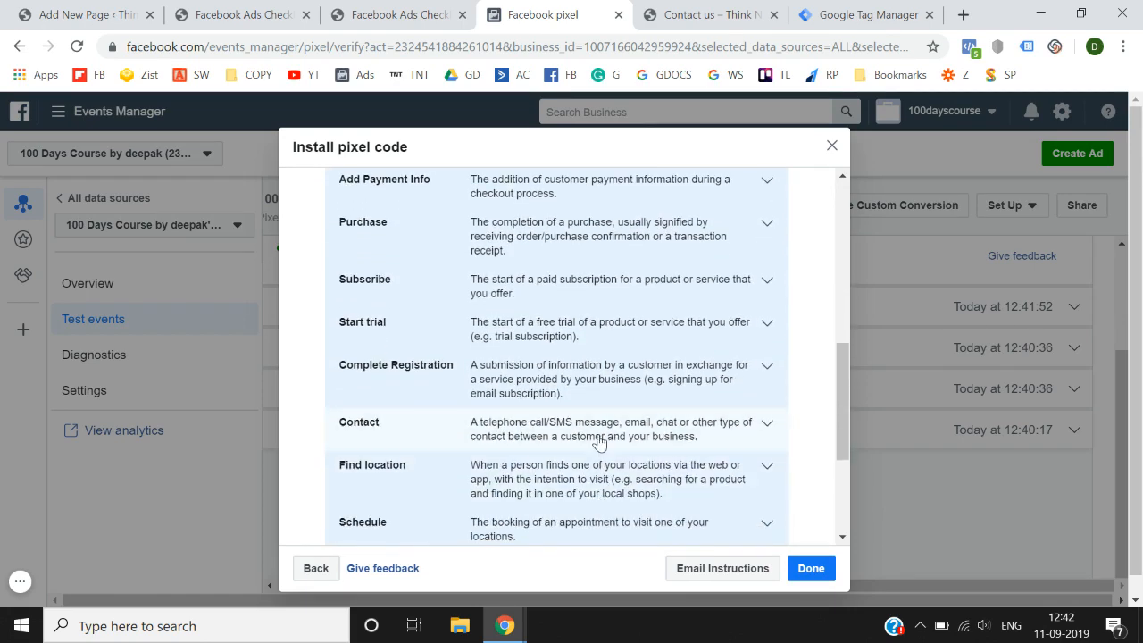
pyautogui.click(601, 434)
pyautogui.scroll(-2, 600, 437)
pyautogui.scroll(-1, 600, 439)
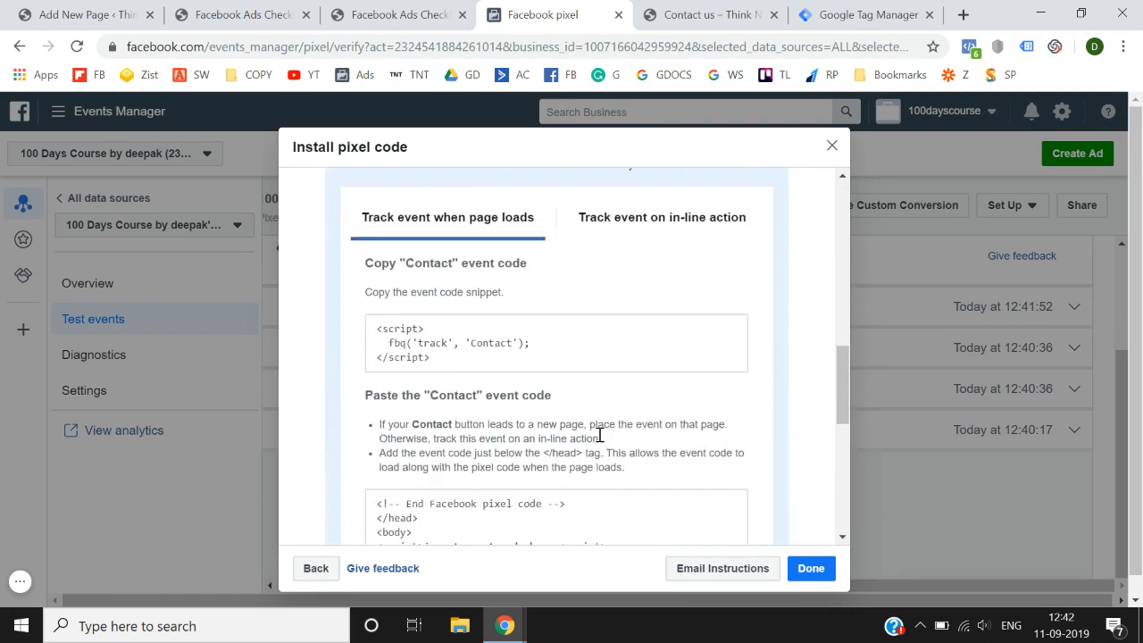
pyautogui.scroll(-1, 566, 369)
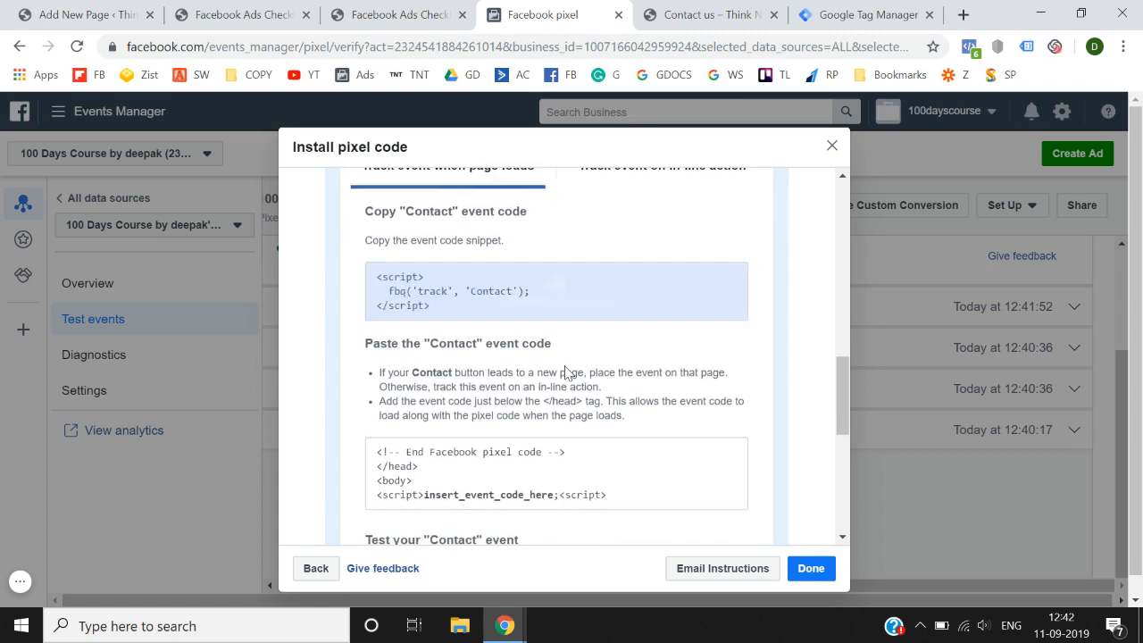
pyautogui.click(570, 306)
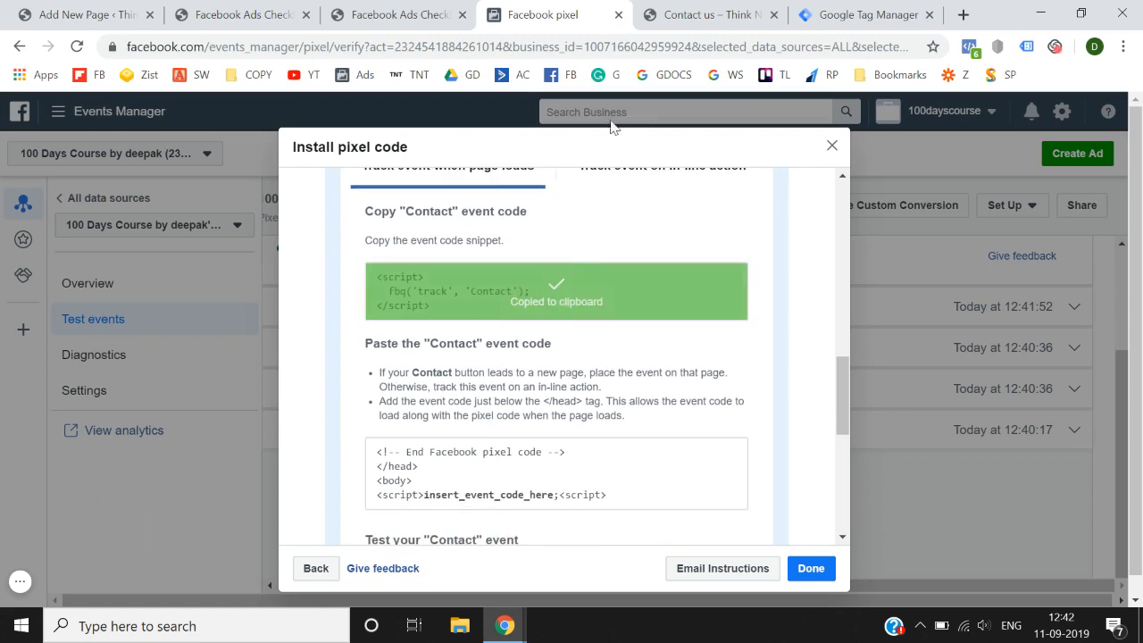
# Switch to Google Tag Manager and create a new tag named "Facebook Pixel - Contact".
pyautogui.click(817, 11)
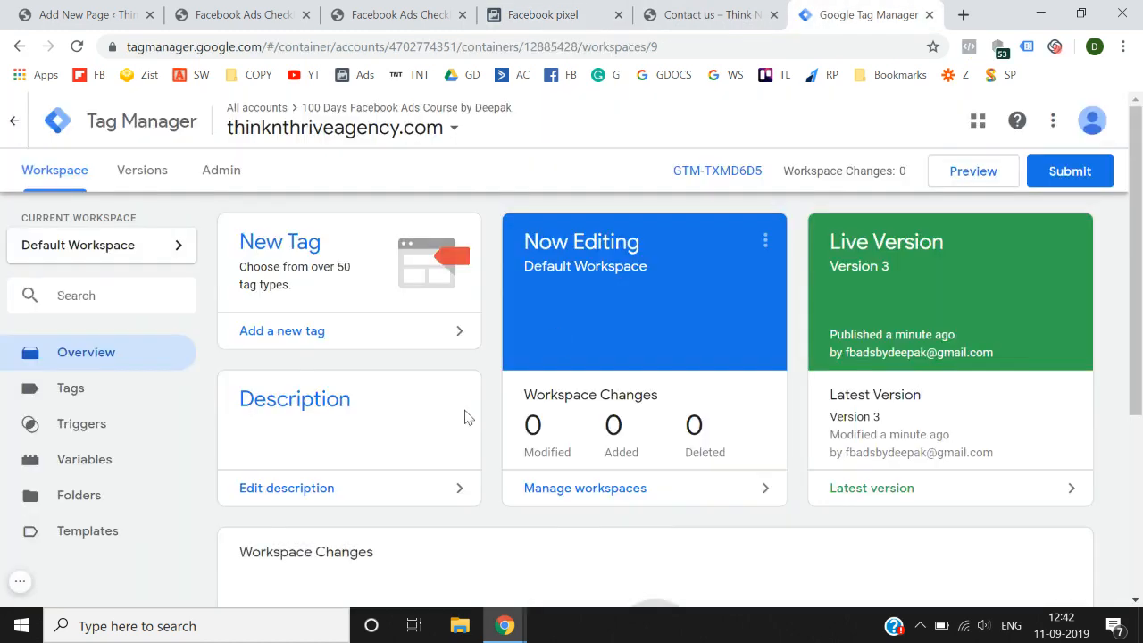
pyautogui.click(350, 348)
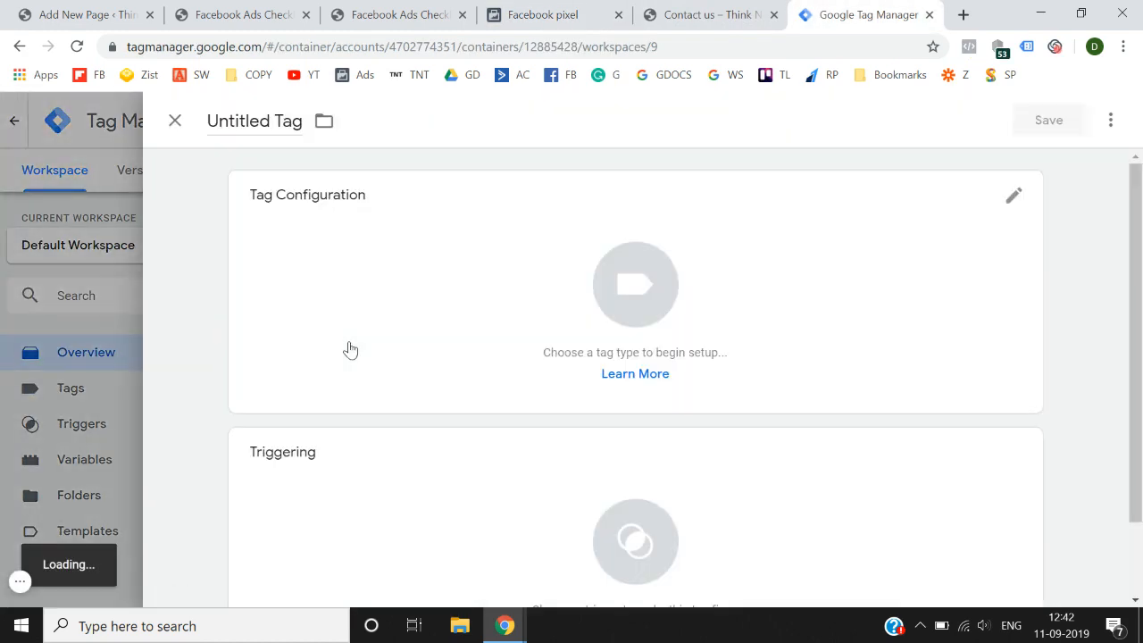
pyautogui.click(275, 126)
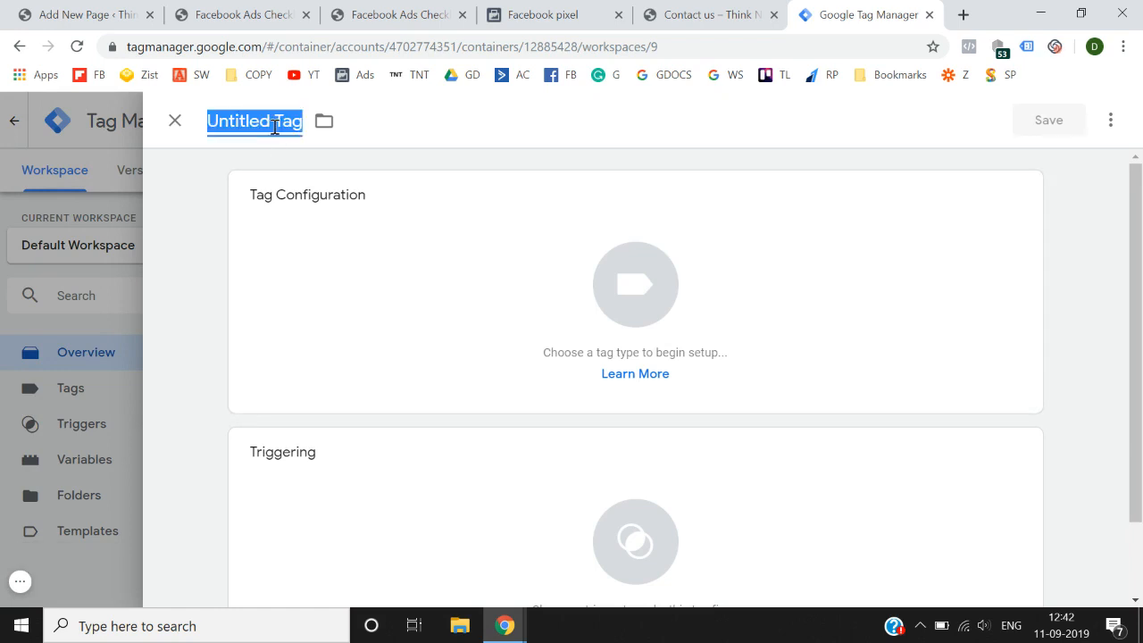
pyautogui.write('Faceb')
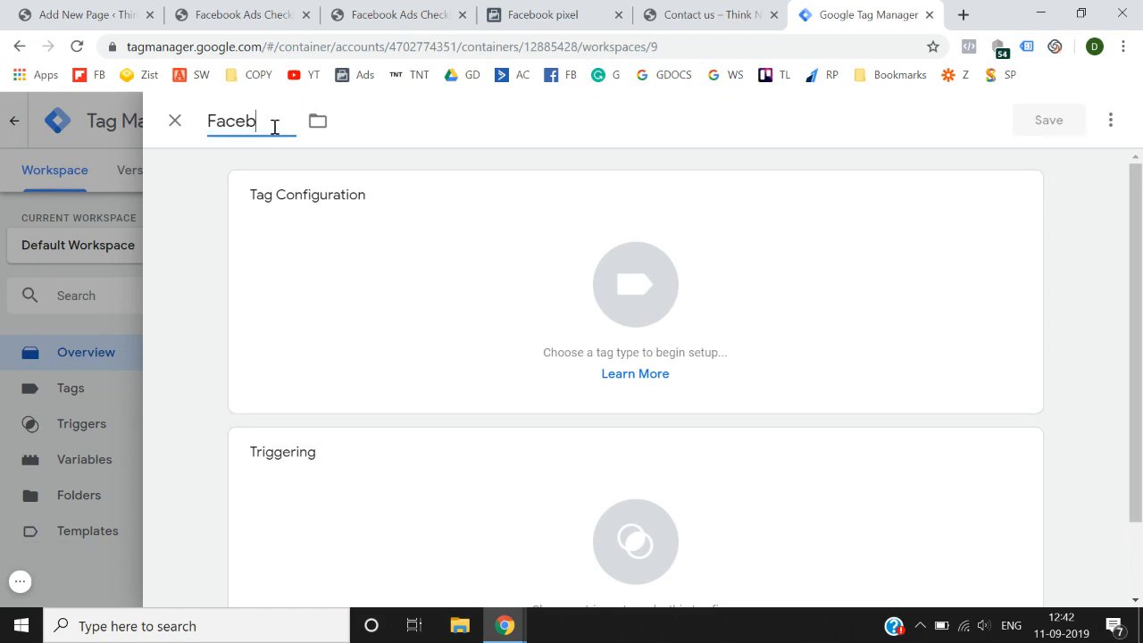
pyautogui.write('ook Pixel - Contact')
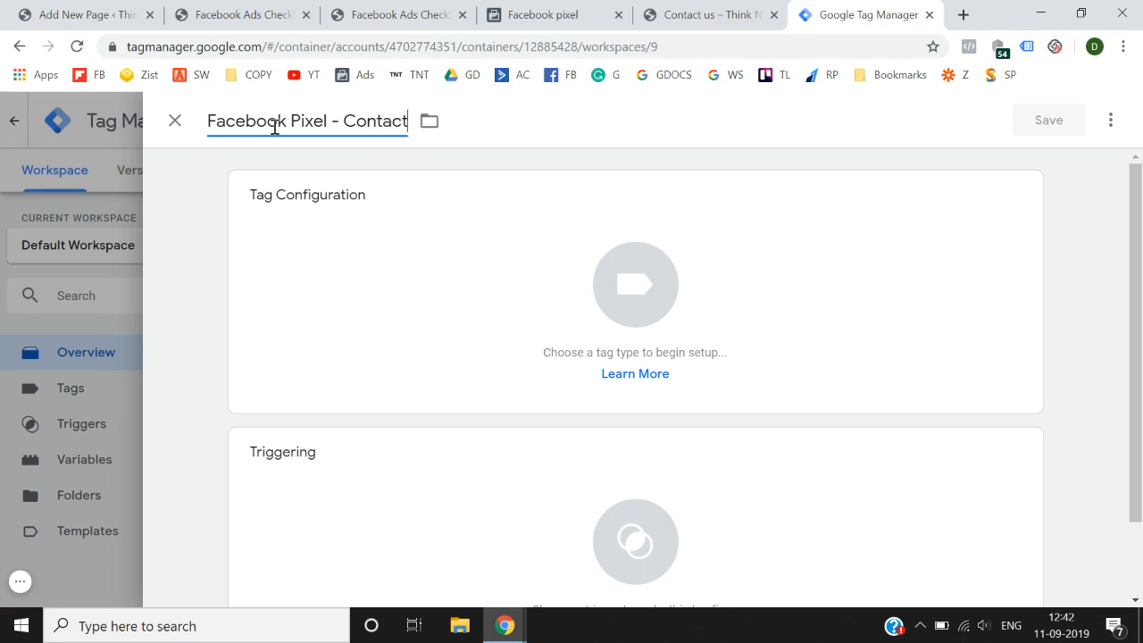
# Set the tag type to Custom HTML and paste the copied Contact event code into the tag.
pyautogui.click(615, 253)
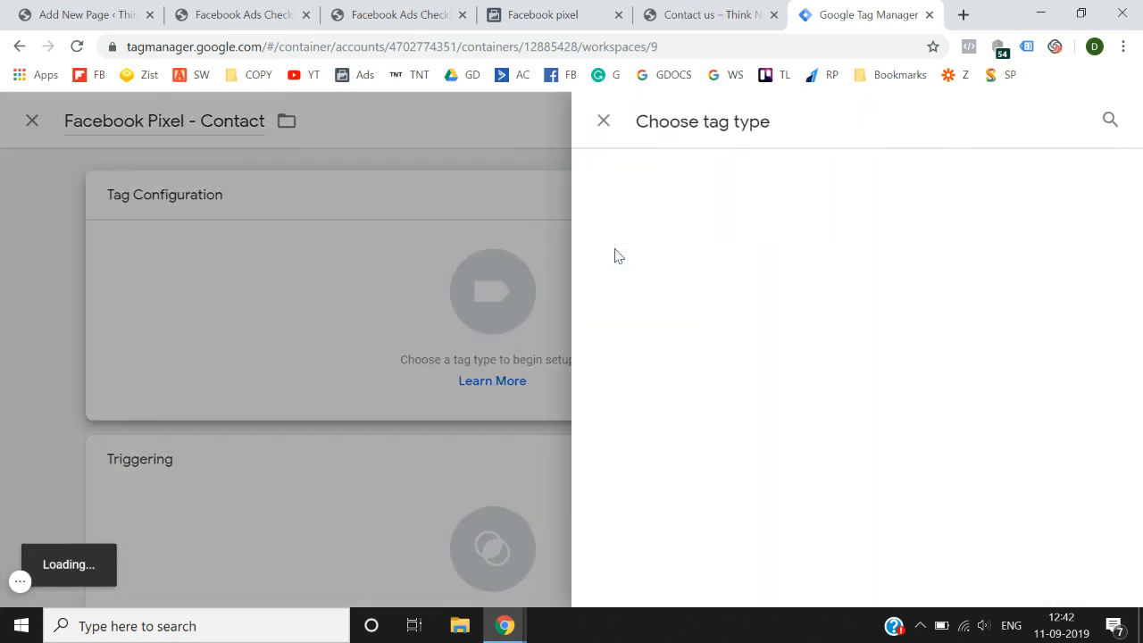
pyautogui.click(1109, 120)
pyautogui.write('cus')
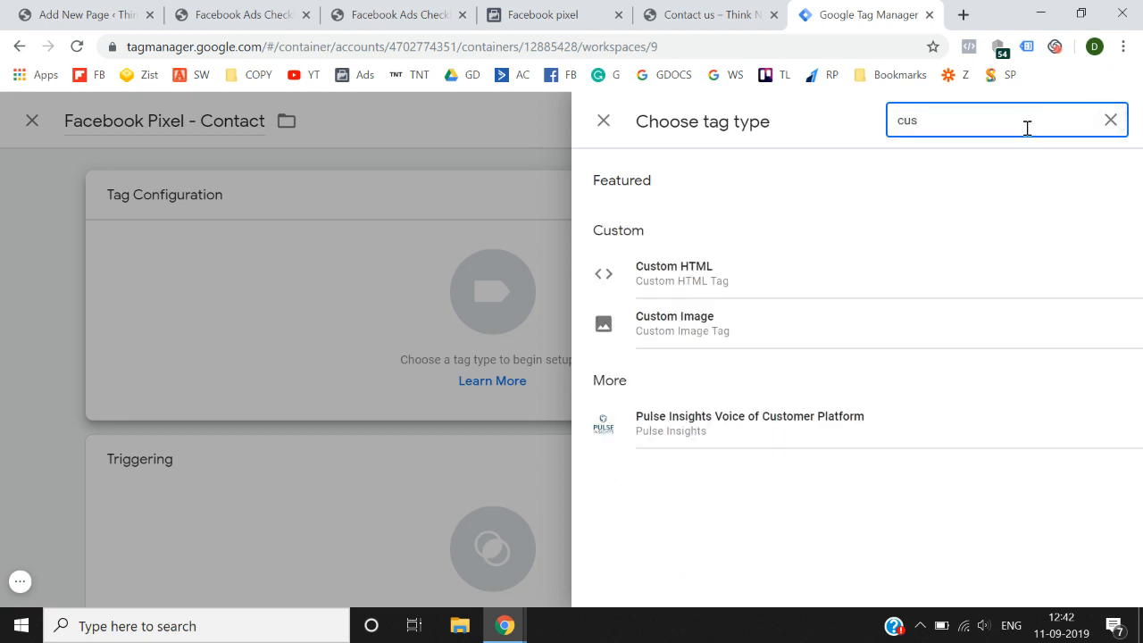
pyautogui.click(719, 280)
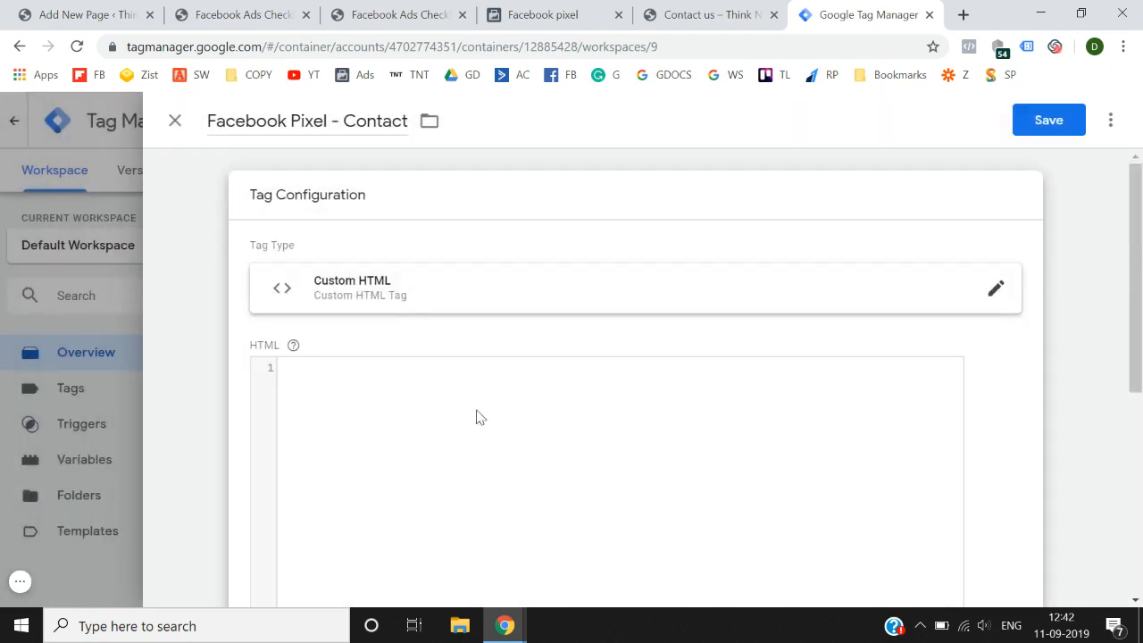
pyautogui.click(473, 419)
pyautogui.hotkey('ctrl', 'v')
# Open the trigger choices for the Contact tag and copy the Contact us page's URL from its browser tab.
pyautogui.scroll(-5, 467, 423)
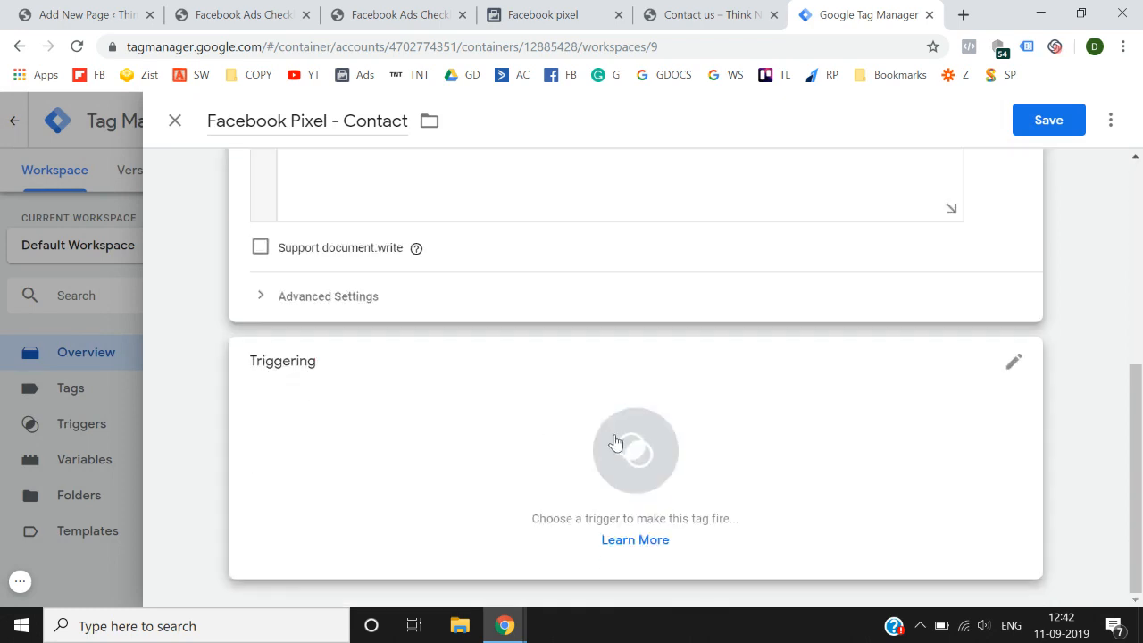
pyautogui.click(616, 443)
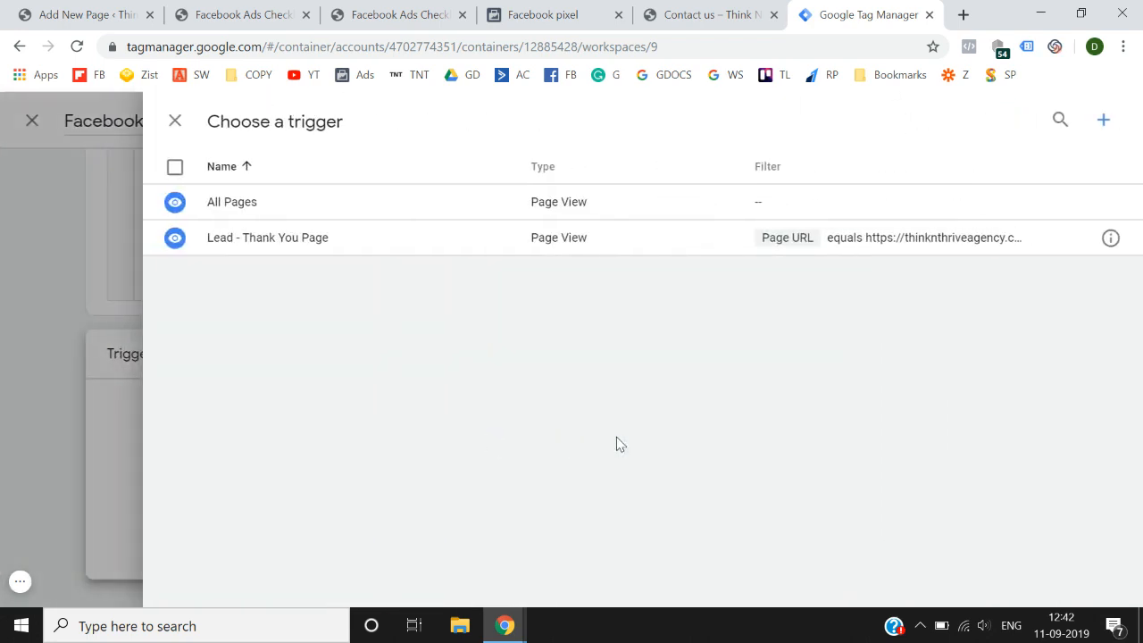
pyautogui.click(764, 11)
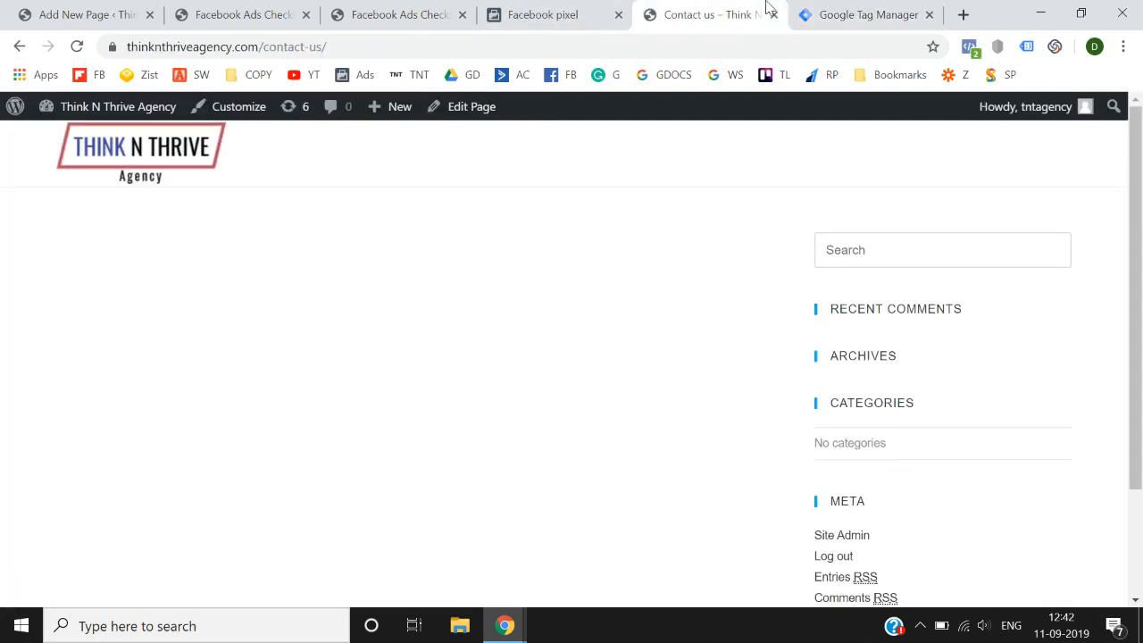
pyautogui.click(515, 53)
pyautogui.hotkey('ctrl', 'c')
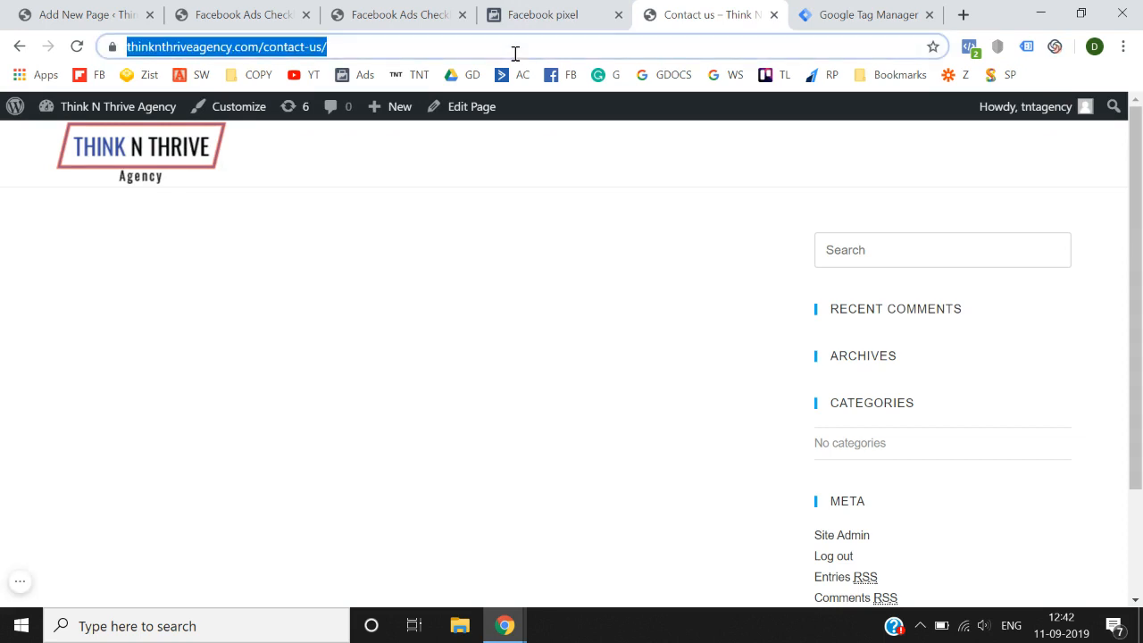
pyautogui.click(862, 13)
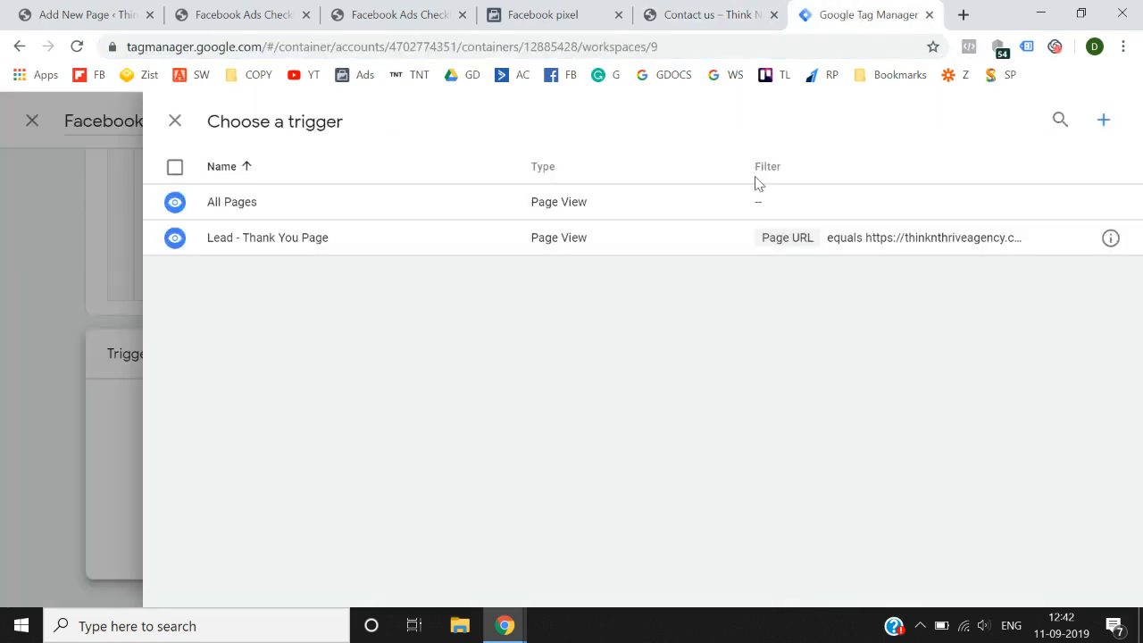
# Create a new trigger named "Contact us Page" for the tag.
pyautogui.click(1103, 120)
pyautogui.click(300, 130)
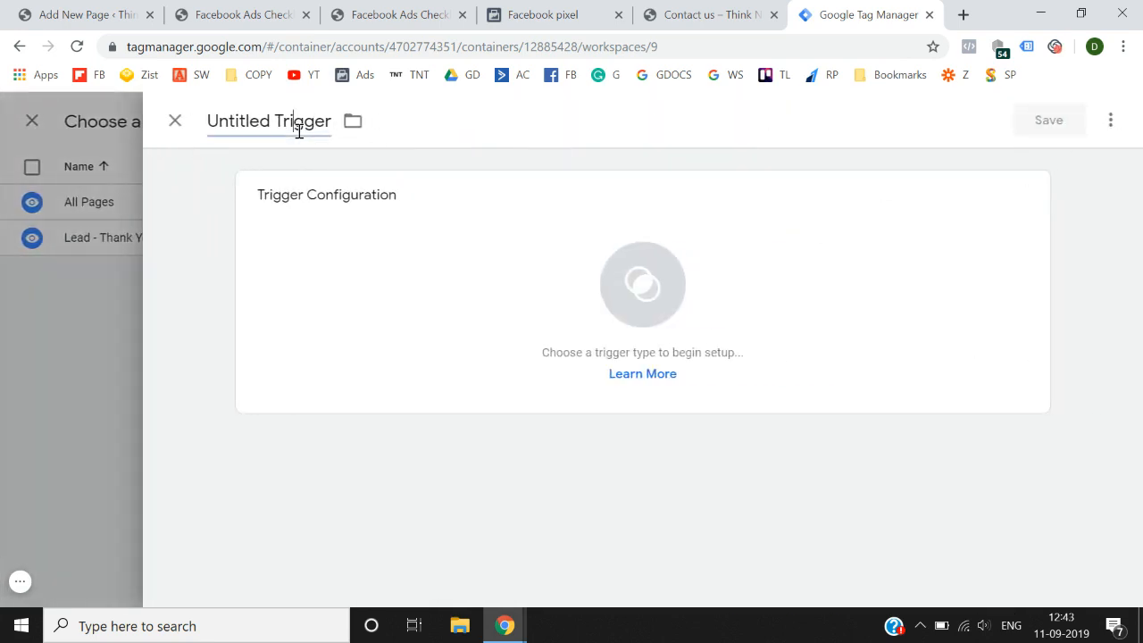
pyautogui.hotkey('ctrl', 'a')
pyautogui.write('Co')
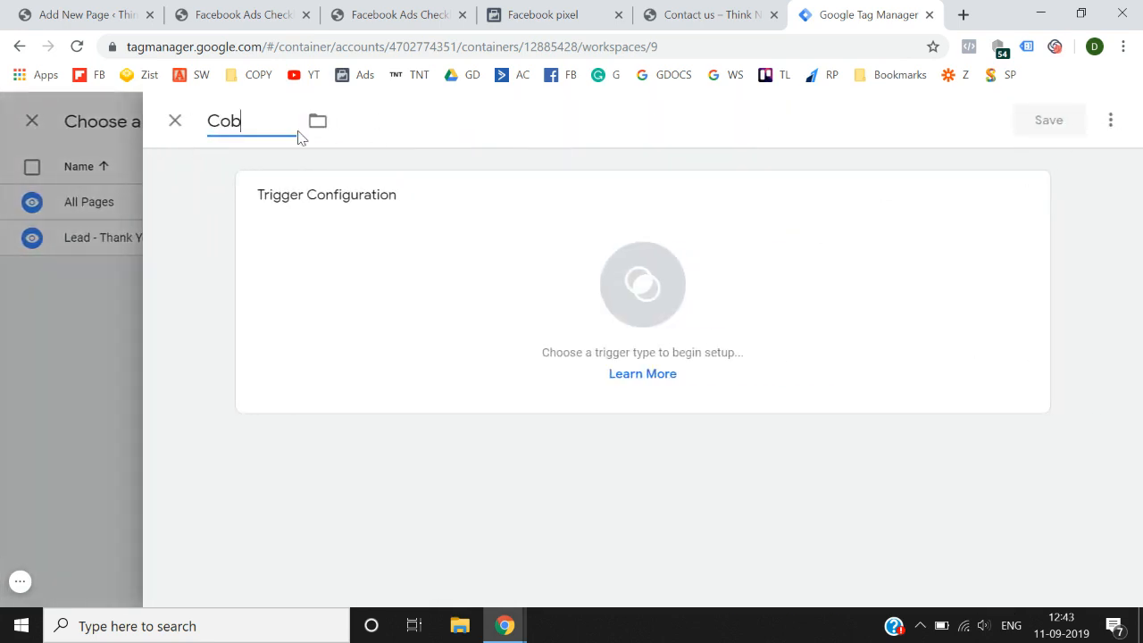
pyautogui.write('ntact us Page')
# Make it a Page View trigger for Some Page Views where Page URL equals the copied thinknthriveagency.com/contact-us/ address, and save it.
pyautogui.click(602, 296)
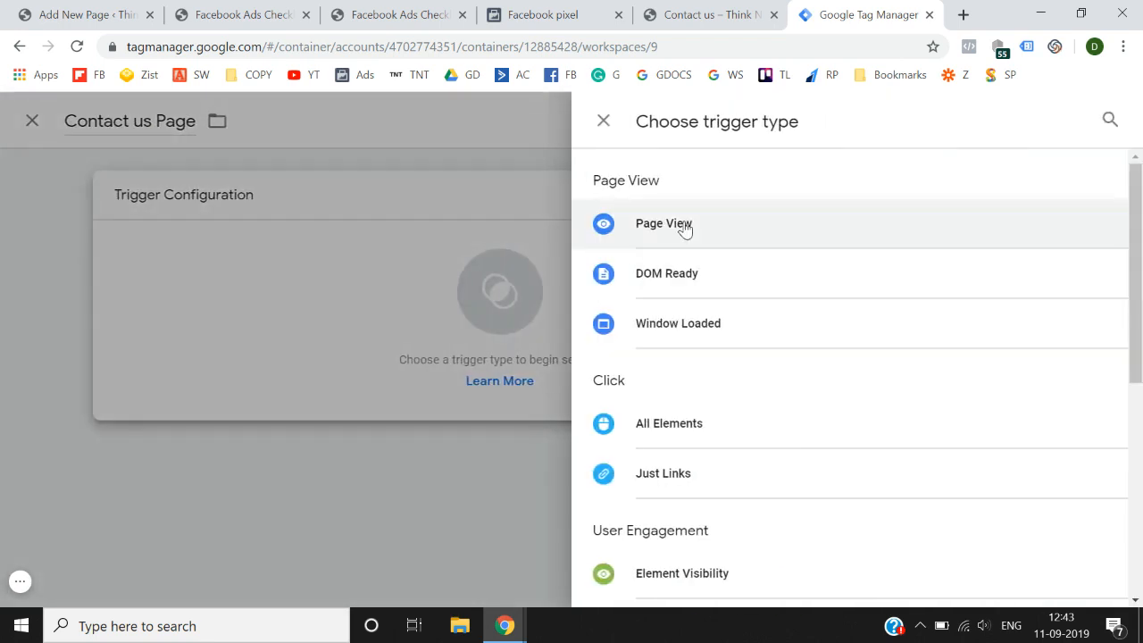
pyautogui.click(684, 229)
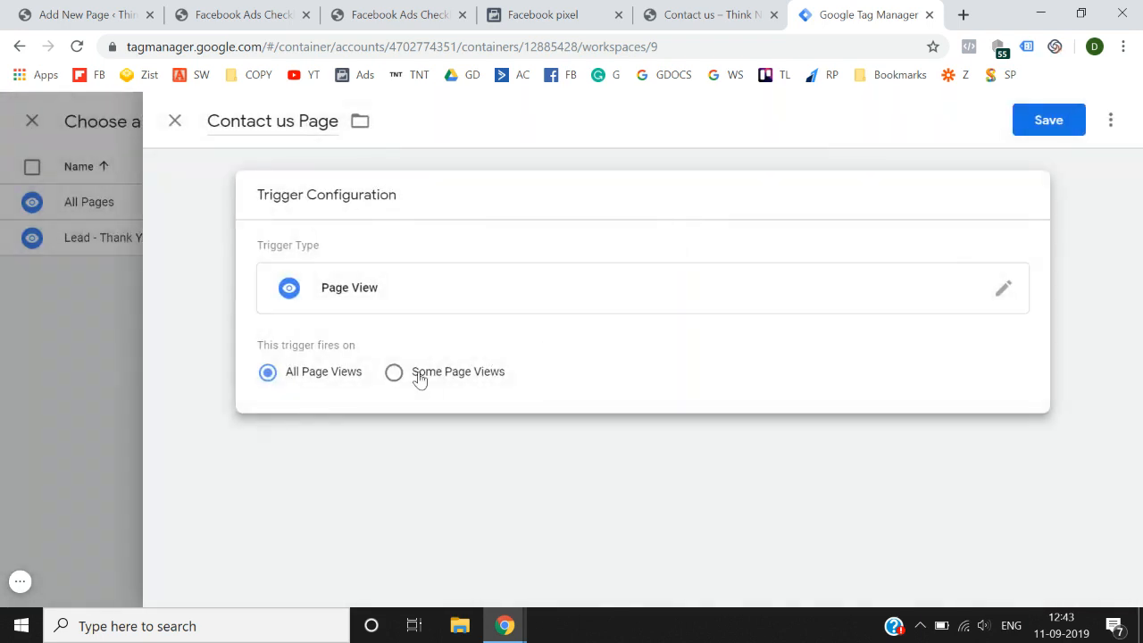
pyautogui.click(420, 377)
pyautogui.click(427, 444)
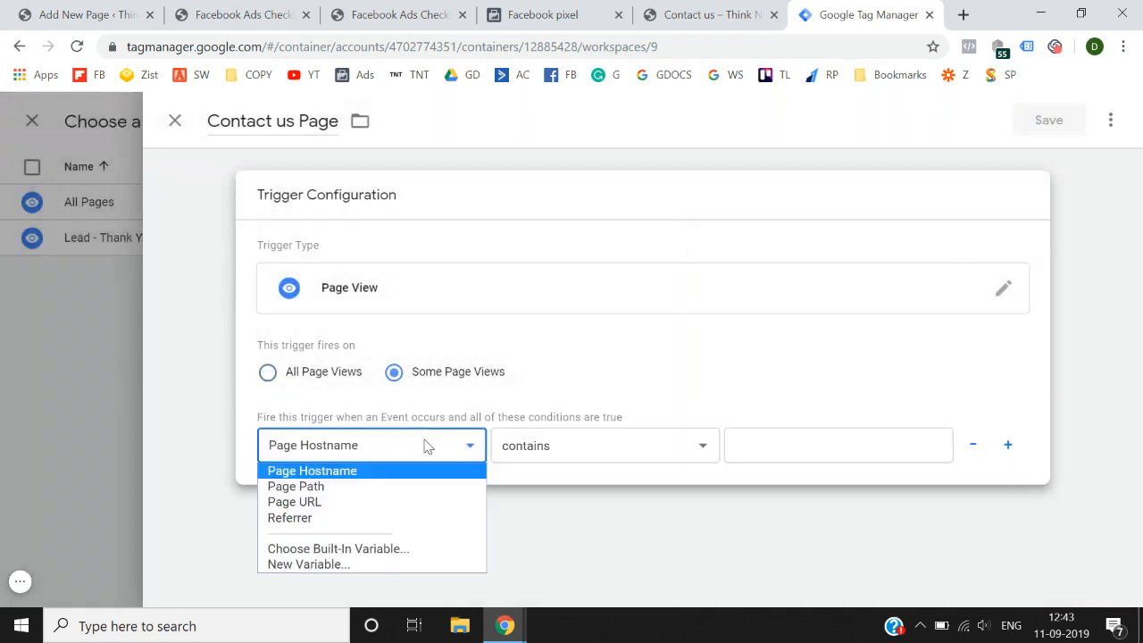
pyautogui.click(364, 505)
pyautogui.click(541, 448)
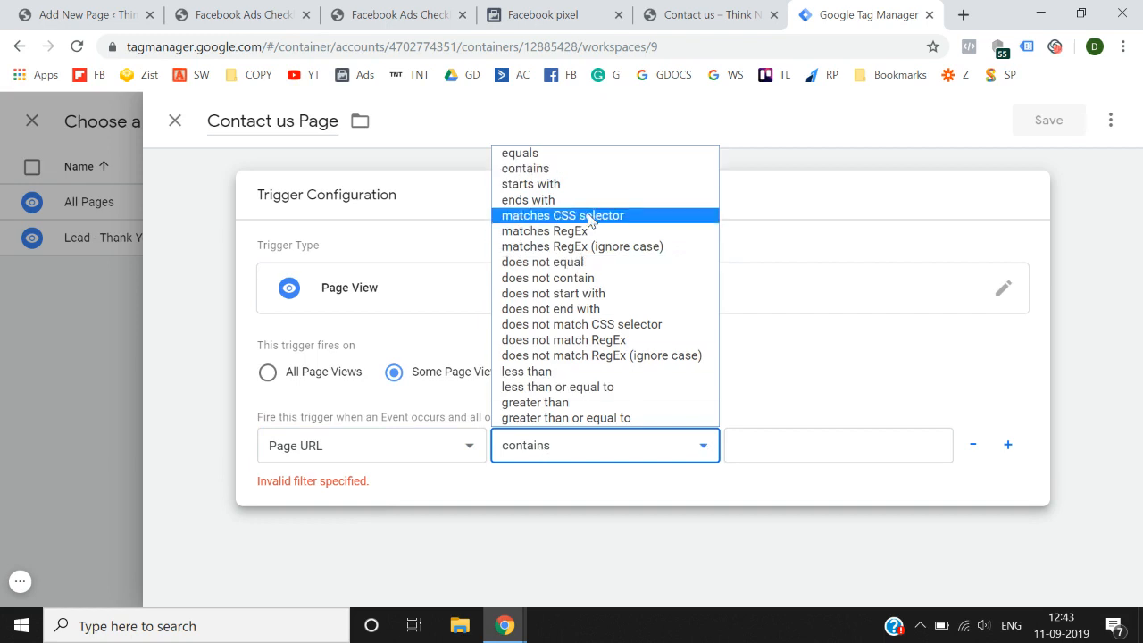
pyautogui.click(612, 157)
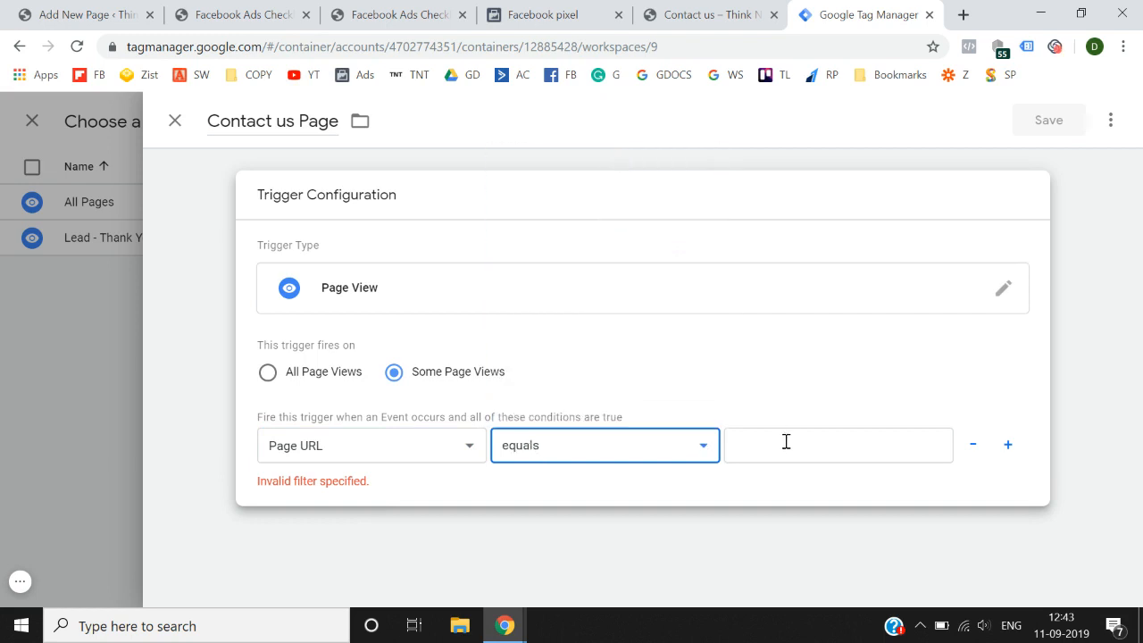
pyautogui.click(786, 443)
pyautogui.hotkey('ctrl', 'v')
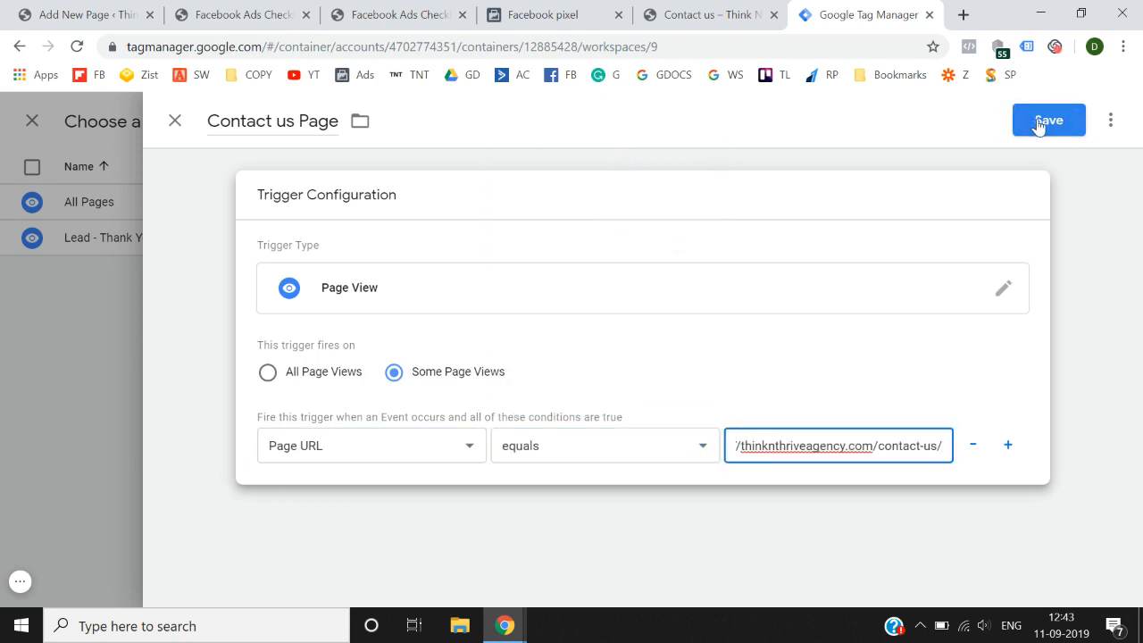
pyautogui.click(1036, 122)
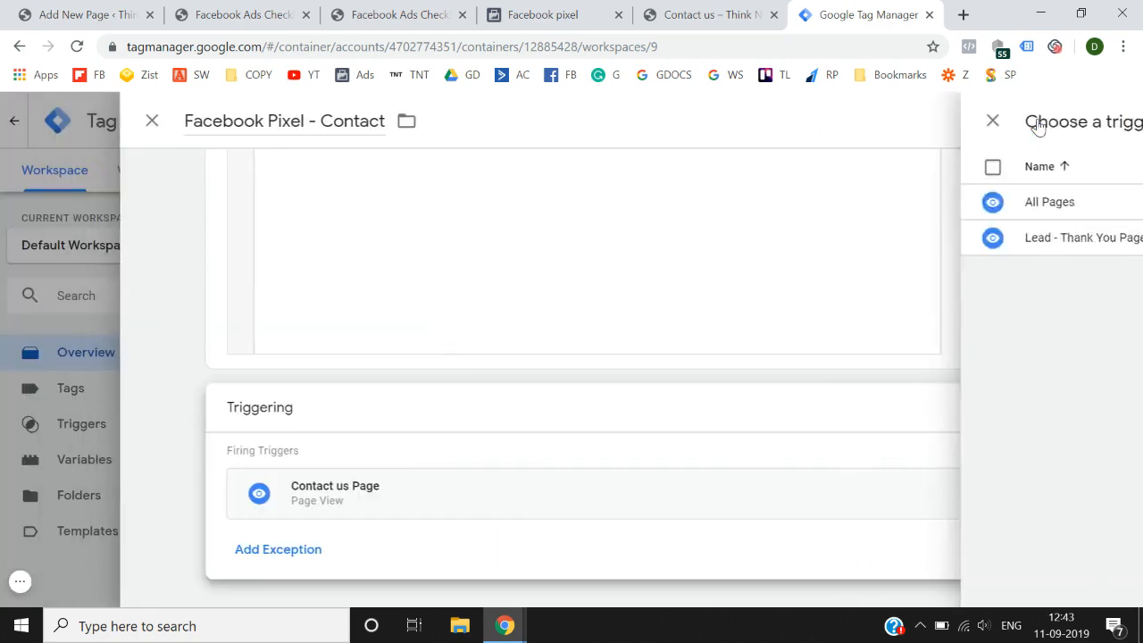
# Save the Contact tag and publish the workspace changes without a version name or description.
pyautogui.click(1048, 123)
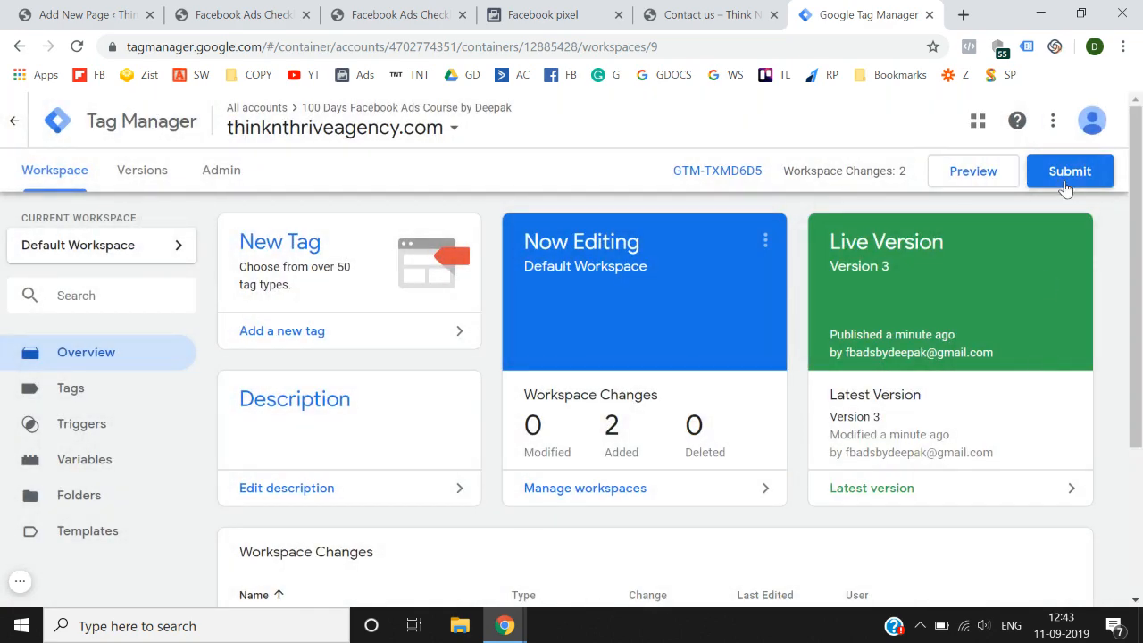
pyautogui.click(1065, 171)
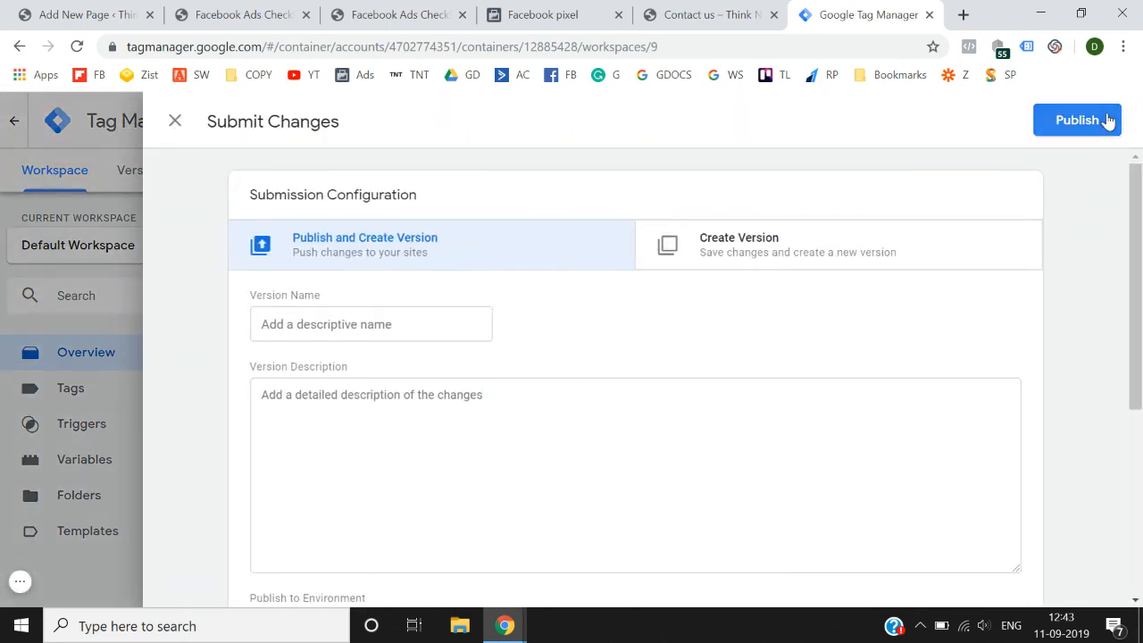
pyautogui.click(1107, 120)
pyautogui.click(804, 562)
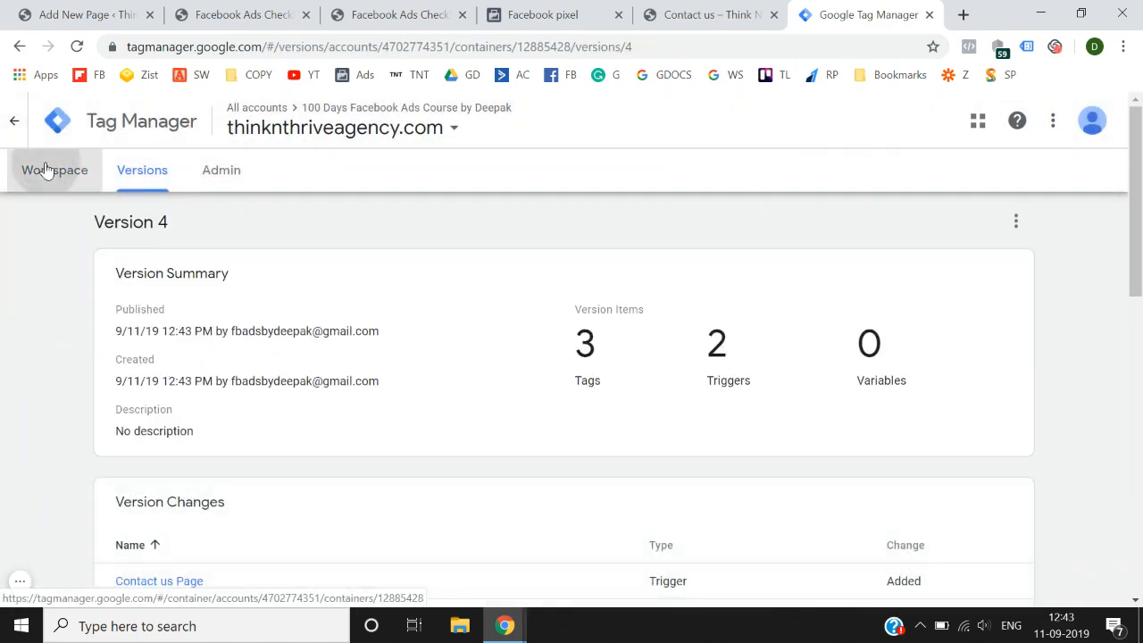
# Turn on preview mode for the Default Workspace and reload the Contact us page.
pyautogui.click(44, 169)
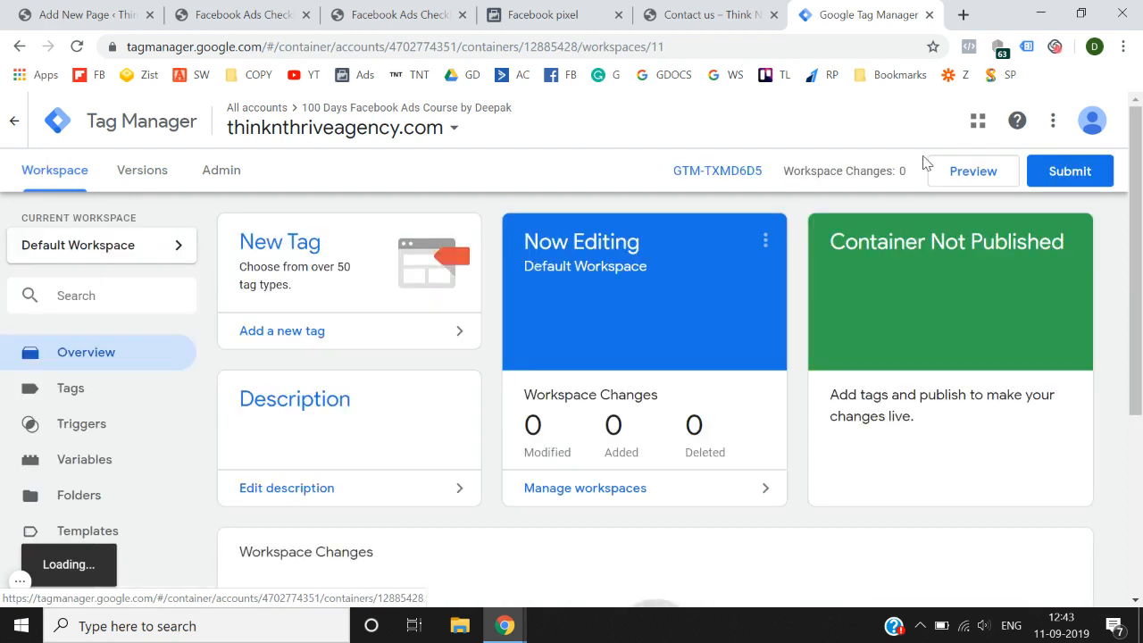
pyautogui.click(1010, 187)
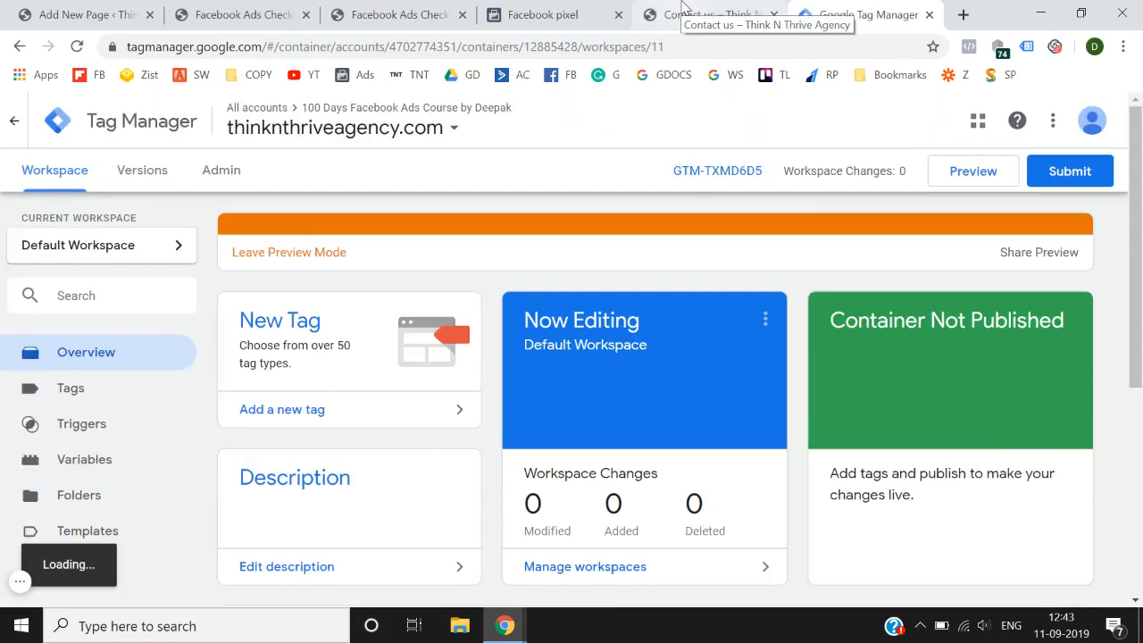
pyautogui.click(683, 8)
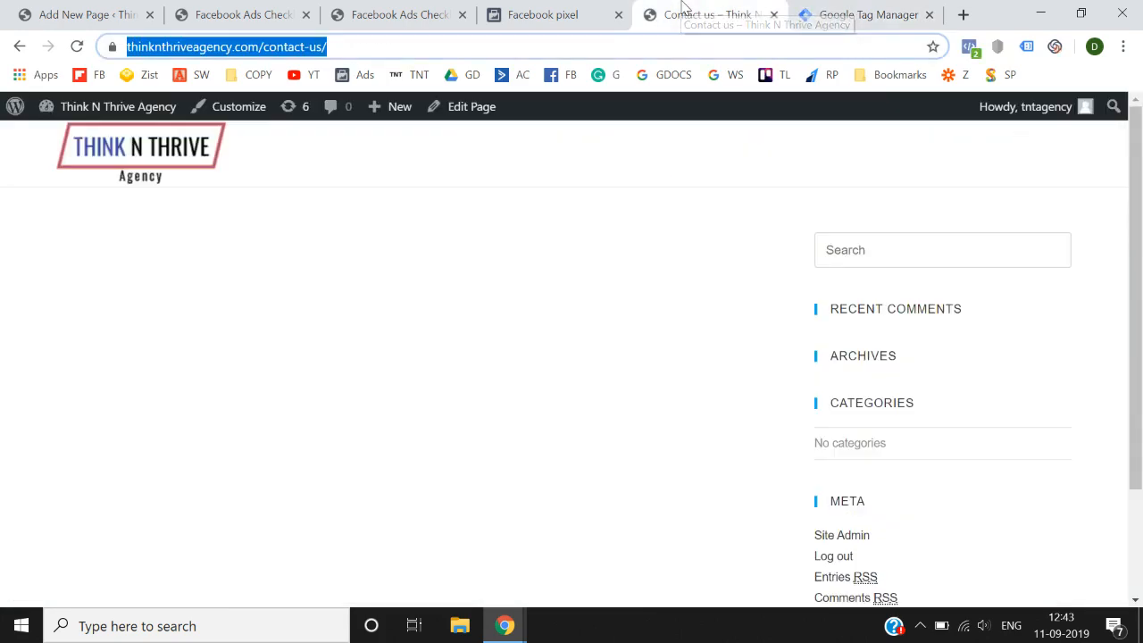
pyautogui.click(504, 388)
pyautogui.press('F5')
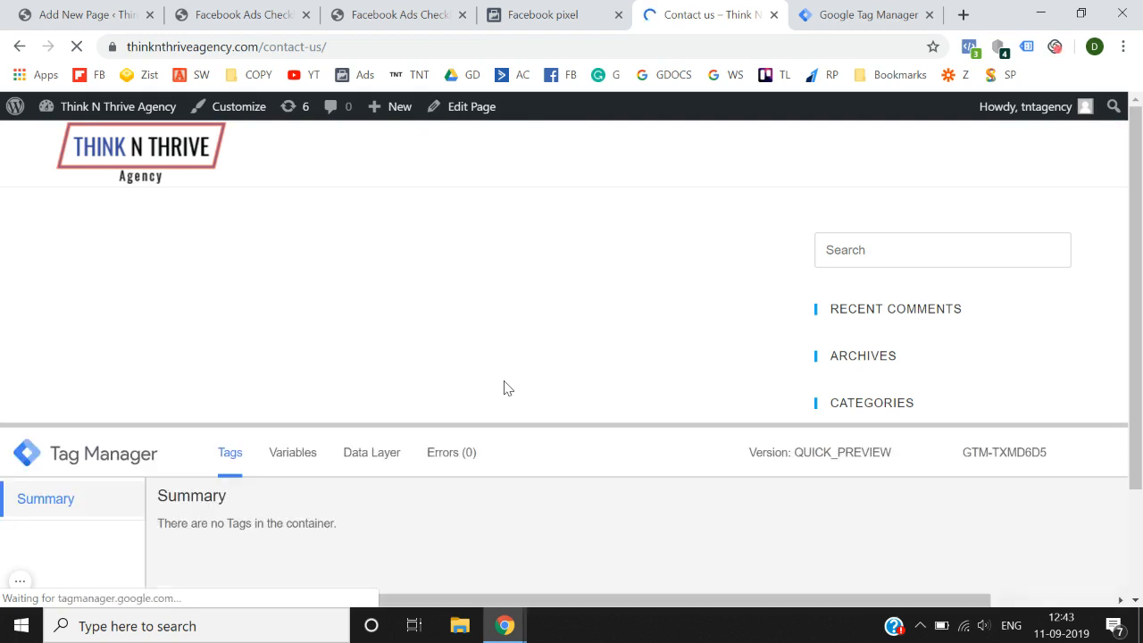
# Enlarge the Tag Manager debug pane and check which tags fired and did not fire on the Contact us page.
pyautogui.moveTo(510, 426); pyautogui.dragTo(571, 235)
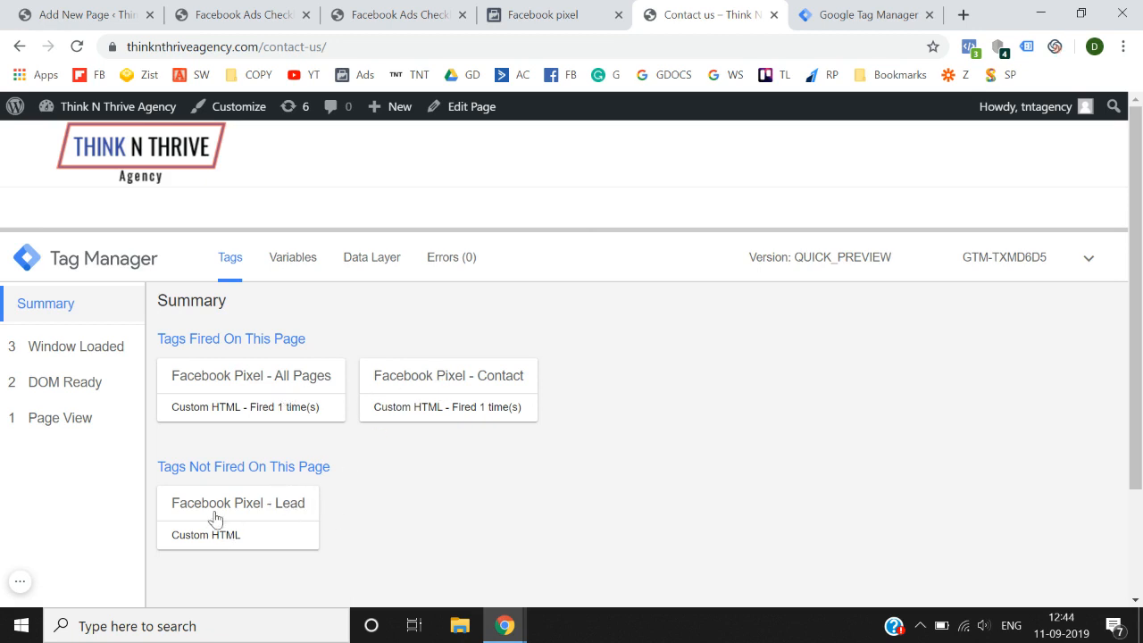
pyautogui.moveTo(156, 463); pyautogui.dragTo(228, 464)
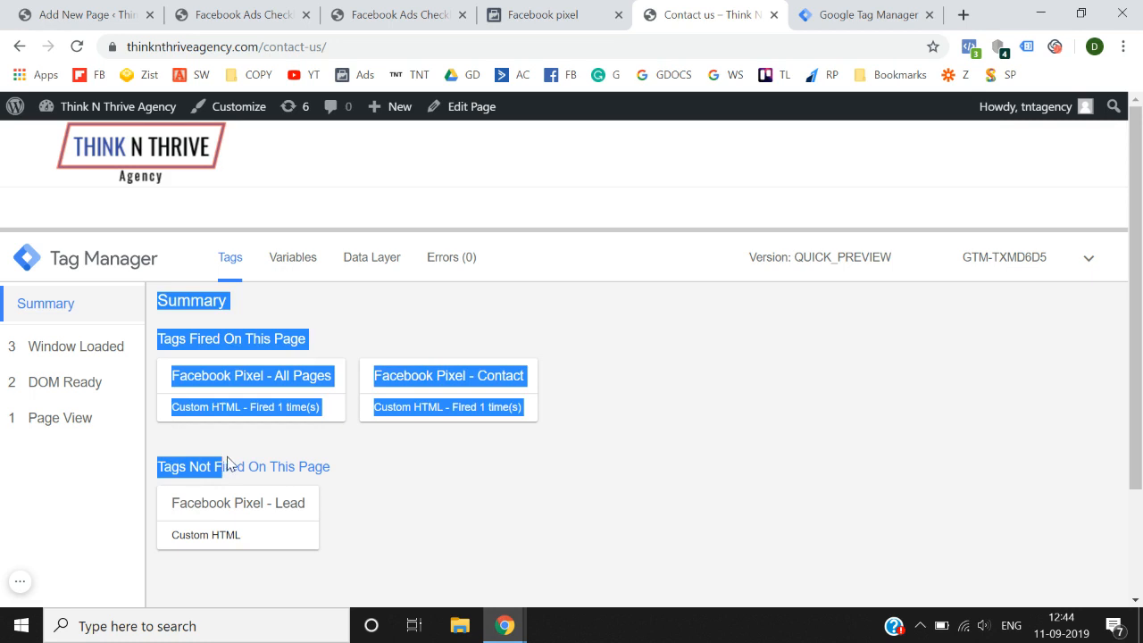
pyautogui.click(388, 495)
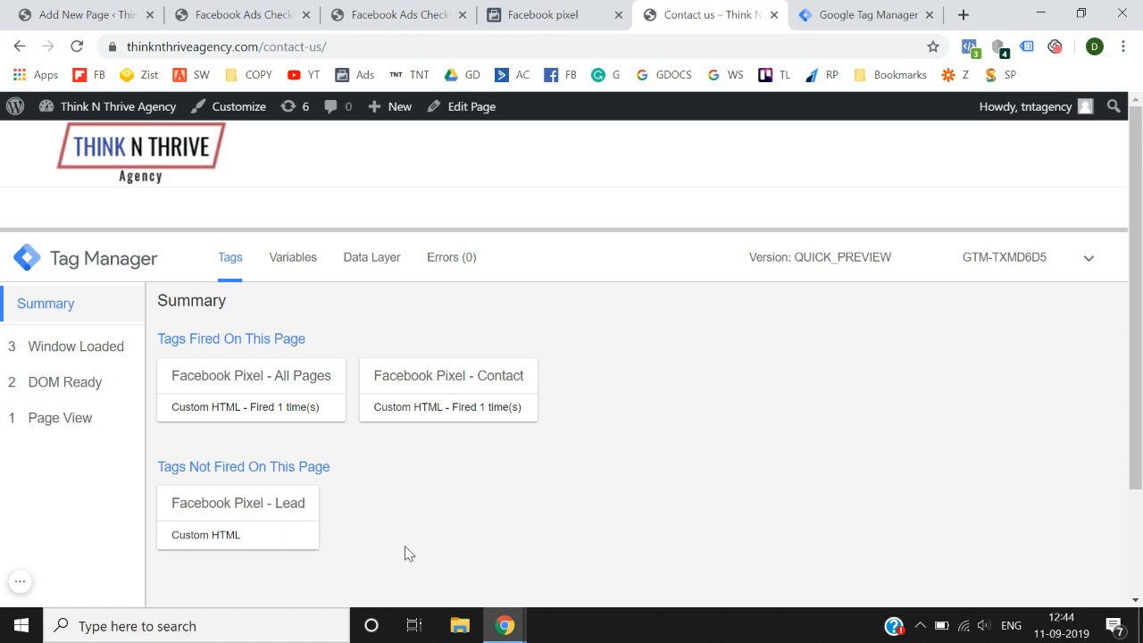
# Inspect the pixel events on the Contact us page with Facebook Pixel Helper.
pyautogui.click(378, 11)
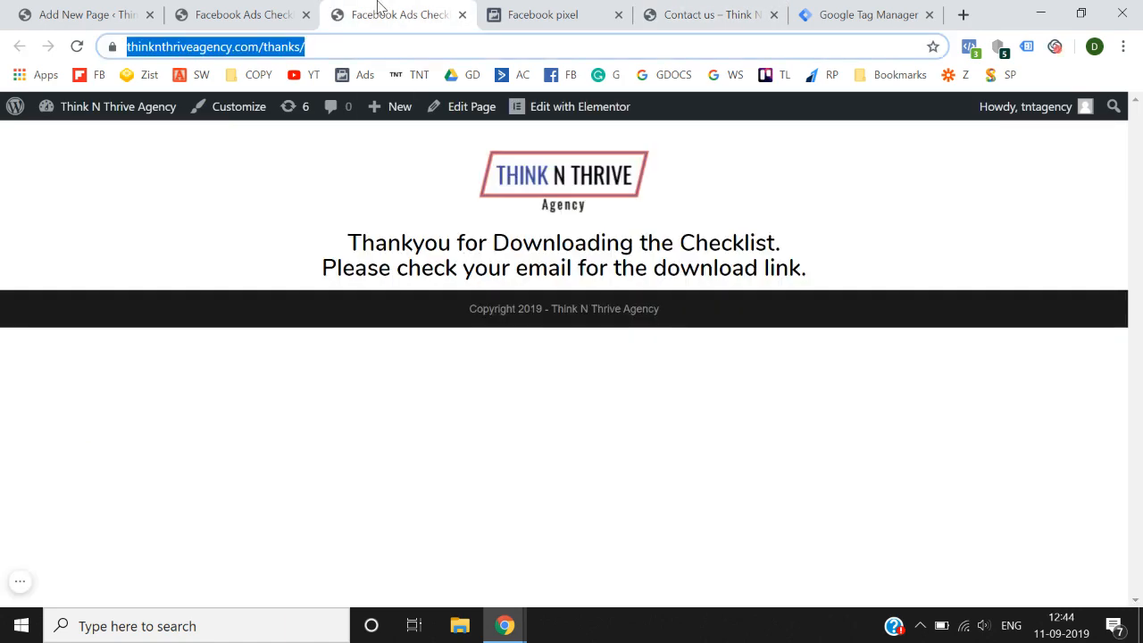
pyautogui.click(546, 13)
pyautogui.click(753, 11)
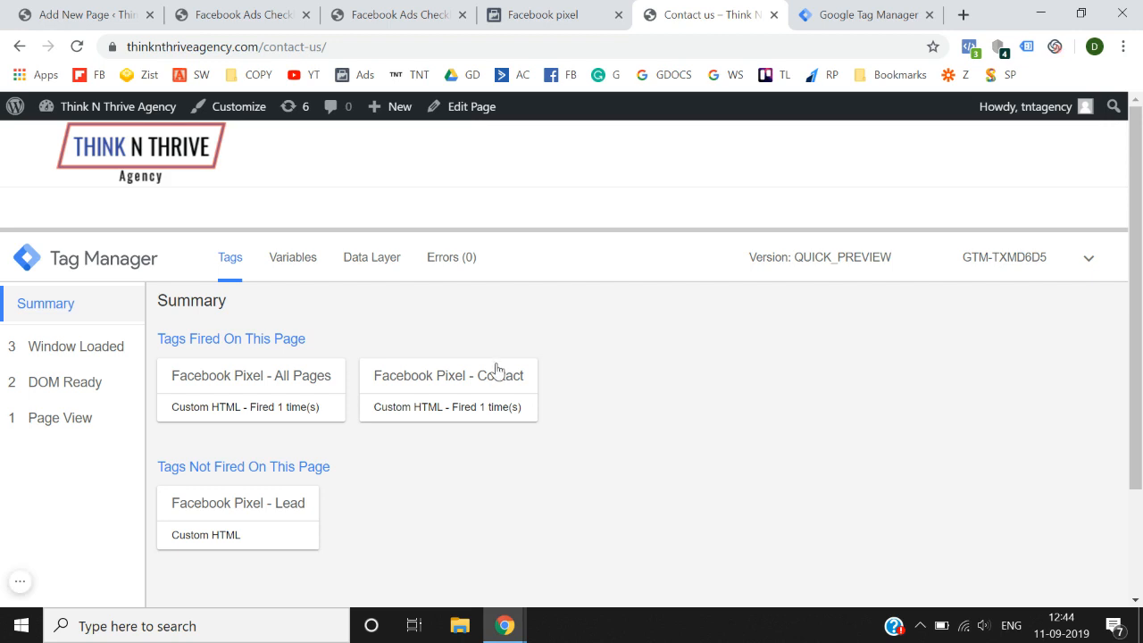
pyautogui.click(971, 49)
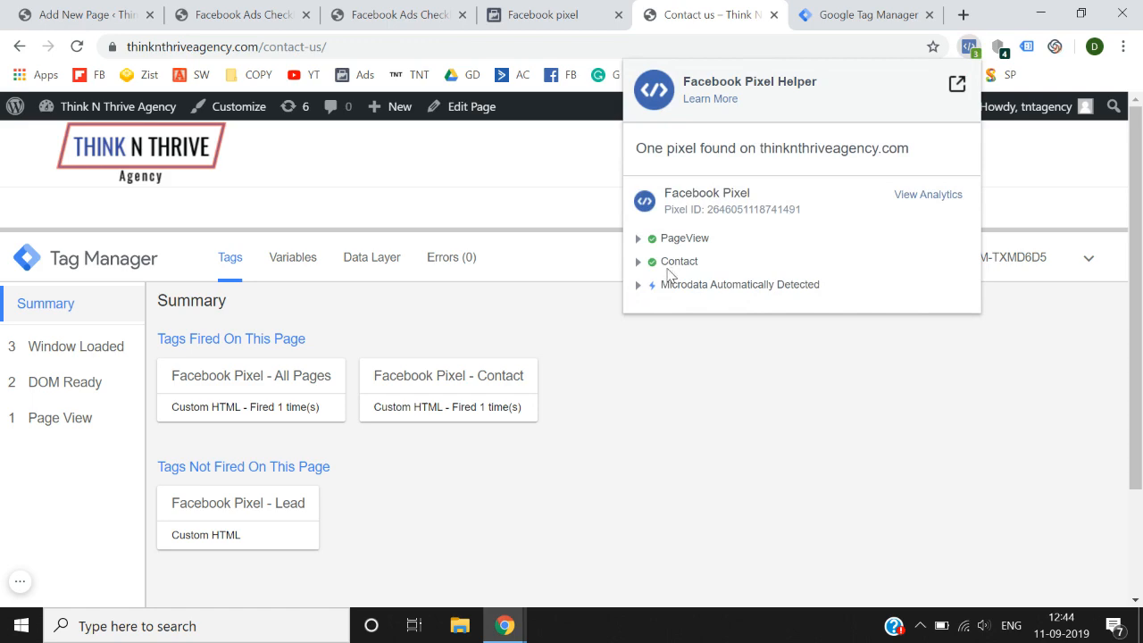
pyautogui.click(582, 521)
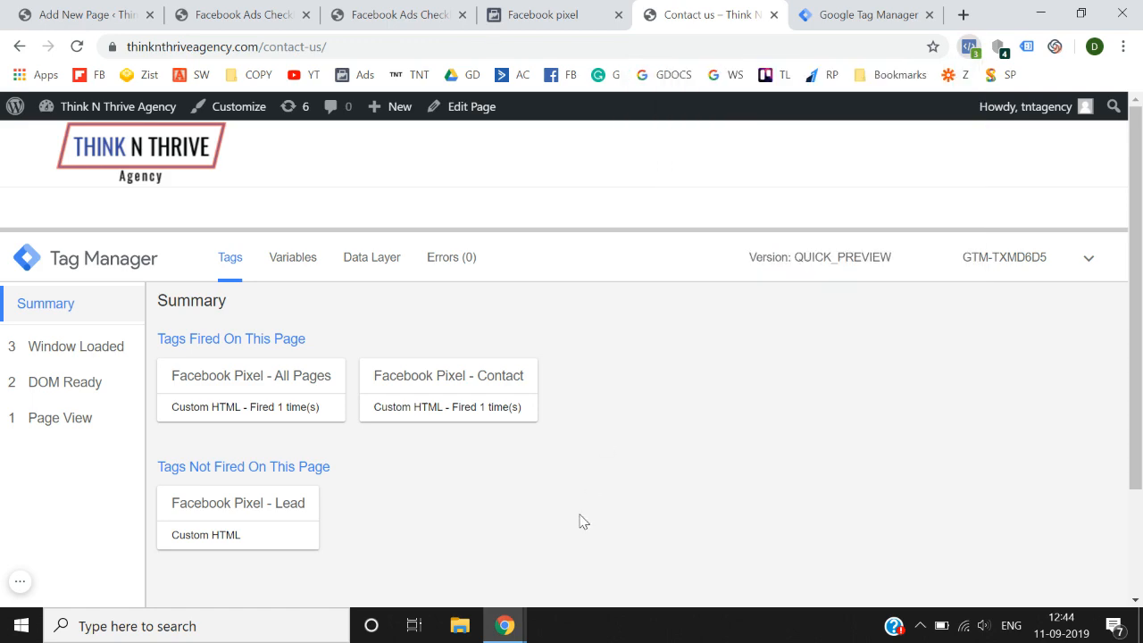
# Leave preview mode in Google Tag Manager and reload the Contact us page.
pyautogui.click(857, 9)
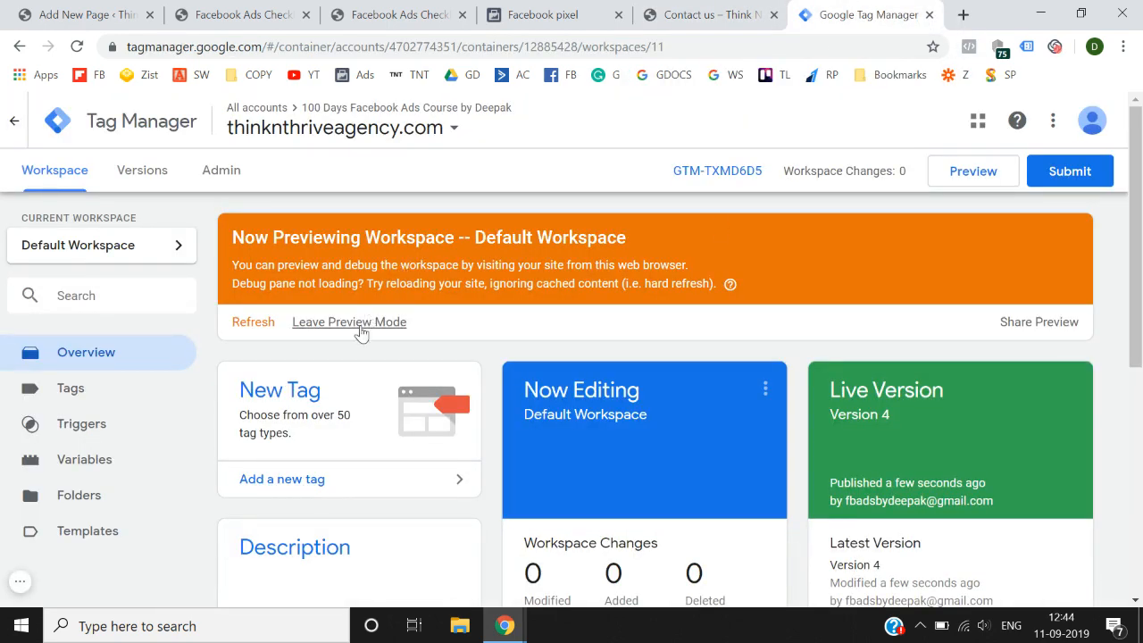
pyautogui.click(360, 327)
pyautogui.click(701, 311)
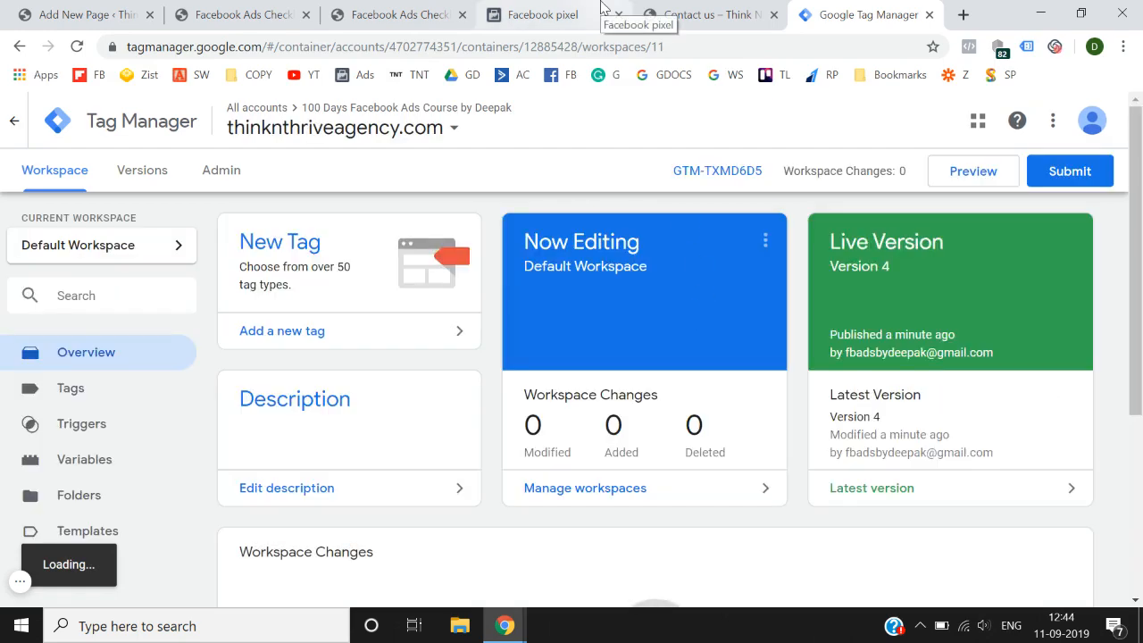
pyautogui.click(604, 10)
pyautogui.click(706, 14)
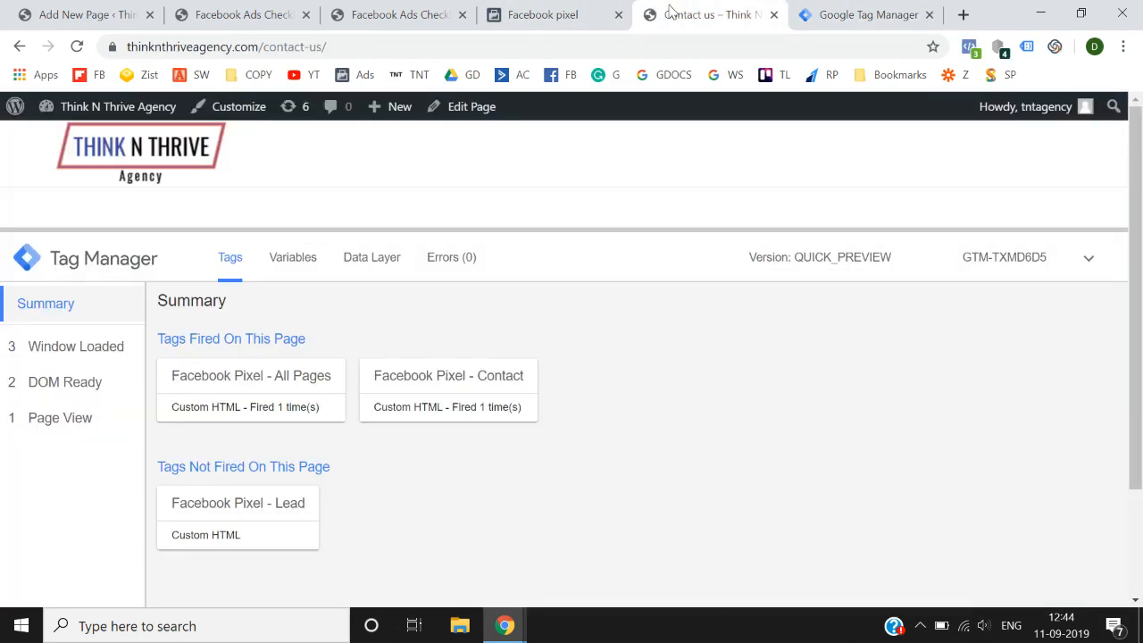
pyautogui.click(77, 49)
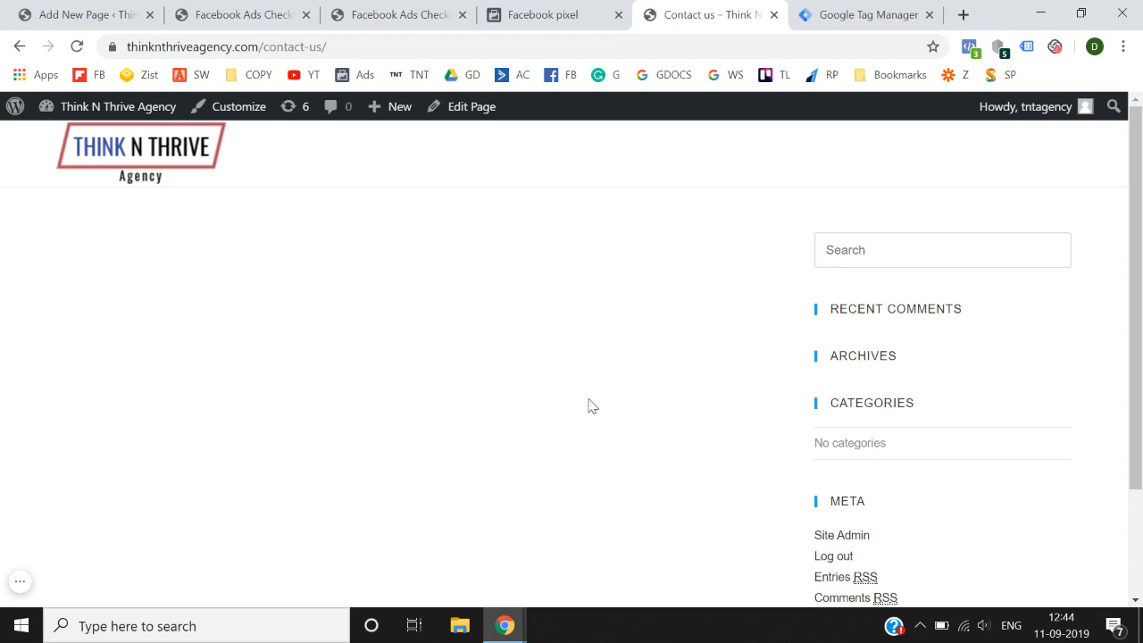
# Switch to Events Manager and finish the Install pixel code dialog for the Contact event.
pyautogui.click(277, 9)
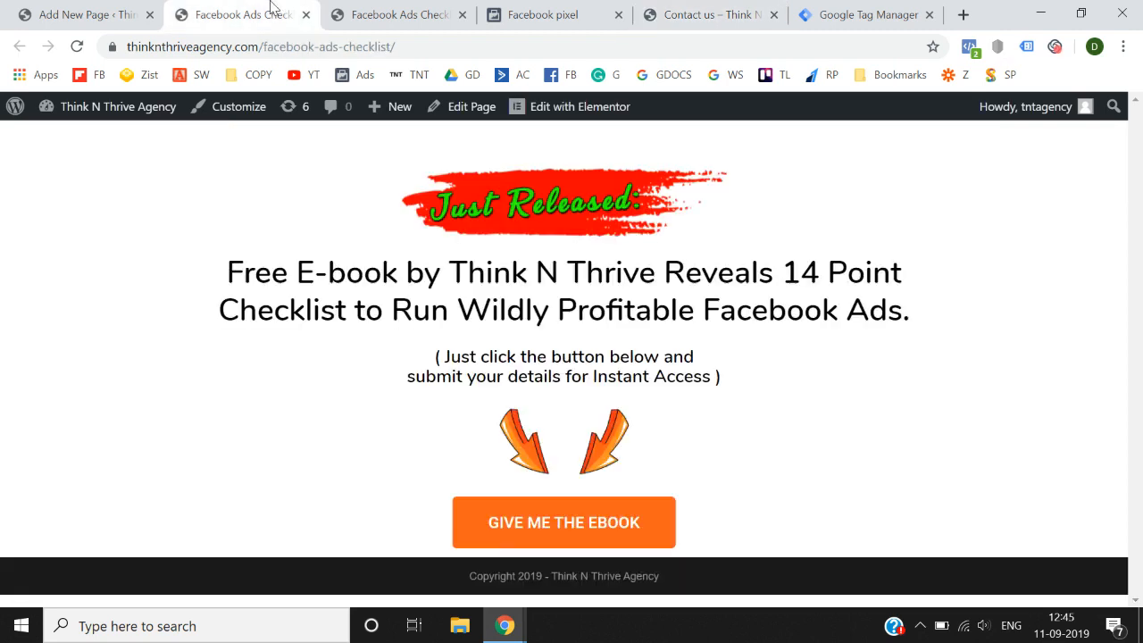
pyautogui.click(656, 12)
pyautogui.click(540, 11)
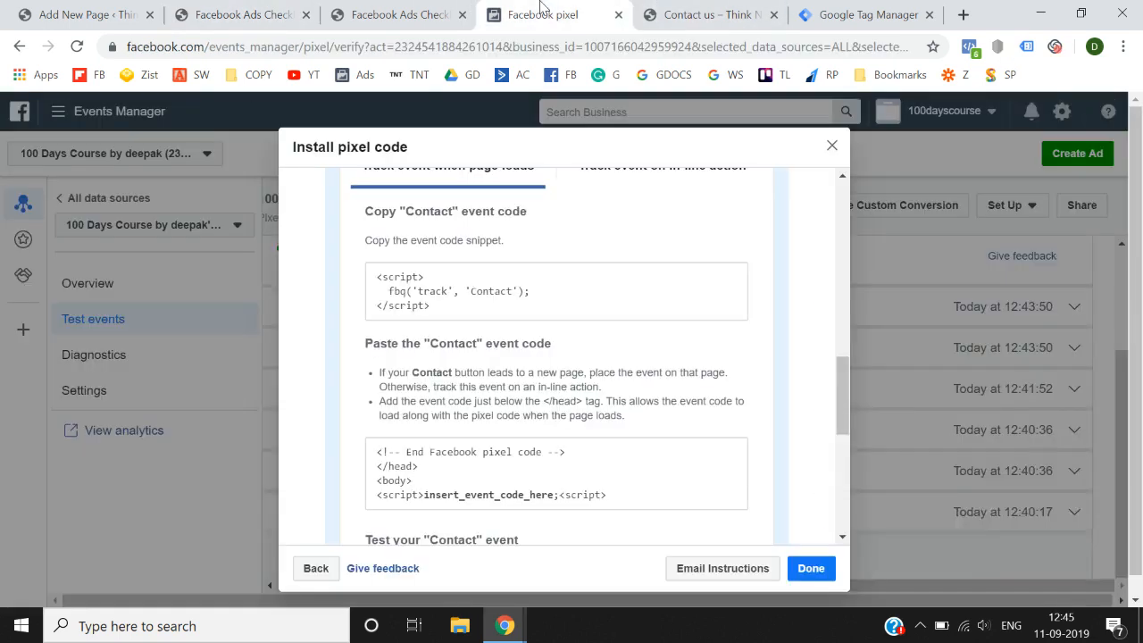
pyautogui.click(811, 569)
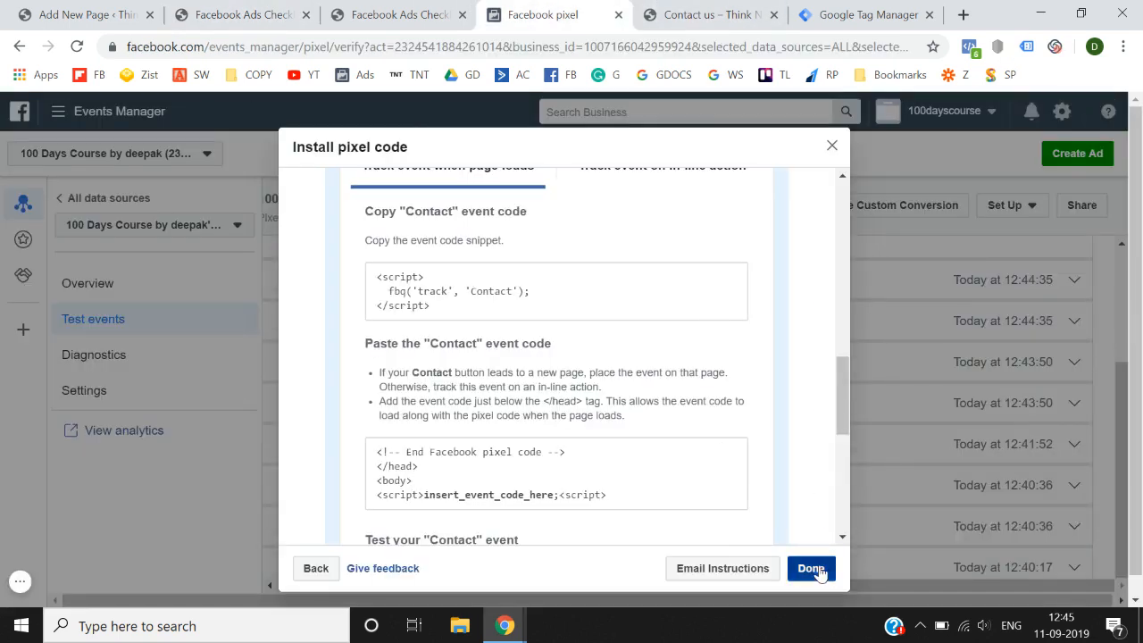
pyautogui.click(197, 295)
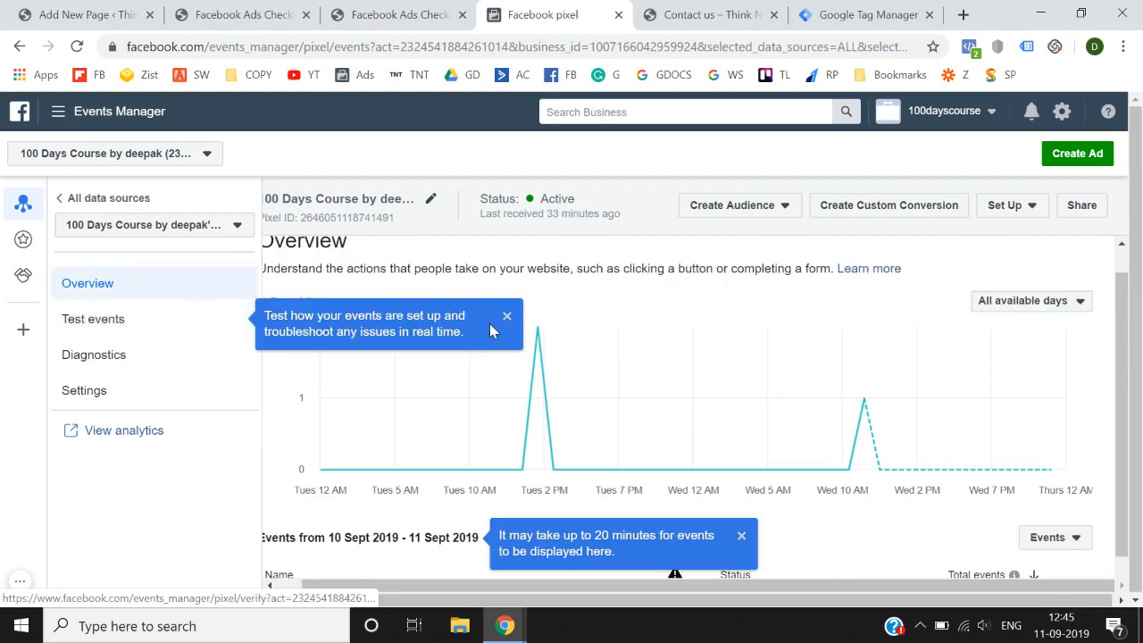
pyautogui.click(872, 206)
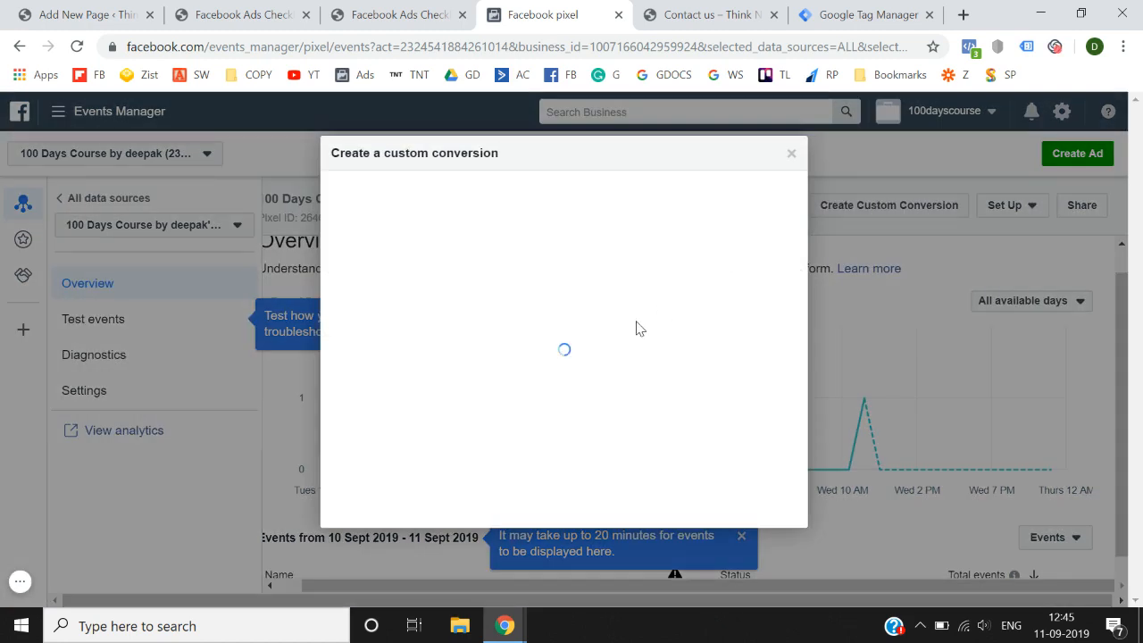
pyautogui.scroll(-1, 635, 329)
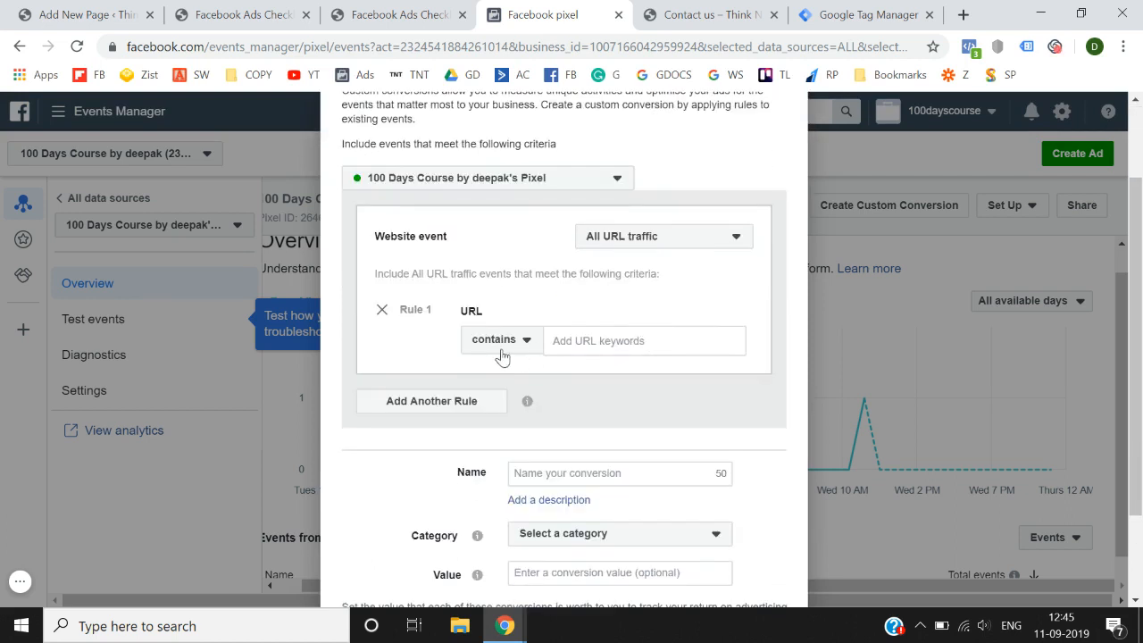
pyautogui.click(415, 13)
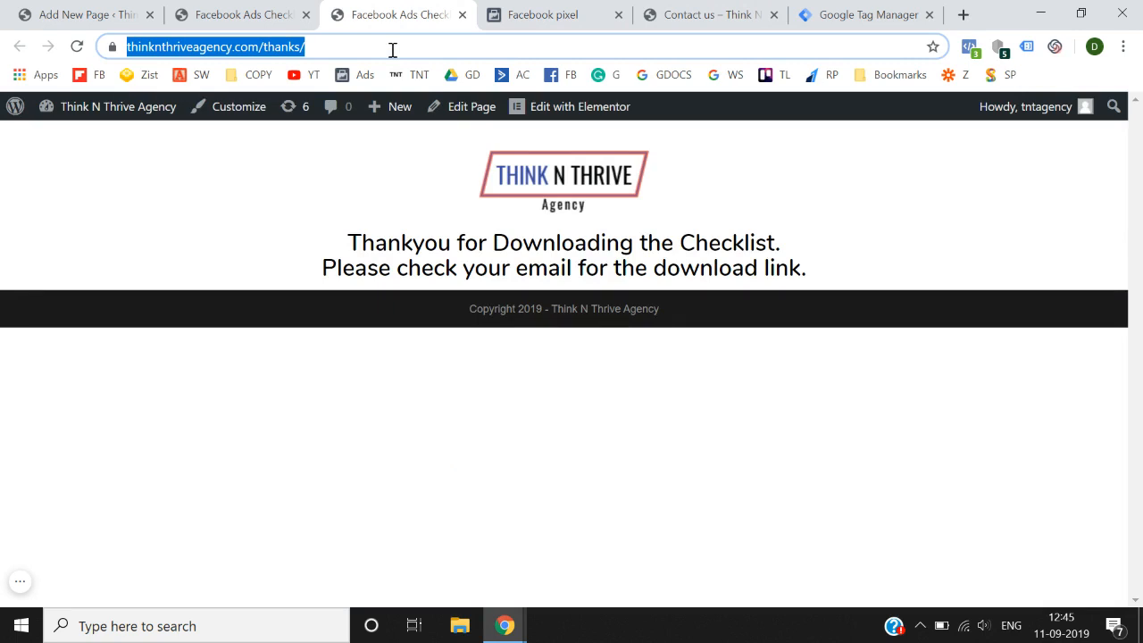
pyautogui.click(538, 12)
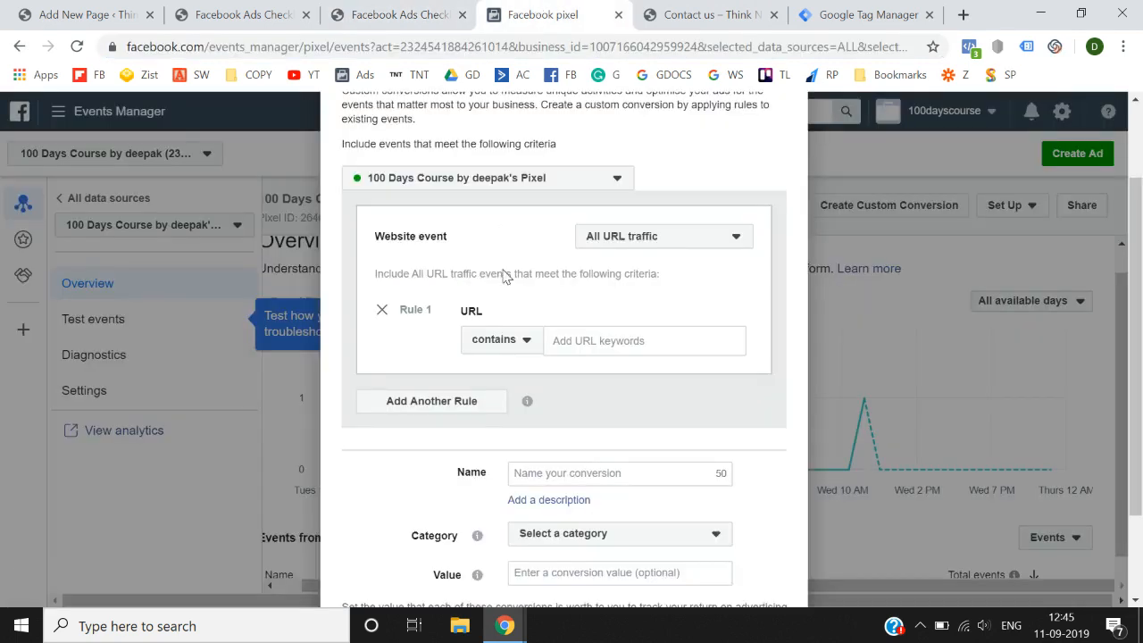
pyautogui.click(515, 359)
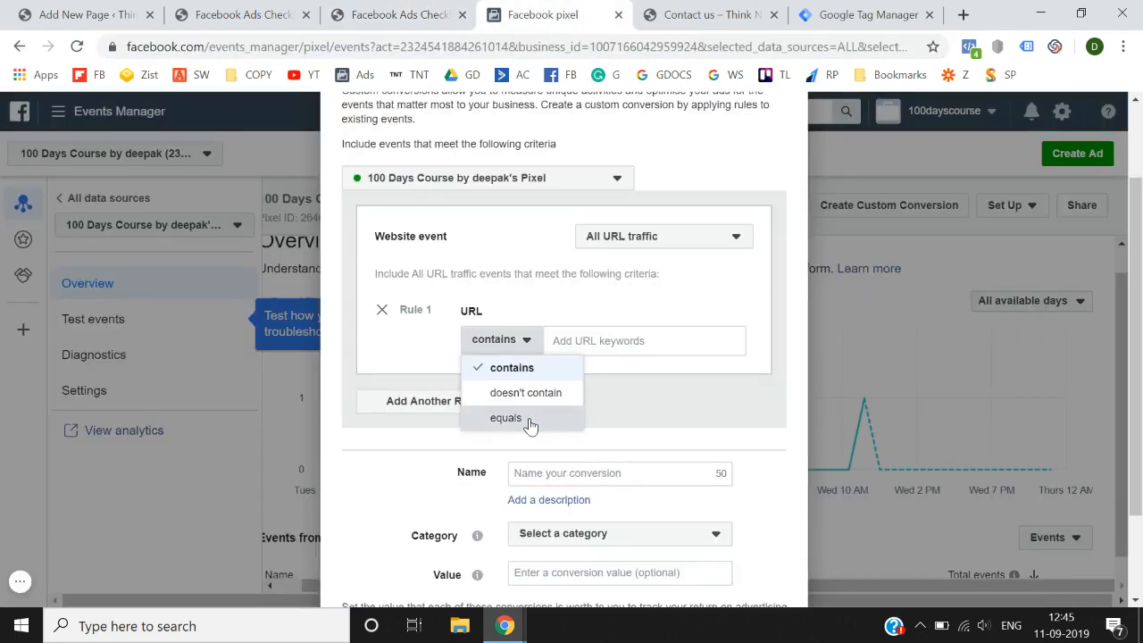
pyautogui.click(527, 416)
pyautogui.click(591, 341)
pyautogui.write('https://thinknthriveagency.com/thanks/')
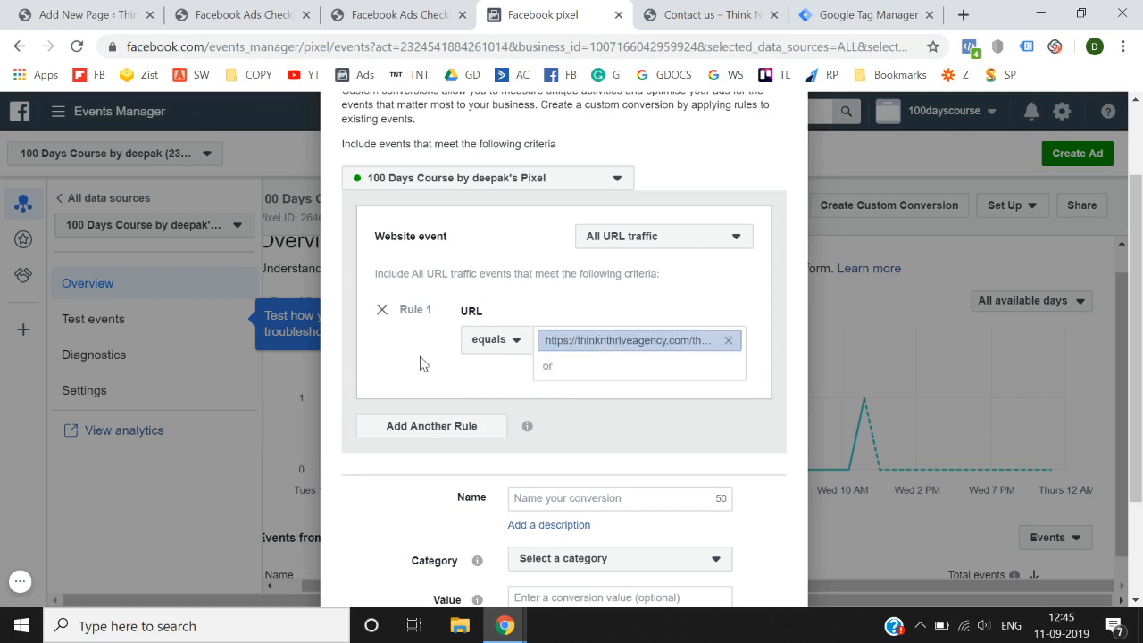
# Name the custom conversion Facebook Checklist Download, assign the Lead category without a value, and create it.
pyautogui.scroll(-2, 421, 363)
pyautogui.click(577, 346)
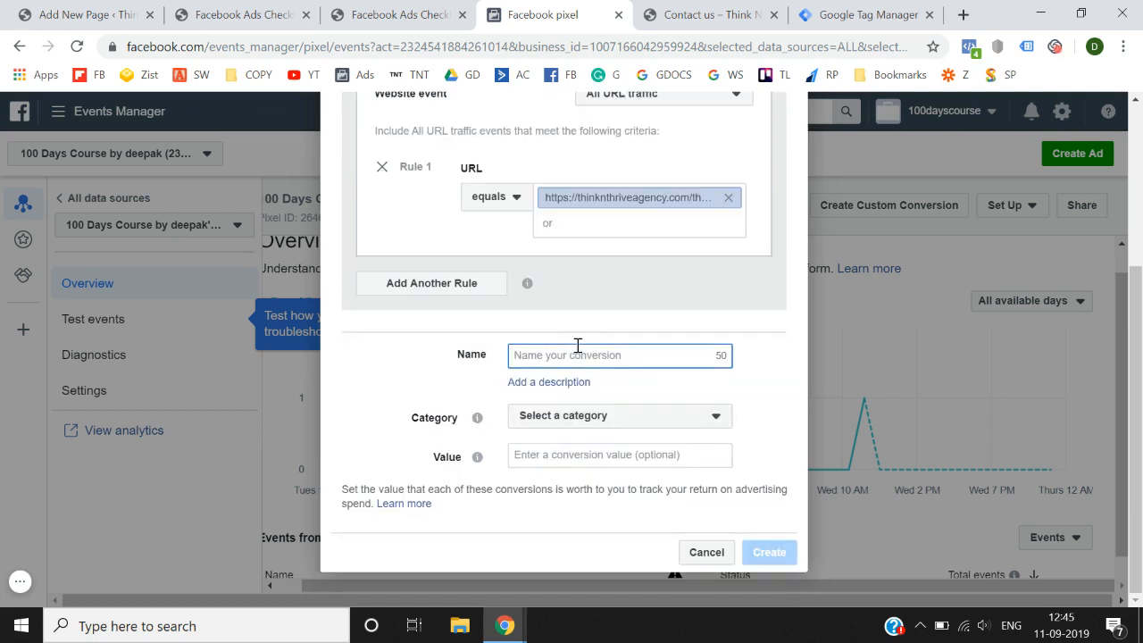
pyautogui.write('Facebook Checklist Download')
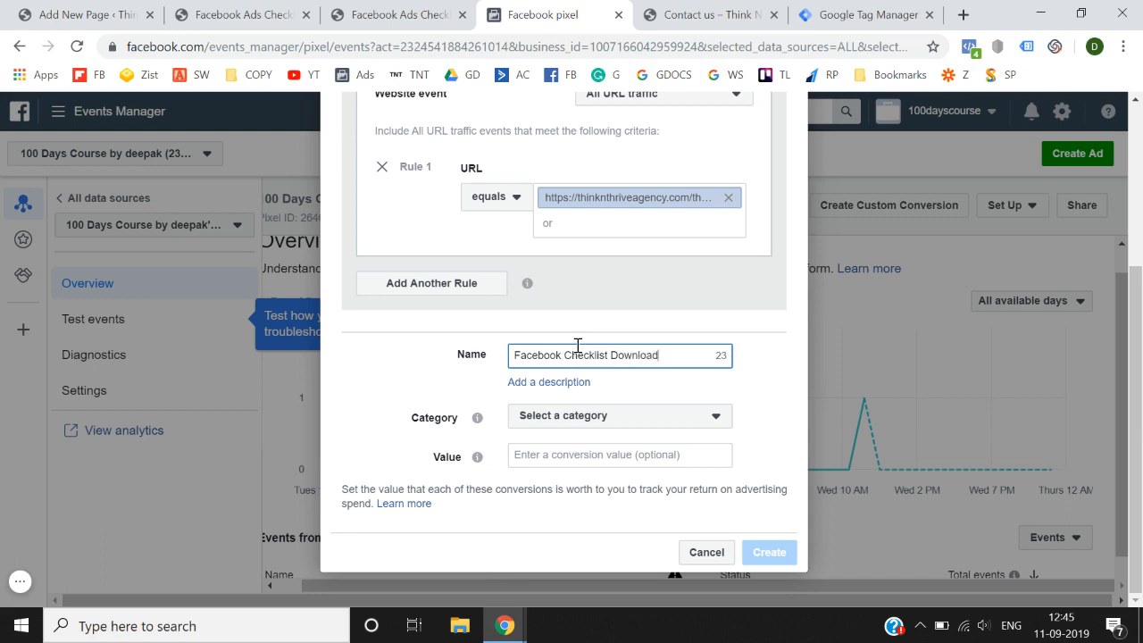
pyautogui.click(605, 419)
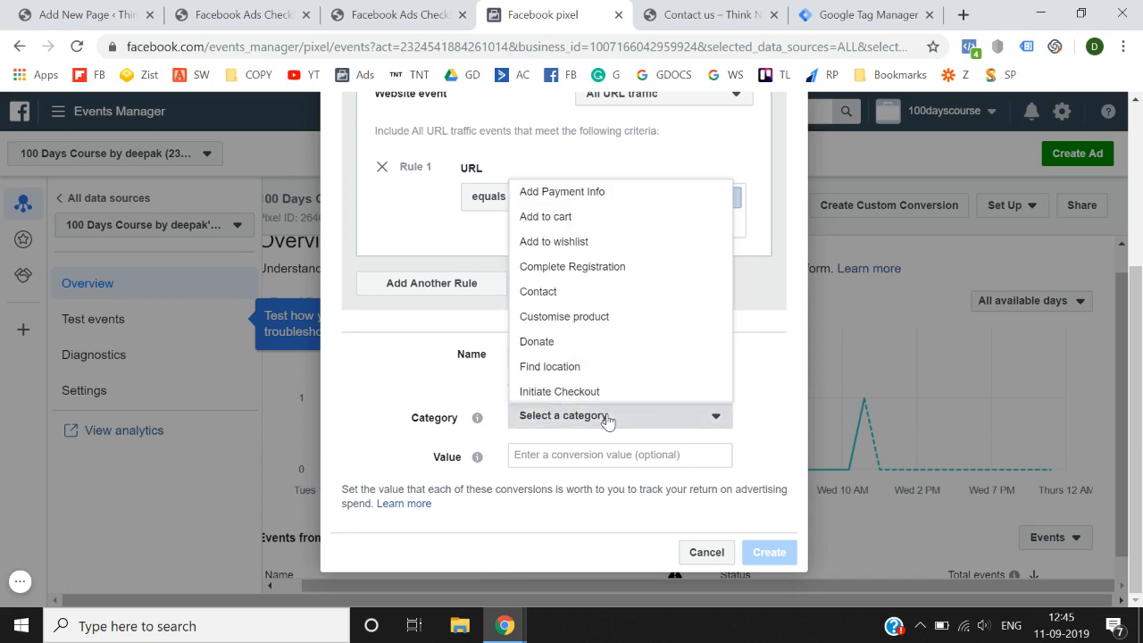
pyautogui.scroll(-3, 574, 263)
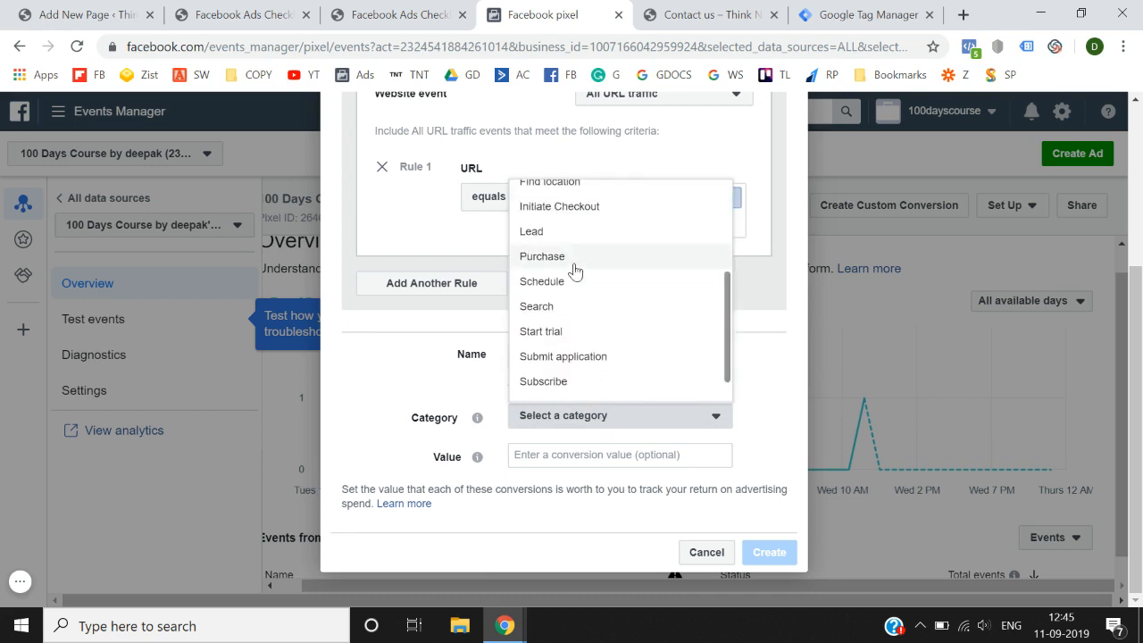
pyautogui.click(574, 233)
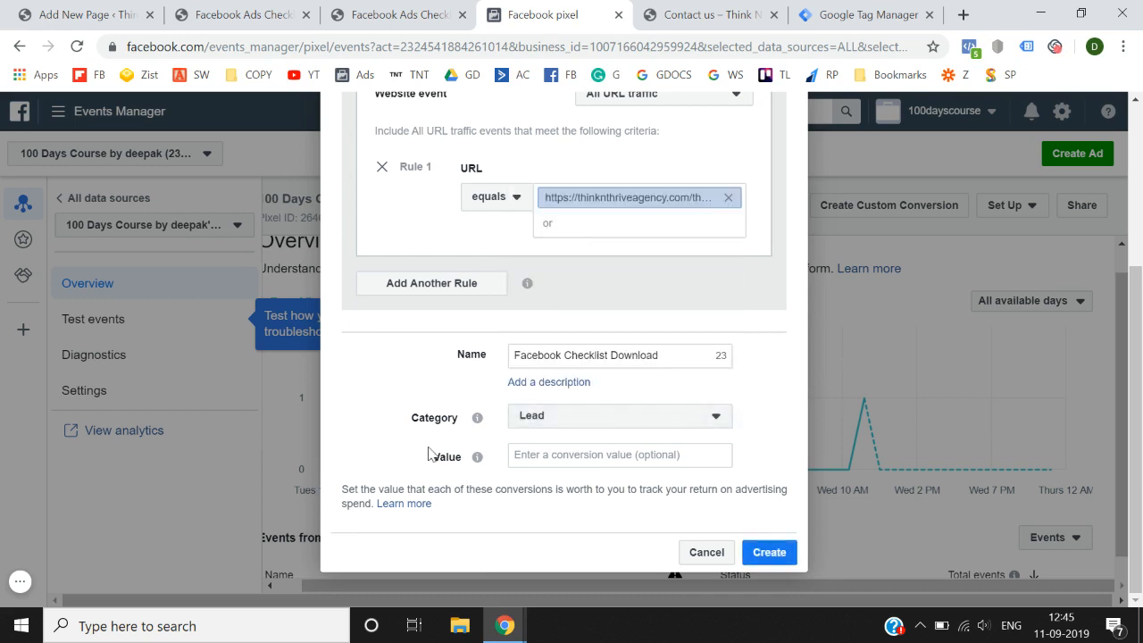
pyautogui.click(554, 463)
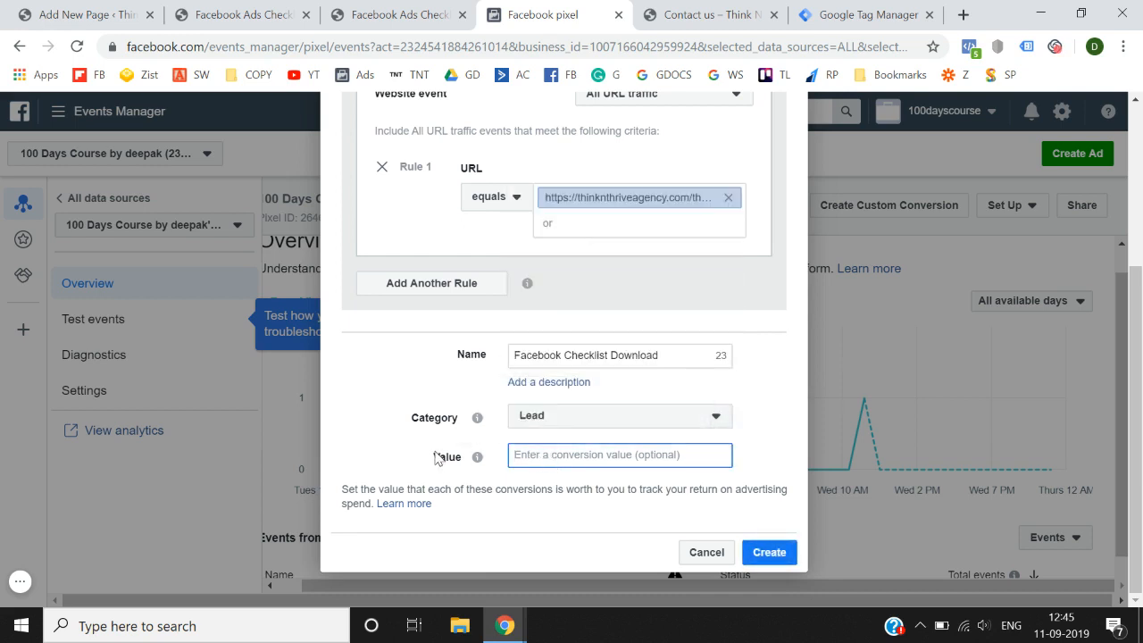
pyautogui.click(761, 551)
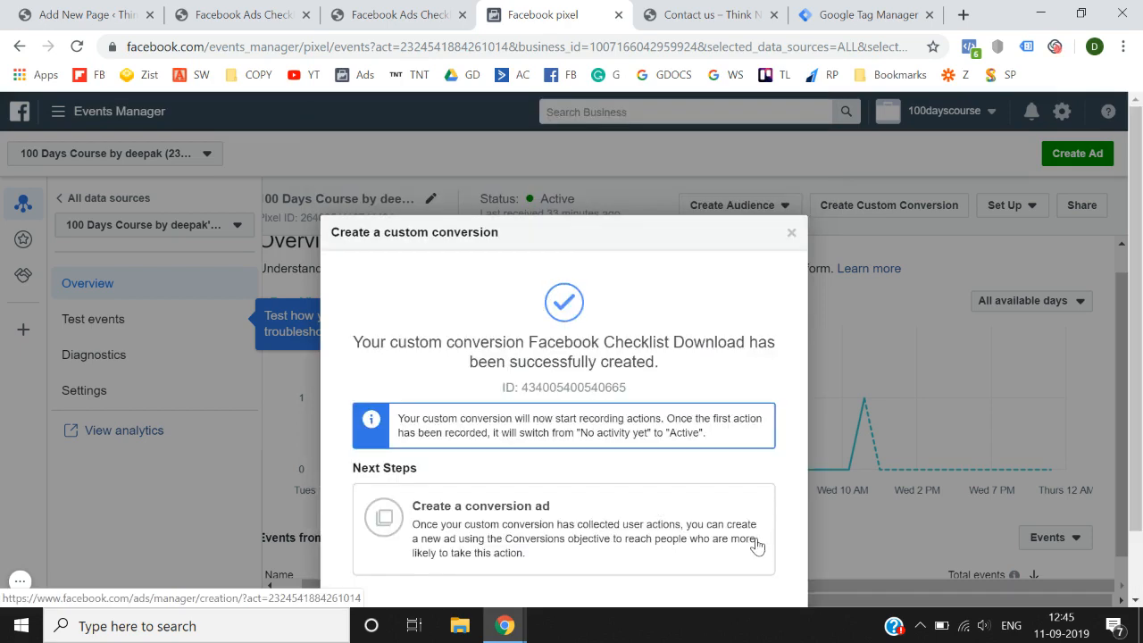
pyautogui.click(770, 552)
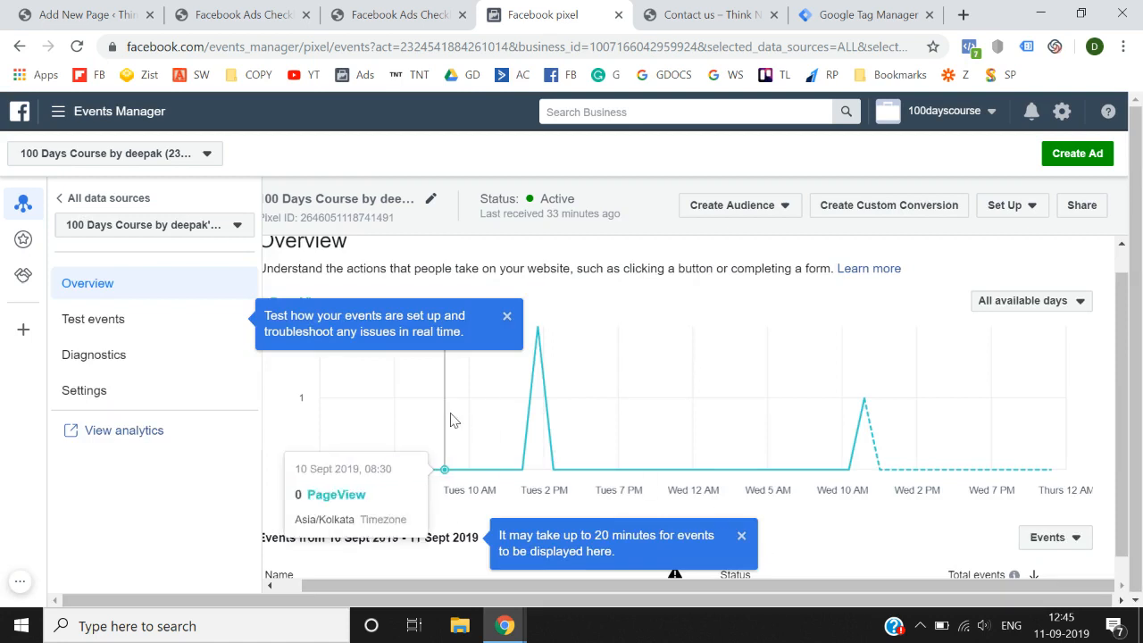
# Open the custom conversions list, reload the thank-you page, and check the status of Facebook Checklist Download.
pyautogui.click(33, 251)
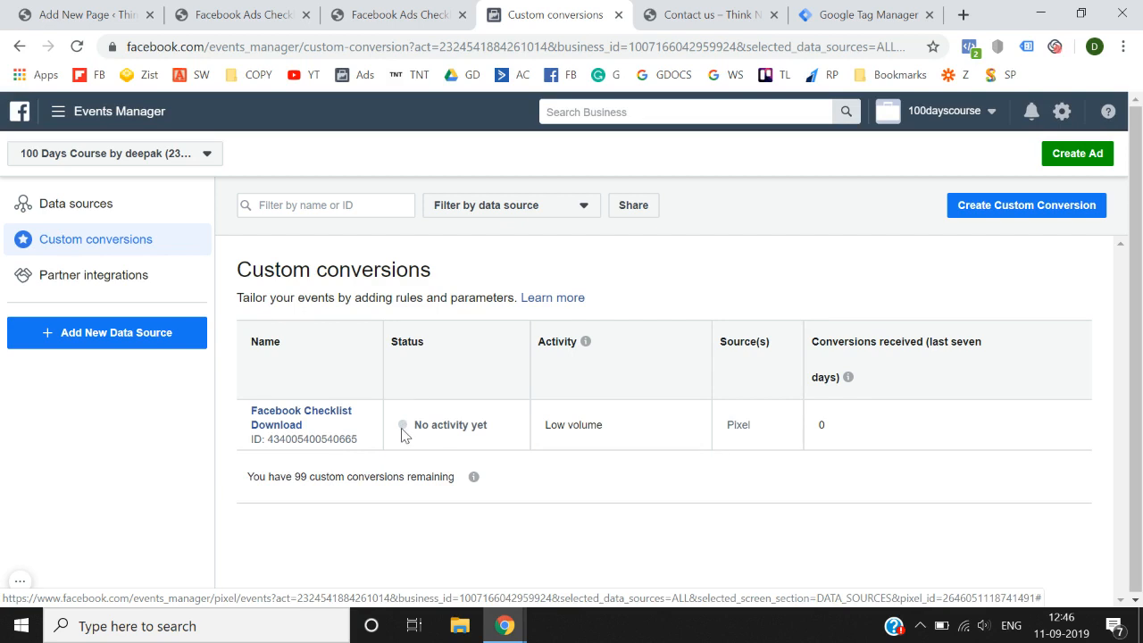
pyautogui.click(379, 12)
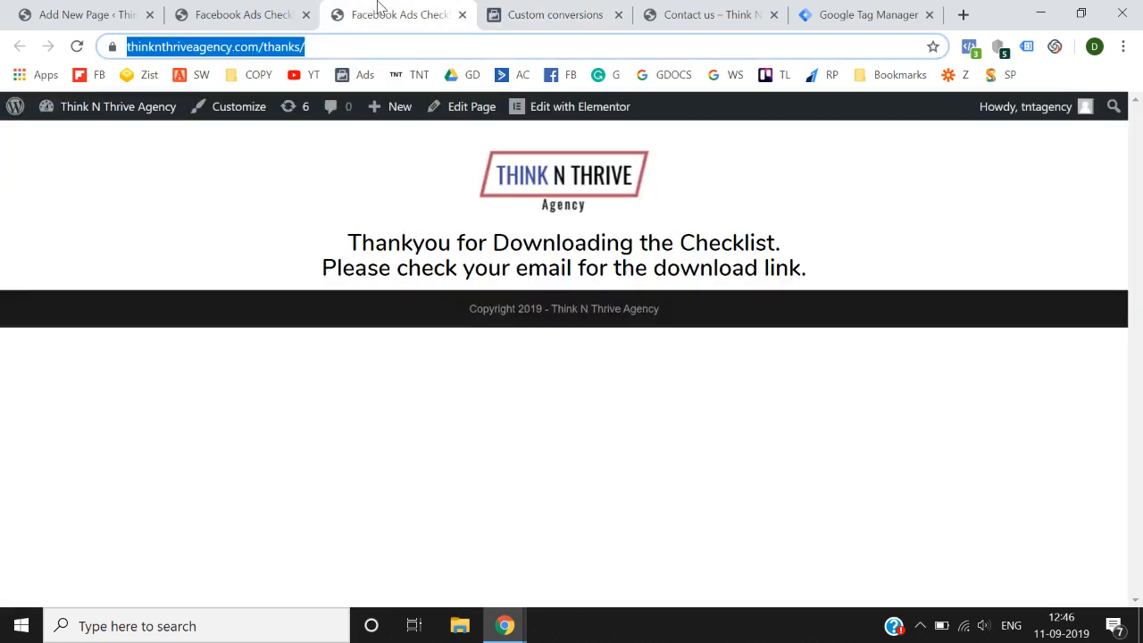
pyautogui.click(77, 47)
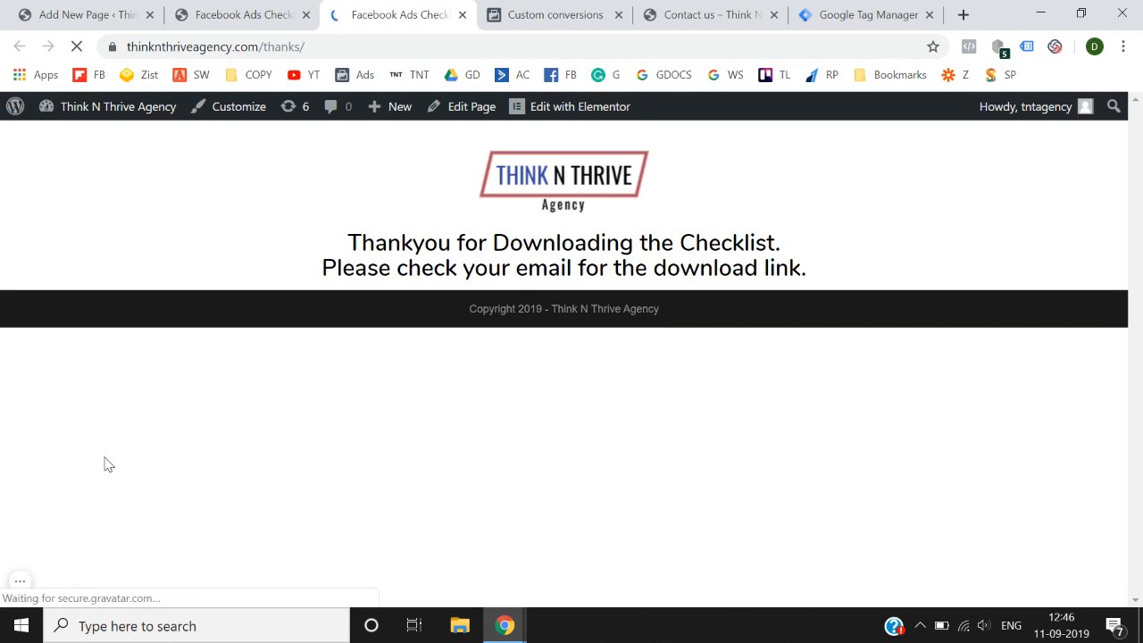
pyautogui.click(519, 11)
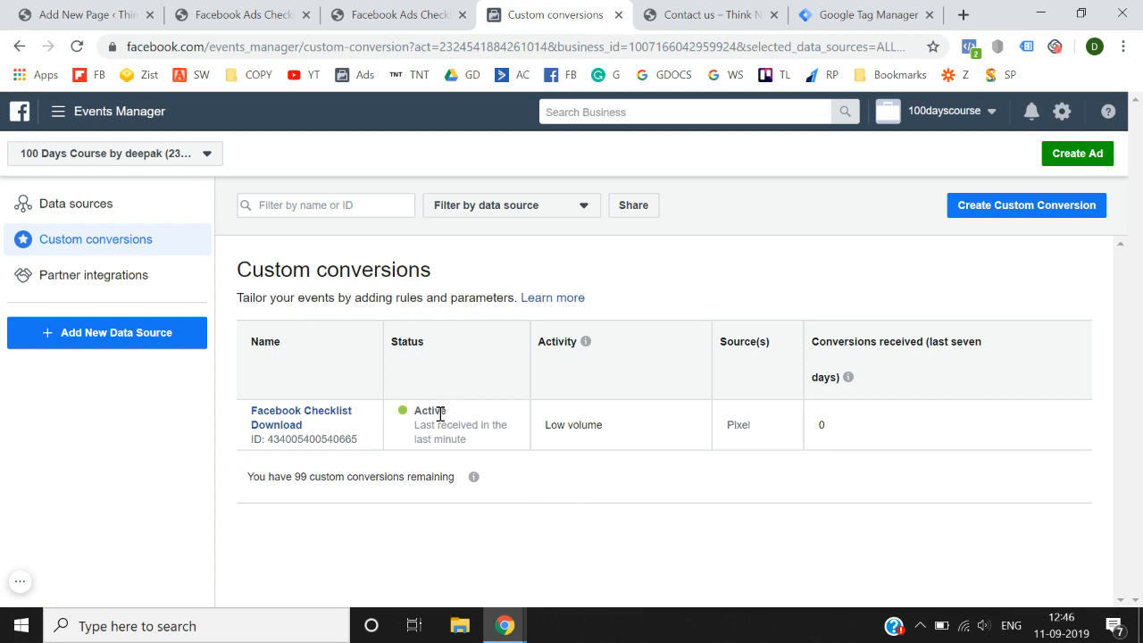
# Start another custom conversion with the rule URL equals the copied Contact us page address, thinknthriveagency.com/contact-us/.
pyautogui.click(679, 14)
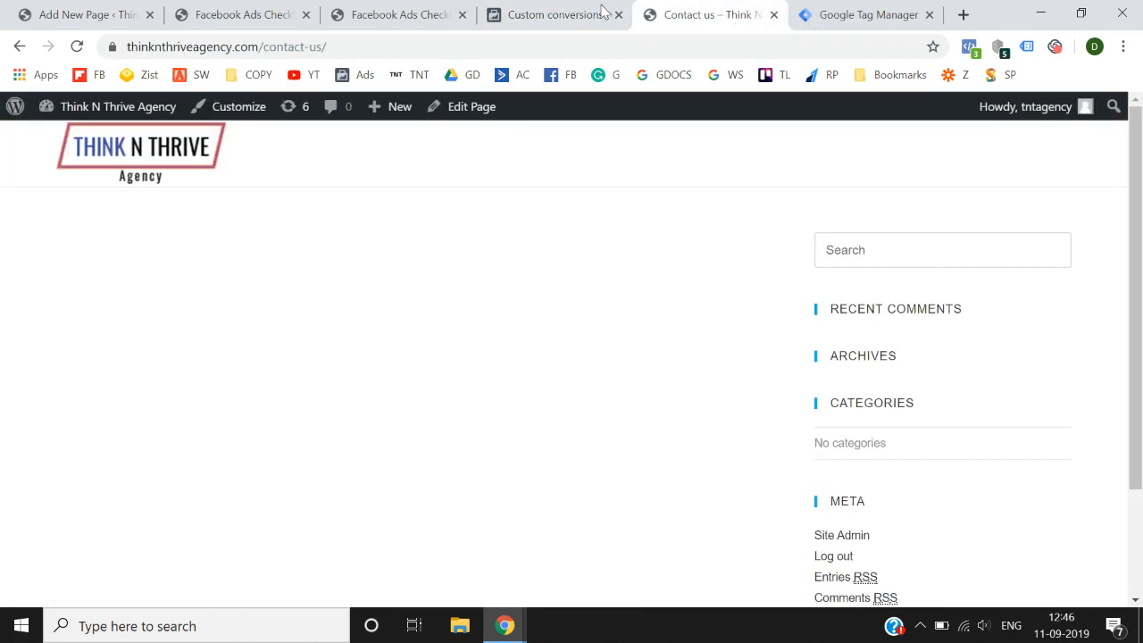
pyautogui.click(441, 48)
pyautogui.hotkey('ctrl', 'c')
pyautogui.click(559, 11)
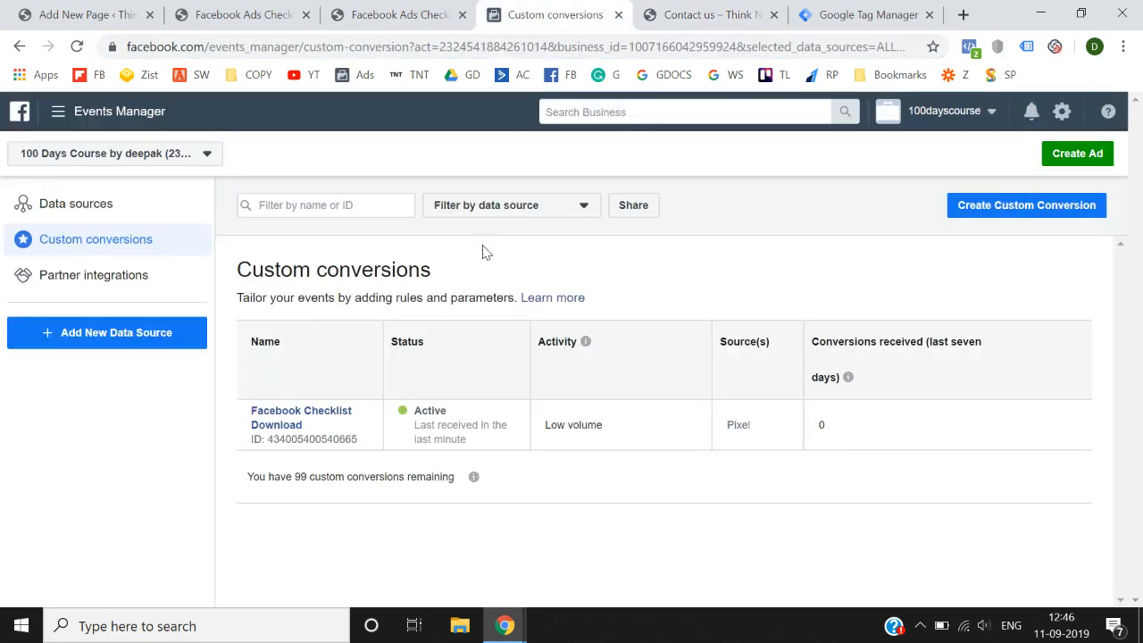
pyautogui.click(979, 216)
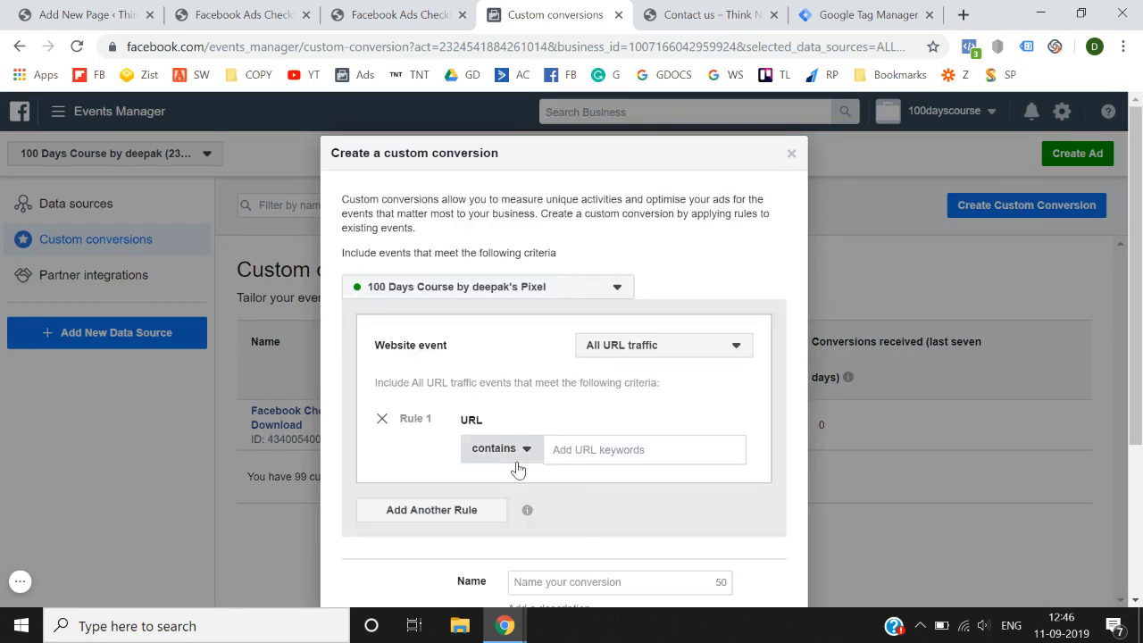
pyautogui.click(518, 468)
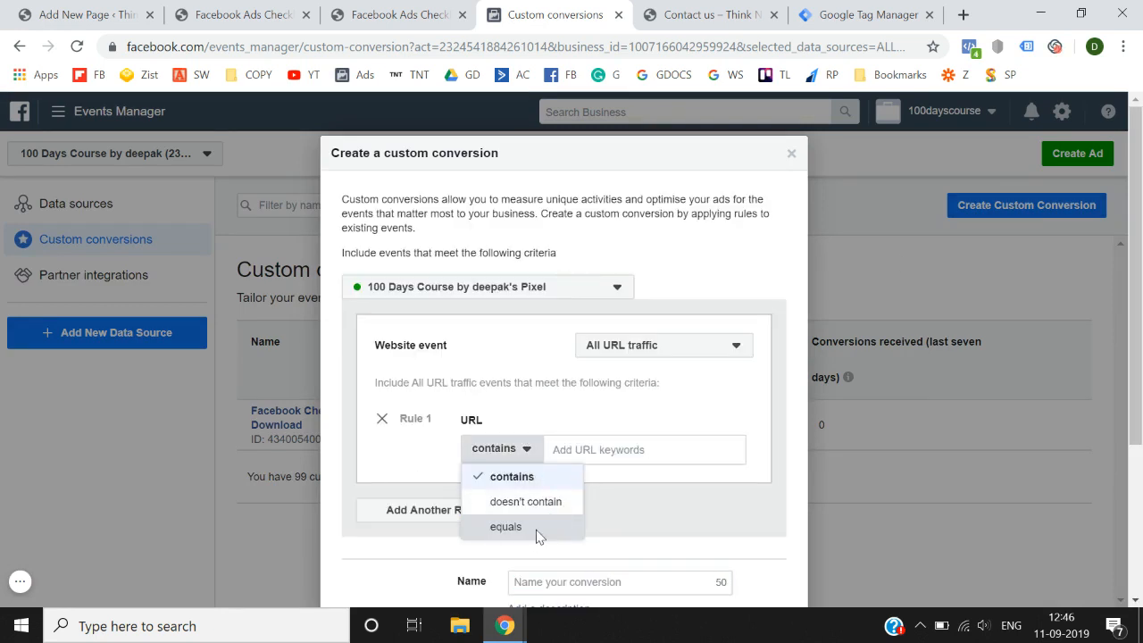
pyautogui.click(536, 527)
pyautogui.click(607, 453)
pyautogui.hotkey('ctrl', 'v')
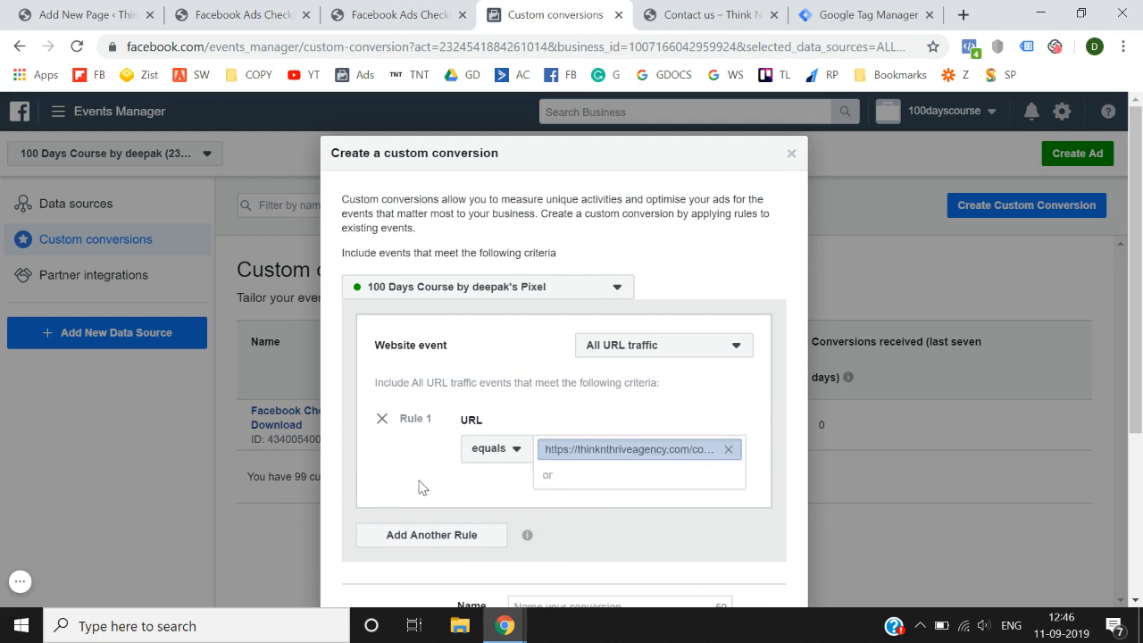
# Name the custom conversion Contact us, assign the Lead category, create it, and return to the custom conversions list.
pyautogui.scroll(-3, 422, 487)
pyautogui.click(597, 355)
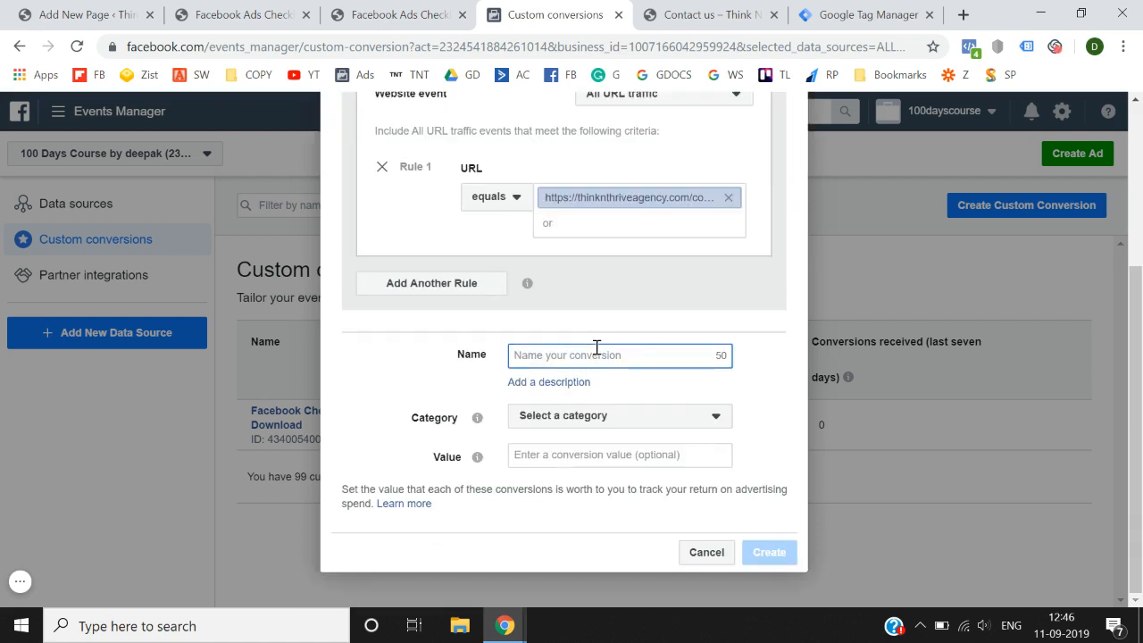
pyautogui.write('Contact us')
pyautogui.click(606, 419)
pyautogui.scroll(-2, 607, 404)
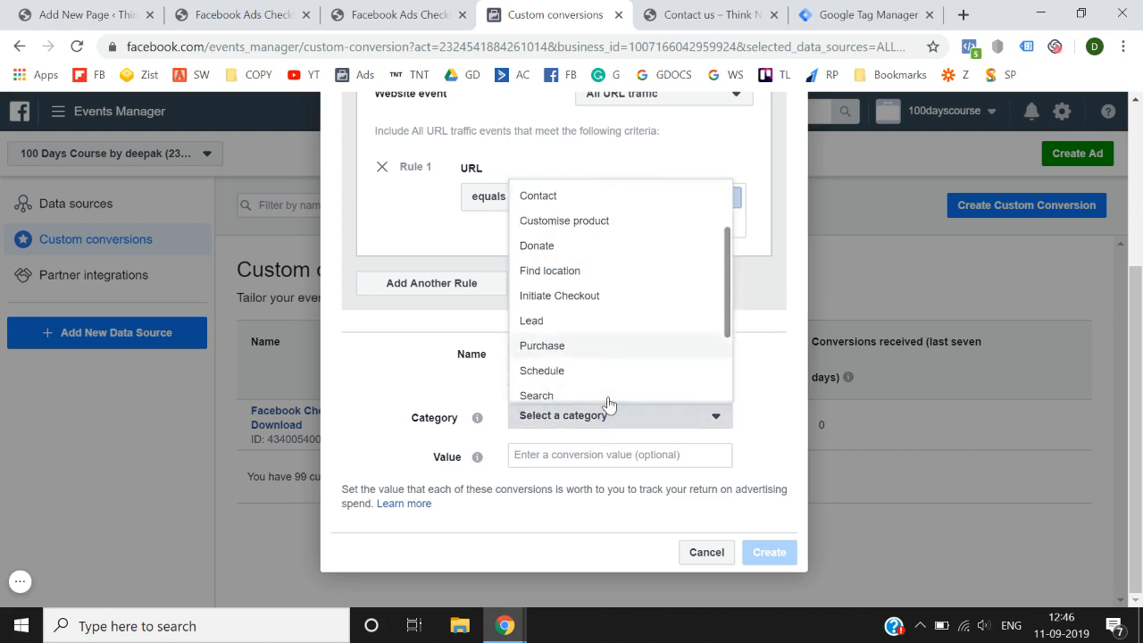
pyautogui.scroll(-1, 607, 403)
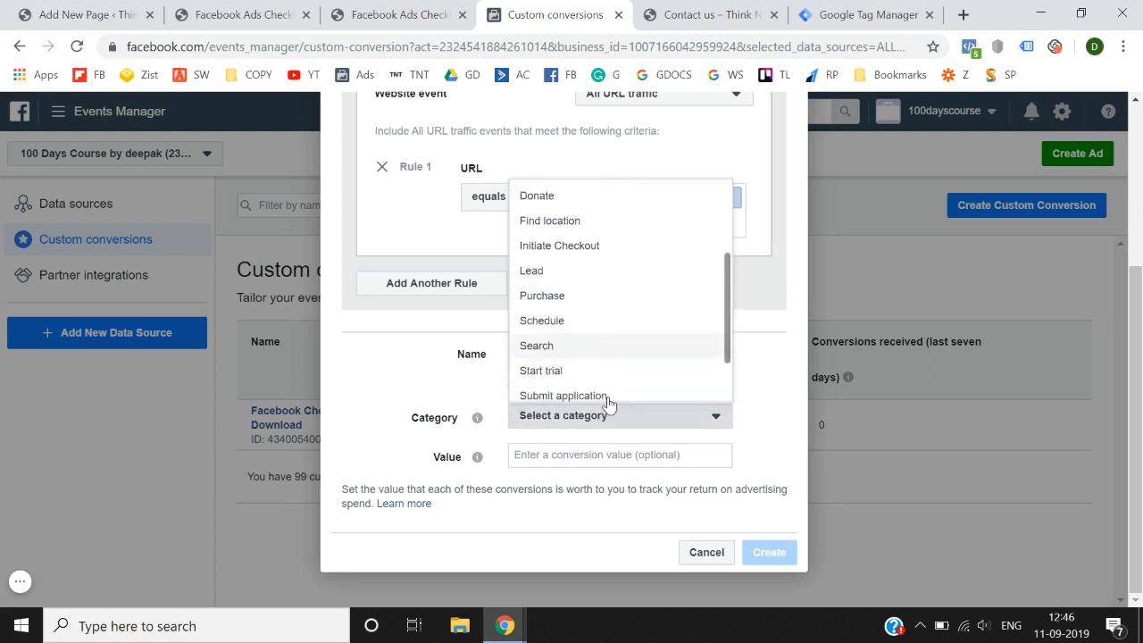
pyautogui.click(585, 261)
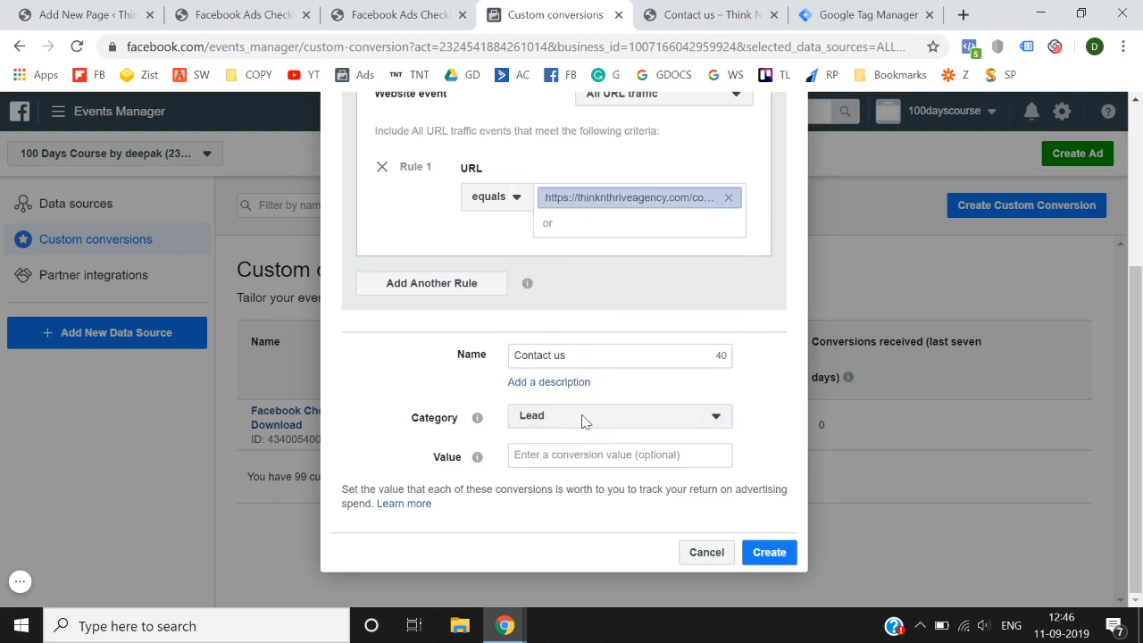
pyautogui.click(758, 552)
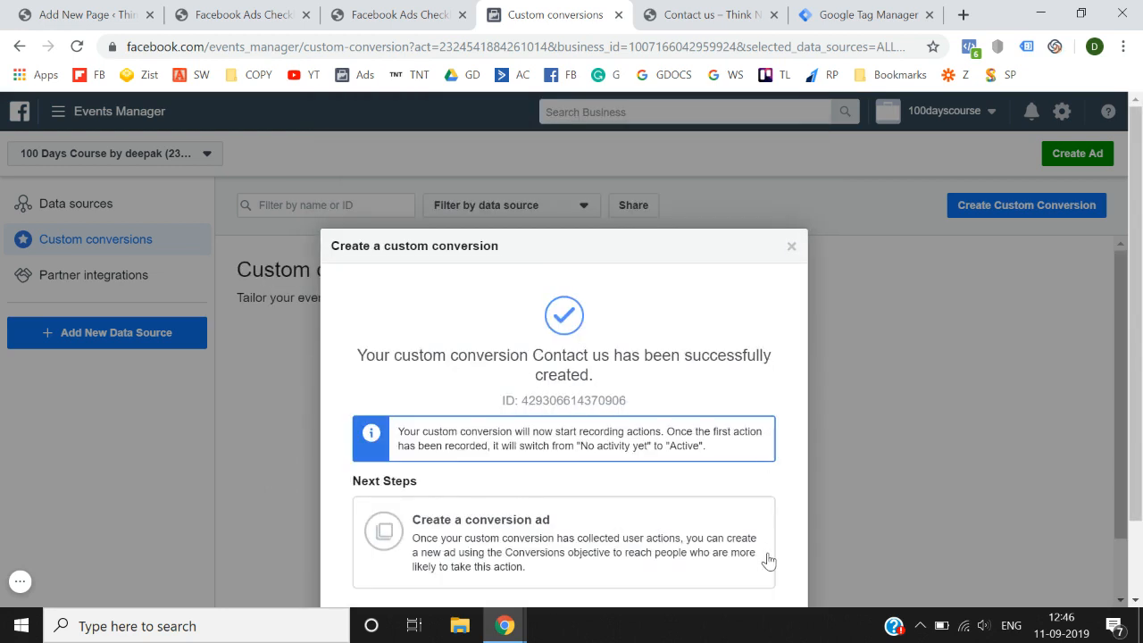
pyautogui.click(769, 552)
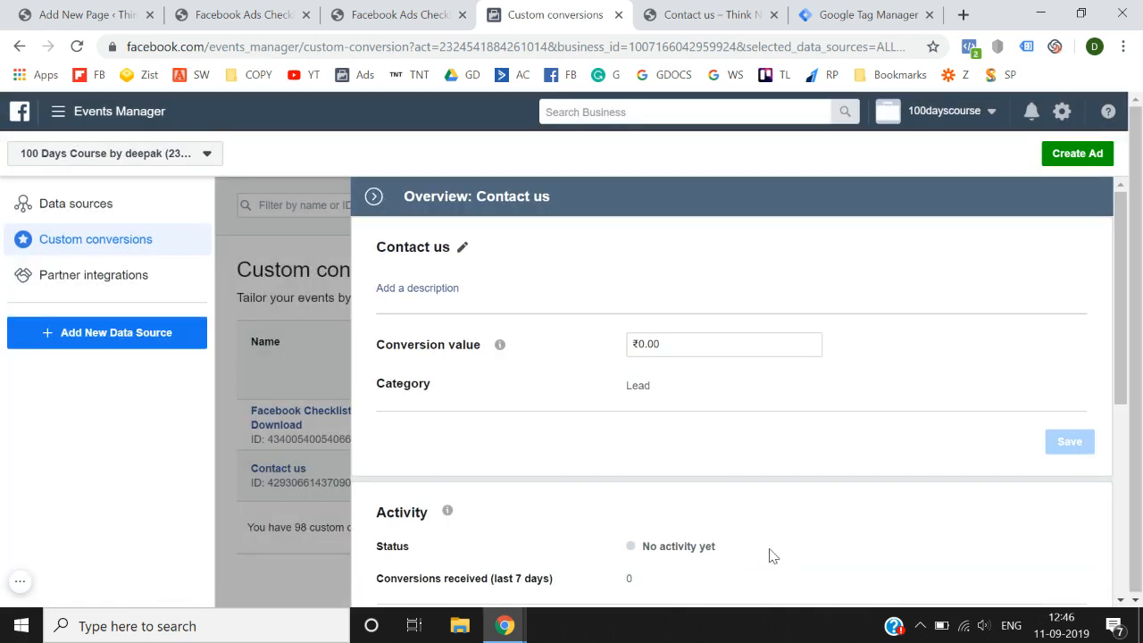
pyautogui.click(373, 196)
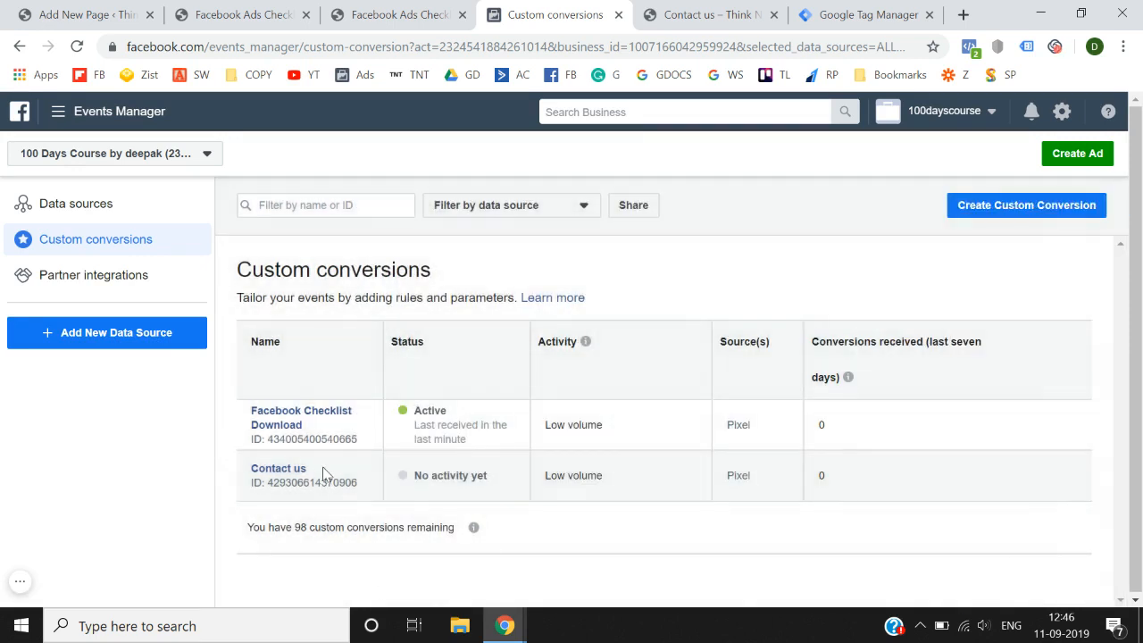
# Reload the Contact us page and refresh the custom conversions list to check the Contact us conversion's status.
pyautogui.click(696, 13)
pyautogui.click(77, 46)
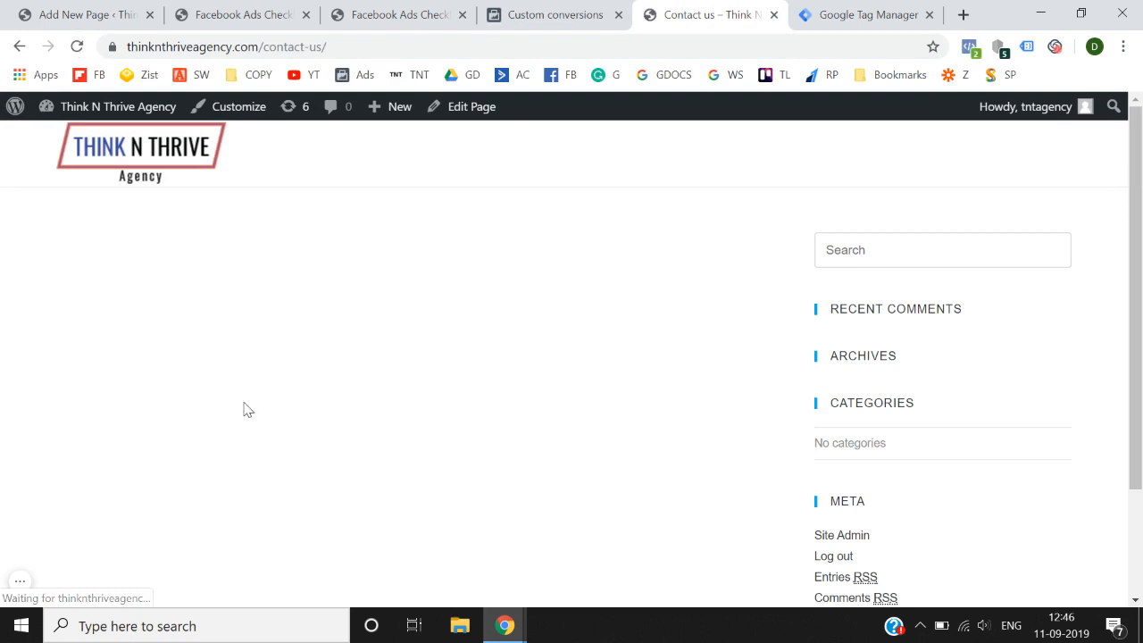
pyautogui.click(587, 8)
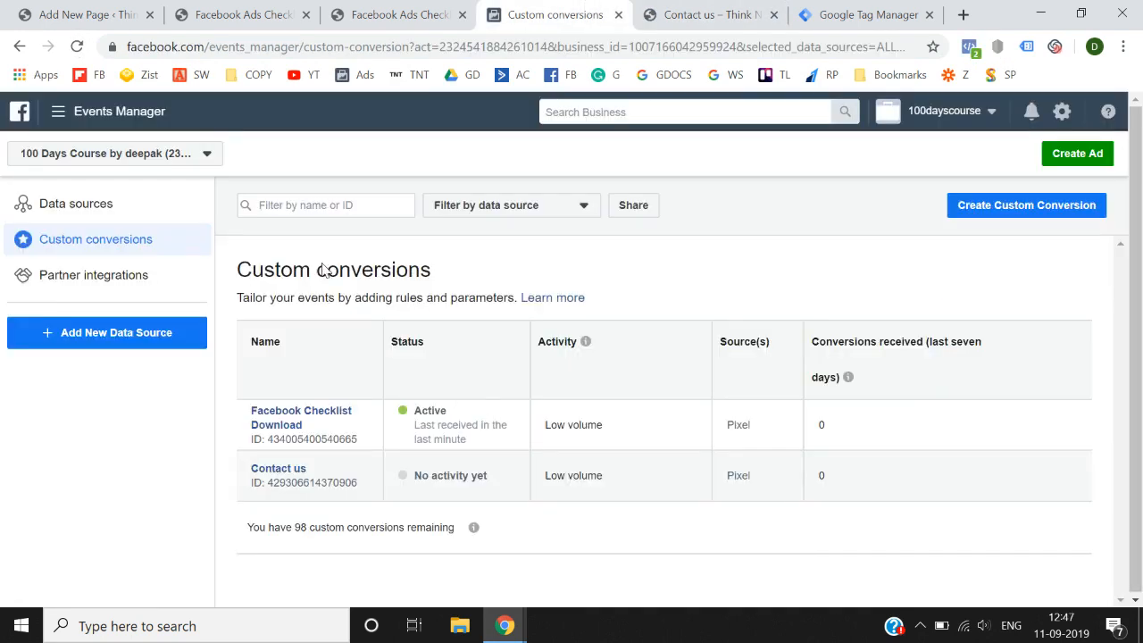
pyautogui.click(77, 46)
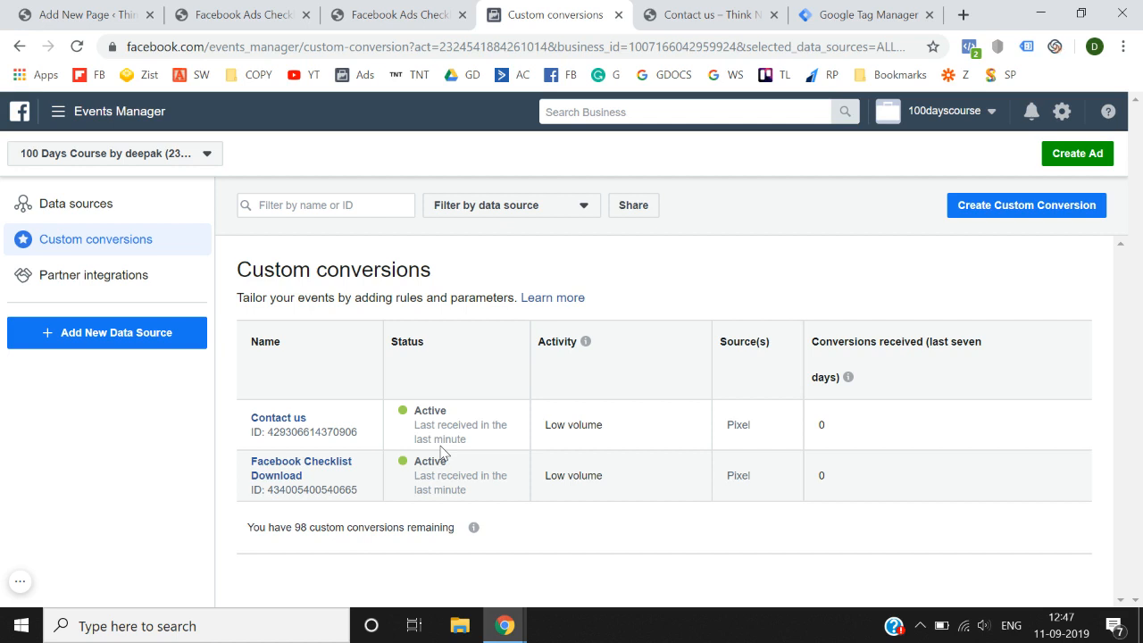
pyautogui.click(871, 12)
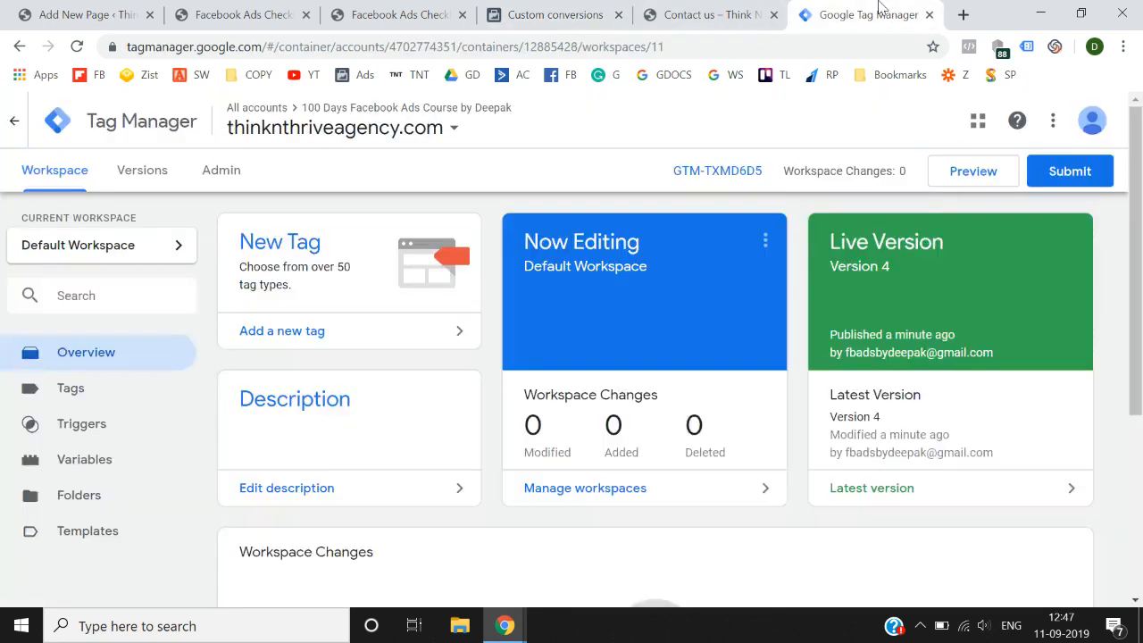
pyautogui.click(548, 10)
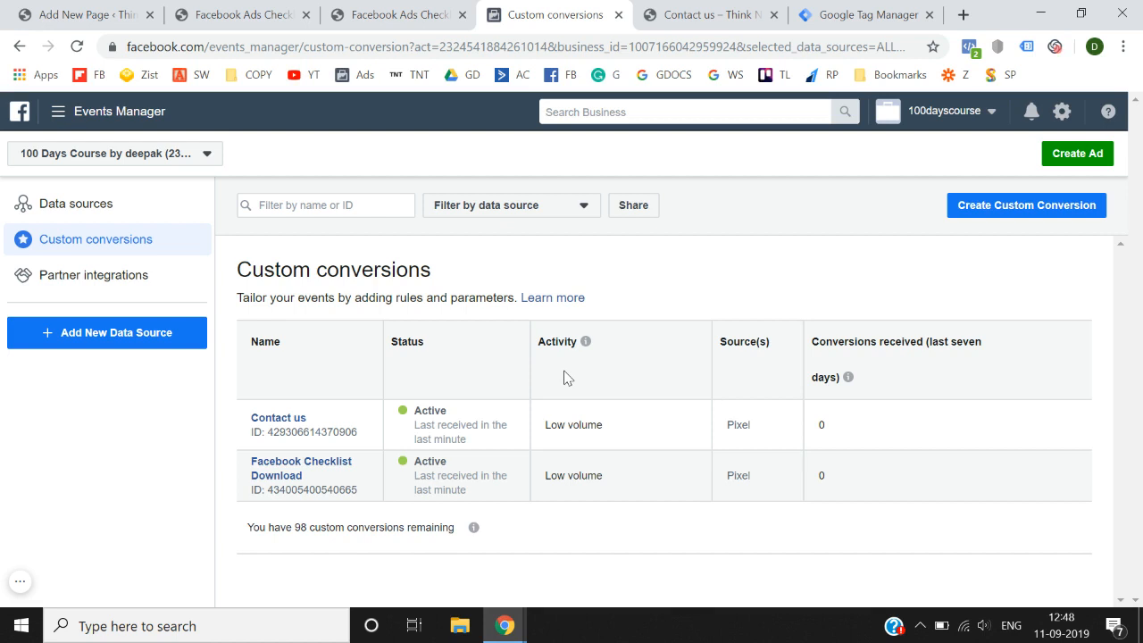
pyautogui.moveTo(79, 572)
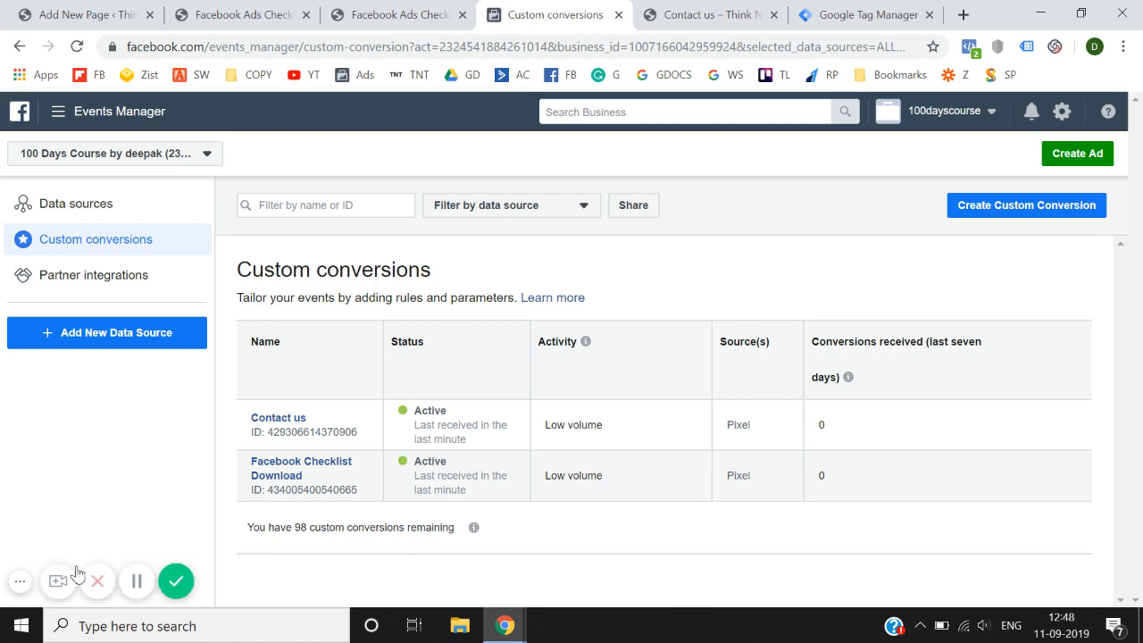